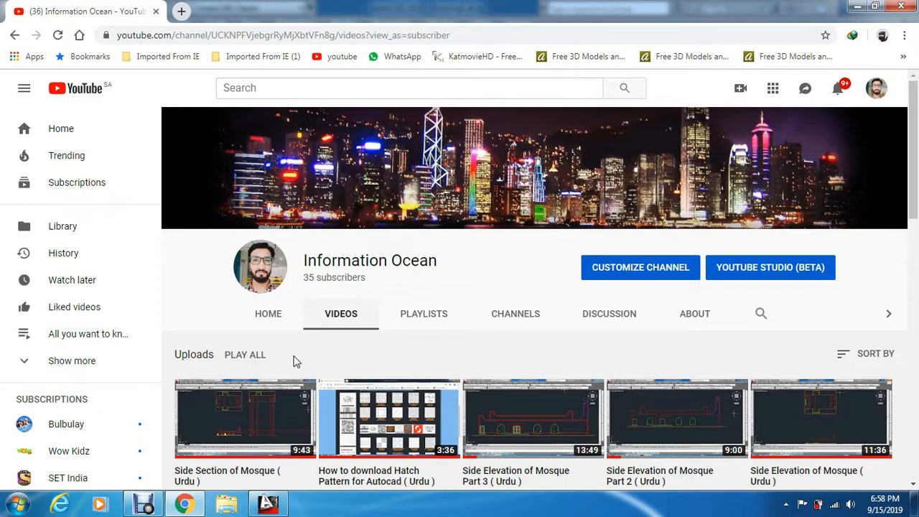
Switch to the AutoCAD drawing and erase the two horizontal projection lines running from the elevation across the section construction lines.
click(269, 504)
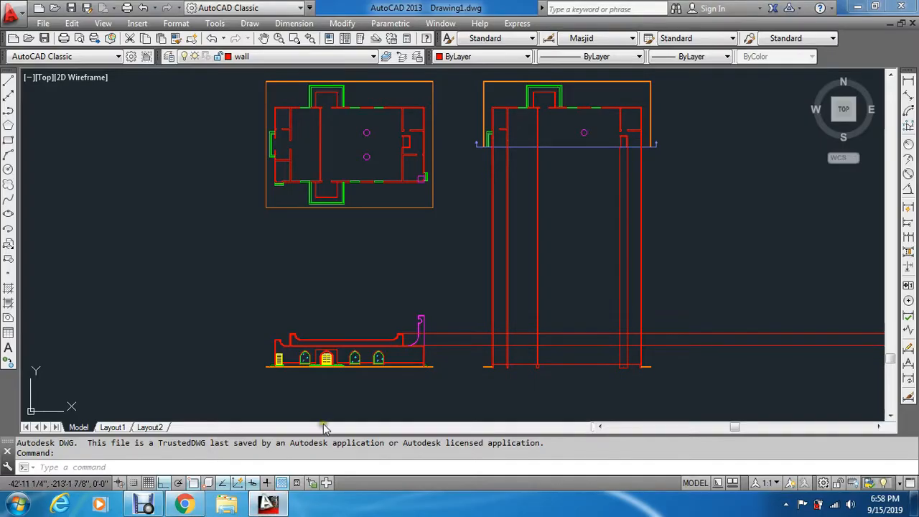
key(Escape)
scroll(404, 327, up, 2)
text(e)
key(Return)
click(547, 332)
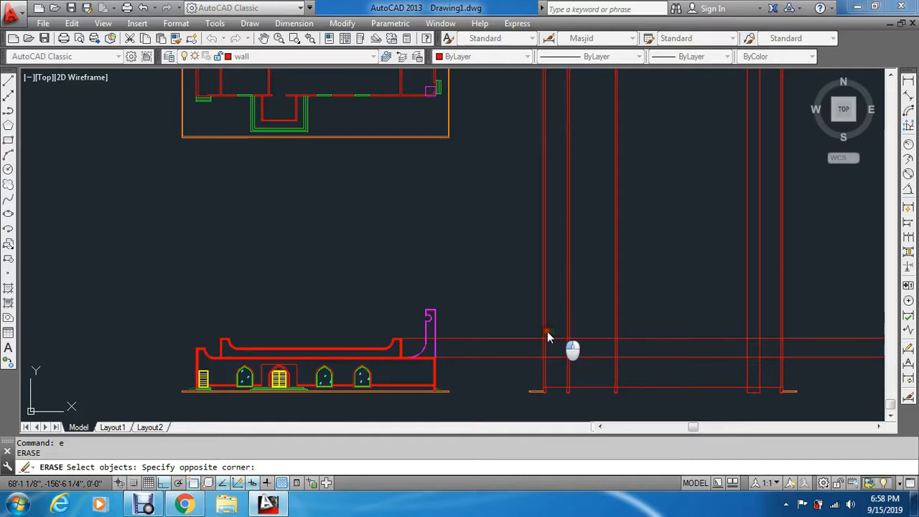
key(Escape)
Erase the magenta minaret at the right end of the mosque's side elevation.
key(Escape)
text(e)
key(Return)
scroll(424, 310, up, 2)
click(390, 283)
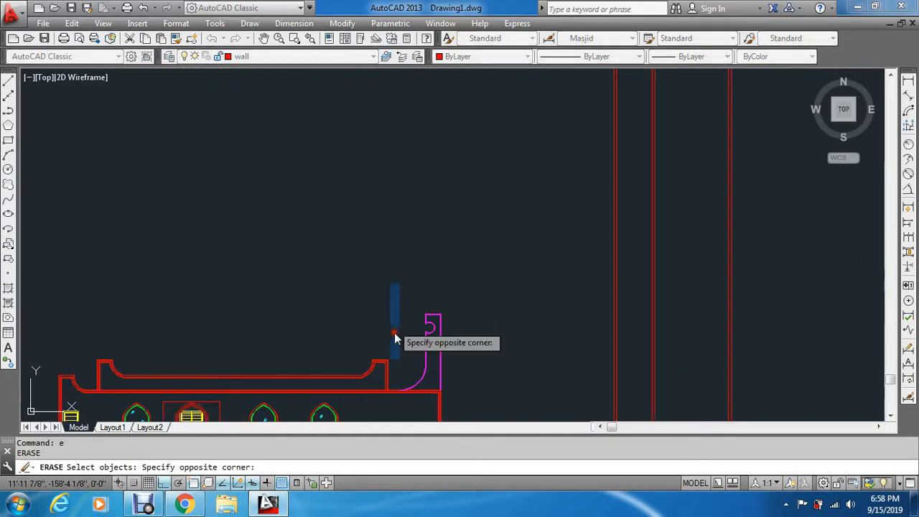
click(451, 409)
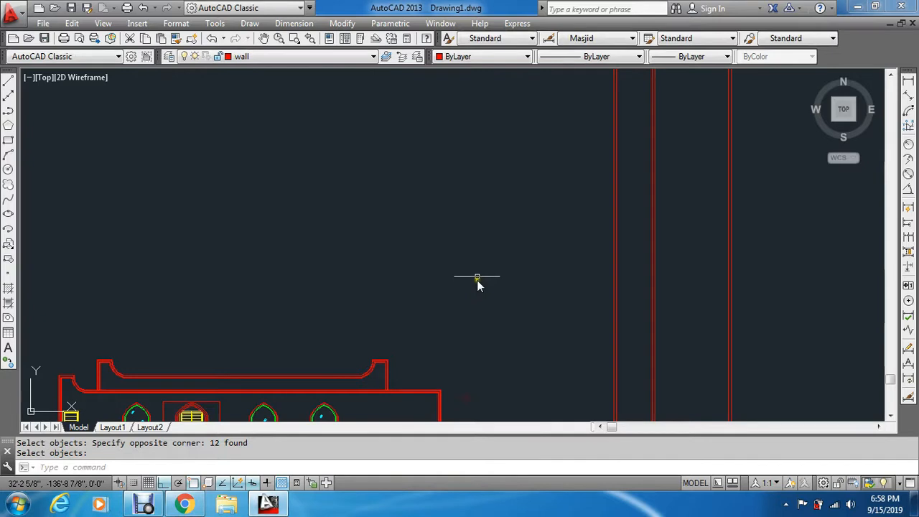
Erase the plinth lines between and beside the right-hand windows, along with the main door's entrance step lines.
scroll(479, 285, down, 3)
click(723, 257)
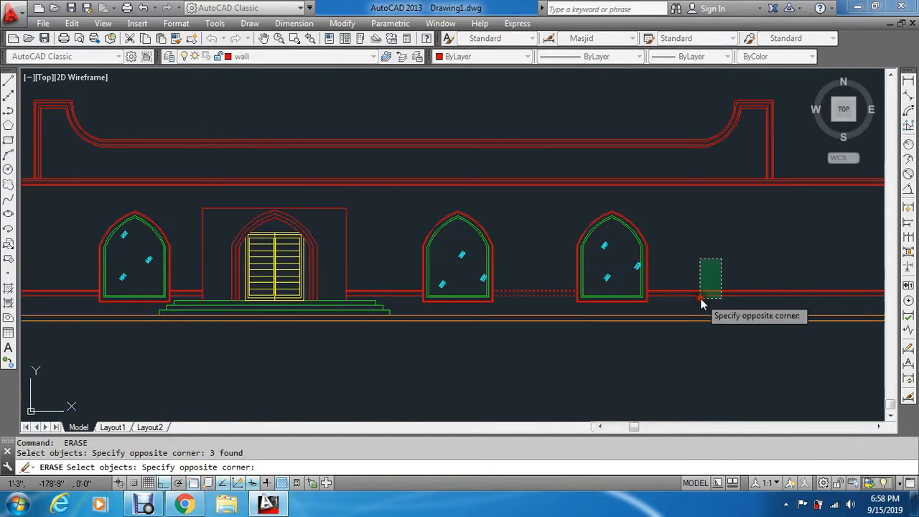
click(700, 298)
scroll(382, 320, up, 3)
click(423, 271)
click(406, 331)
scroll(410, 297, down, 3)
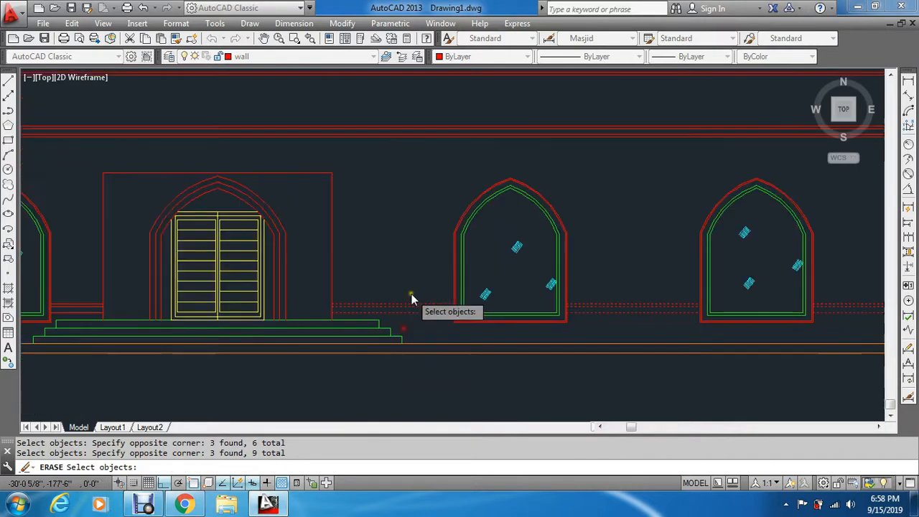
scroll(355, 328, up, 5)
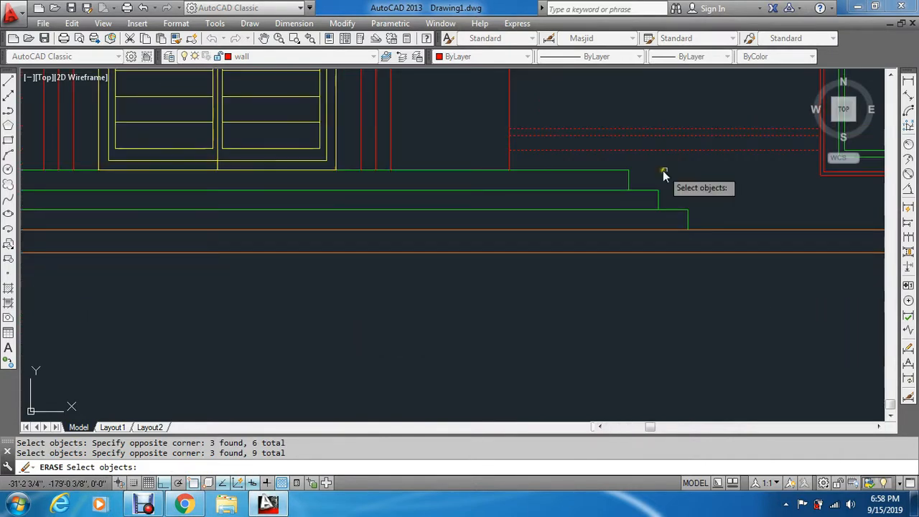
click(663, 170)
click(588, 210)
key(Return)
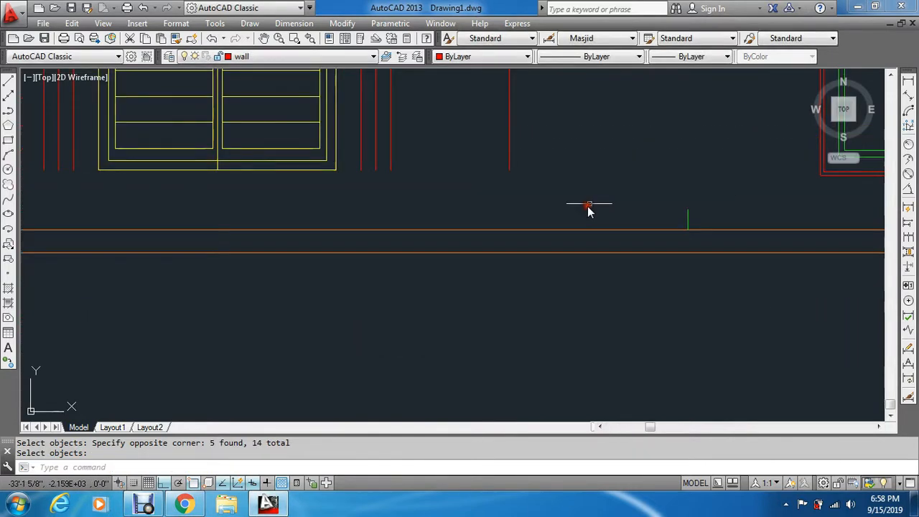
Erase the red outer frame around the arched window to the right of the main door.
key(Return)
scroll(683, 205, down, 4)
scroll(685, 206, up, 2)
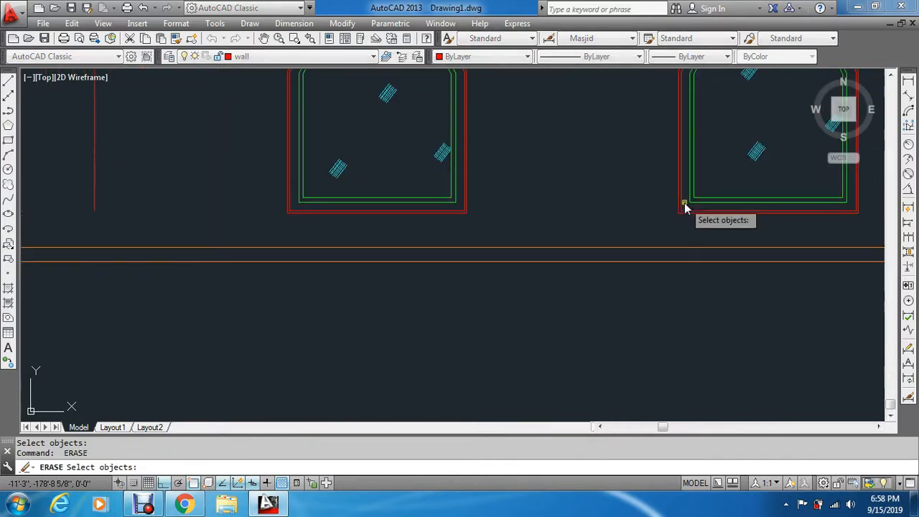
scroll(634, 223, down, 1)
scroll(634, 222, up, 4)
click(513, 196)
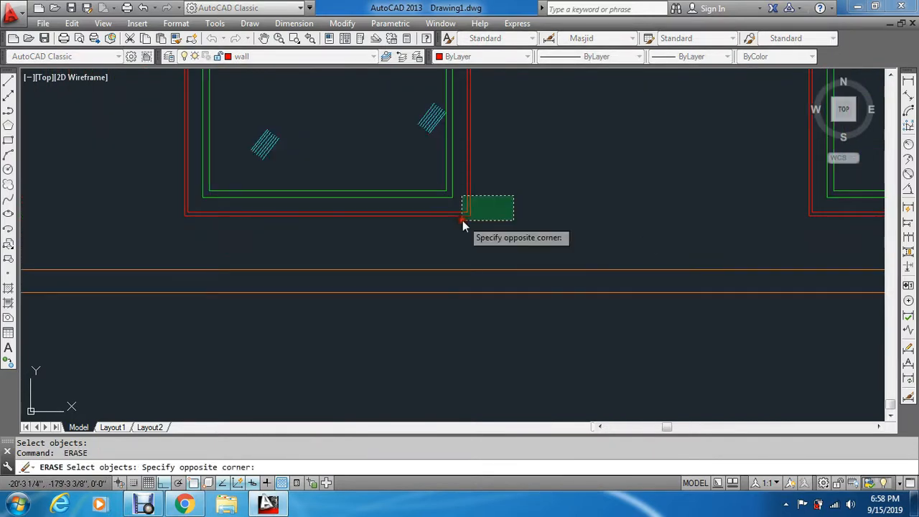
click(463, 220)
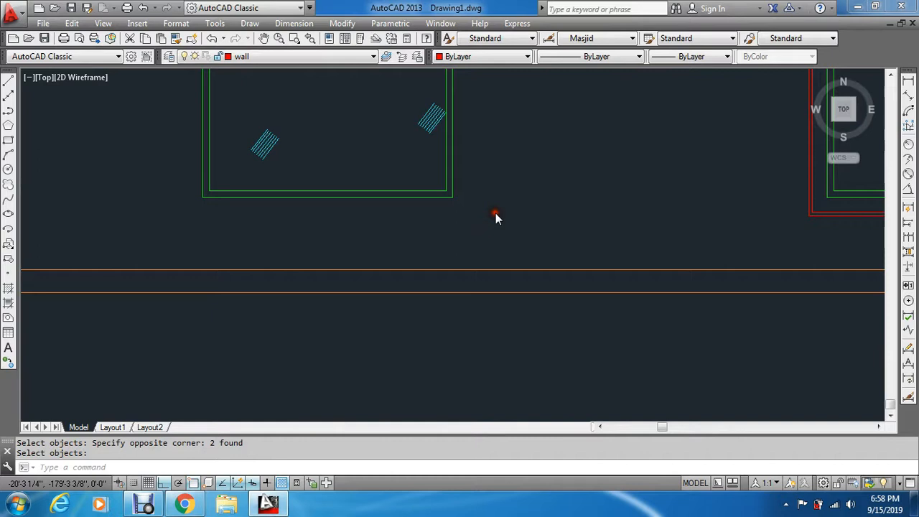
Erase the red frame of the leftmost arched window and the plinth lines on both sides of it.
click(367, 254)
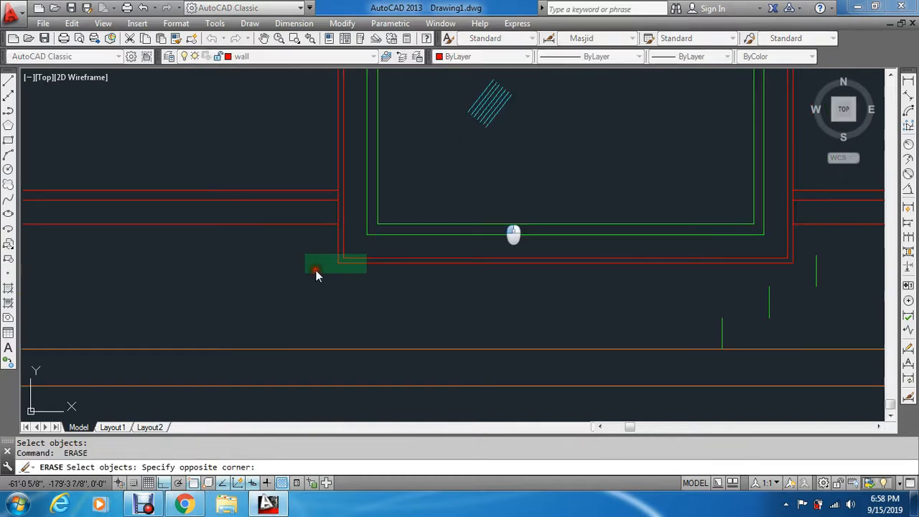
click(304, 270)
right_click(303, 270)
right_click(310, 201)
click(307, 161)
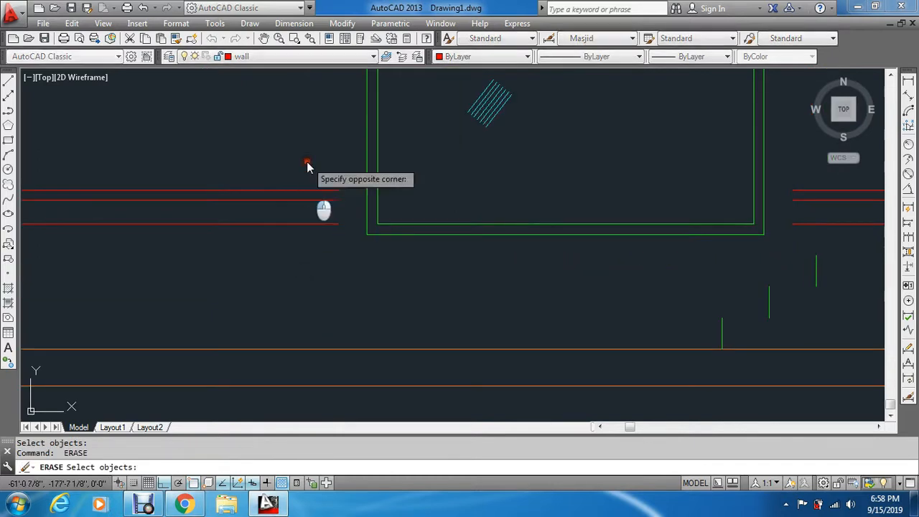
click(242, 241)
right_click(243, 241)
scroll(407, 221, down, 6)
right_click(471, 224)
scroll(490, 219, up, 4)
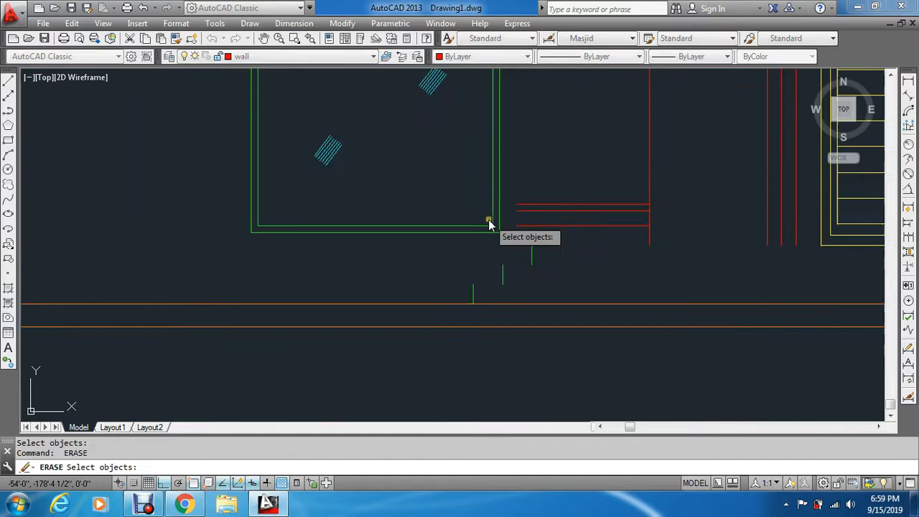
click(570, 179)
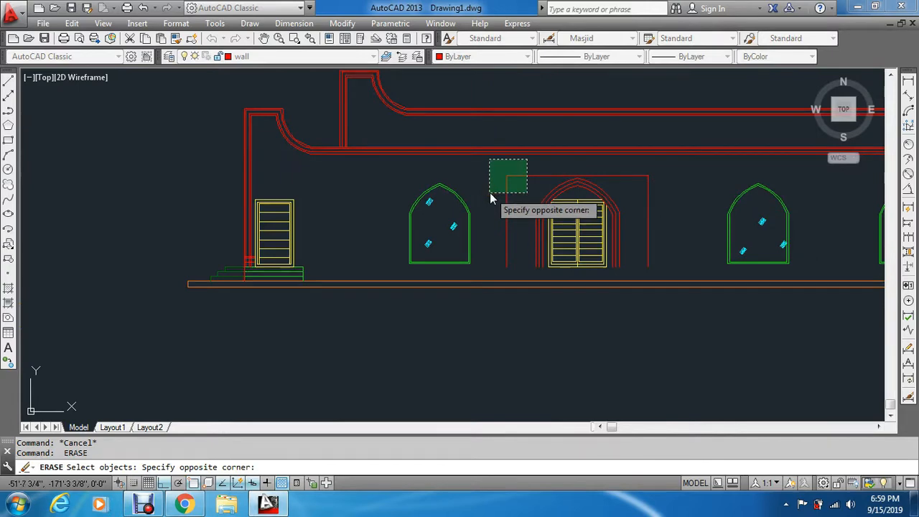
Erase the red rectangular surround around the arched main door, including its right vertical line.
click(491, 198)
scroll(500, 240, down, 3)
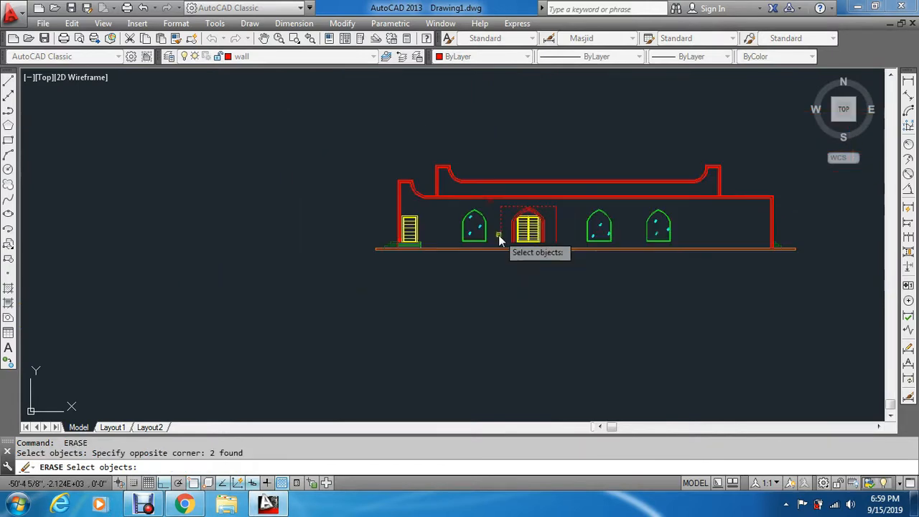
scroll(500, 240, down, 5)
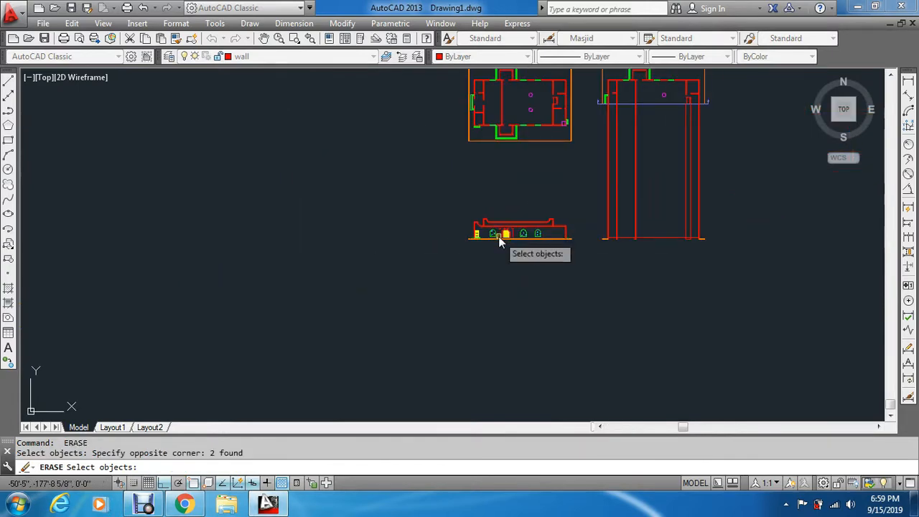
scroll(499, 237, up, 7)
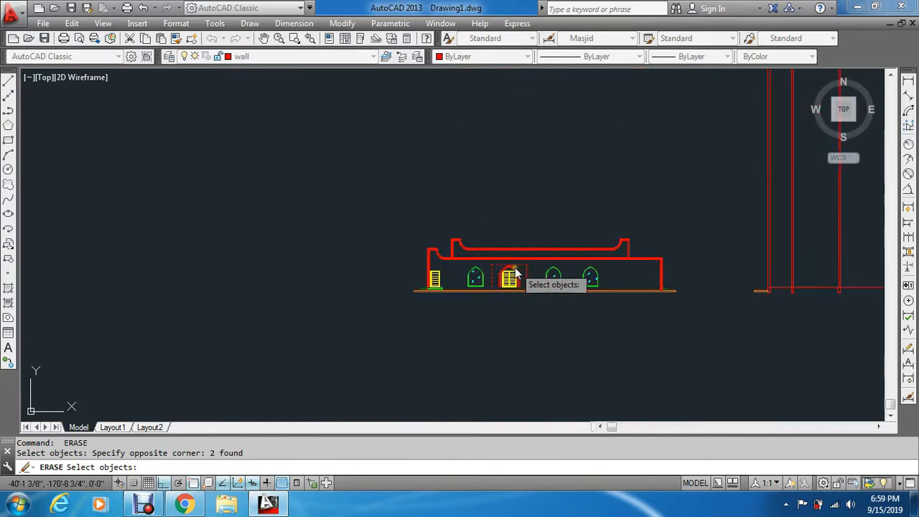
key(Return)
key(Return)
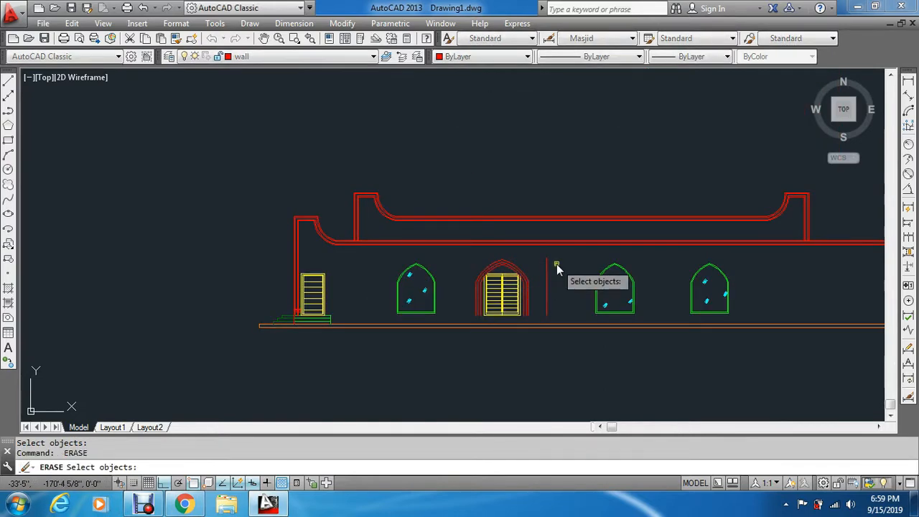
scroll(557, 262, up, 2)
click(557, 253)
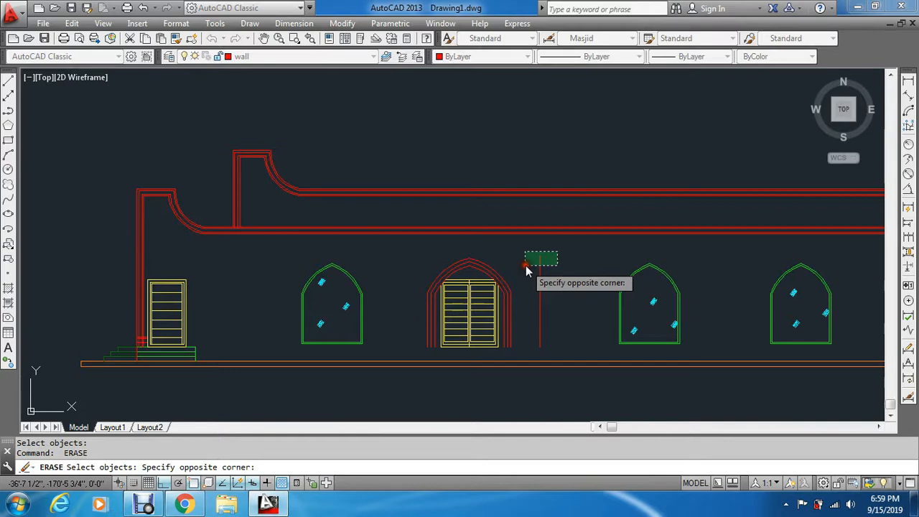
click(526, 268)
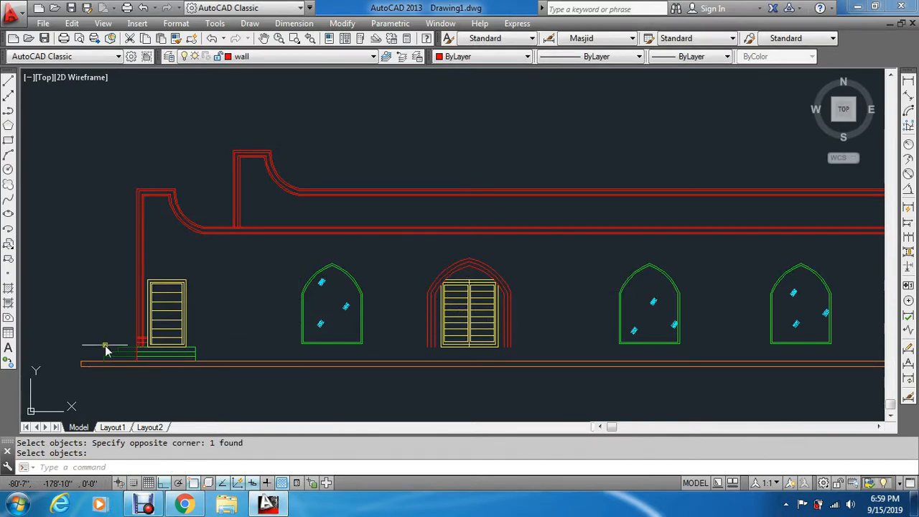
key(Escape)
key(Escape)
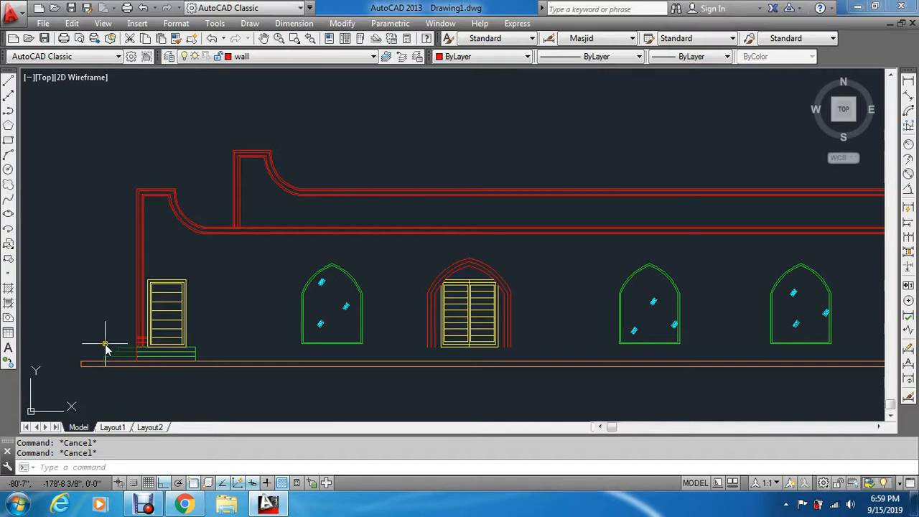
Erase the small single door at the elevation's left end together with its steps and the short plinth lines.
scroll(95, 310, up, 2)
text(e)
key(Return)
click(155, 248)
click(309, 415)
key(Return)
key(Escape)
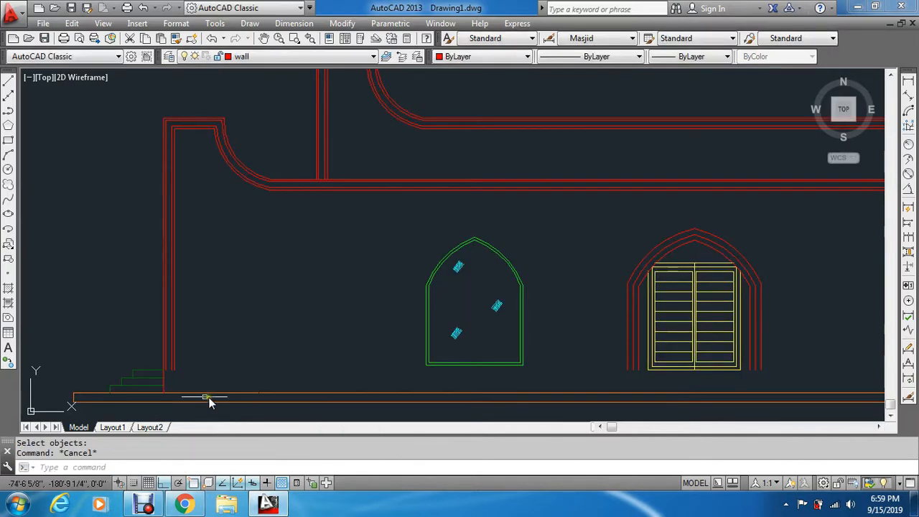
Erase the inner vertical lines alongside the left wall edge, keeping the outermost line.
text(e)
key(Return)
scroll(176, 158, up, 2)
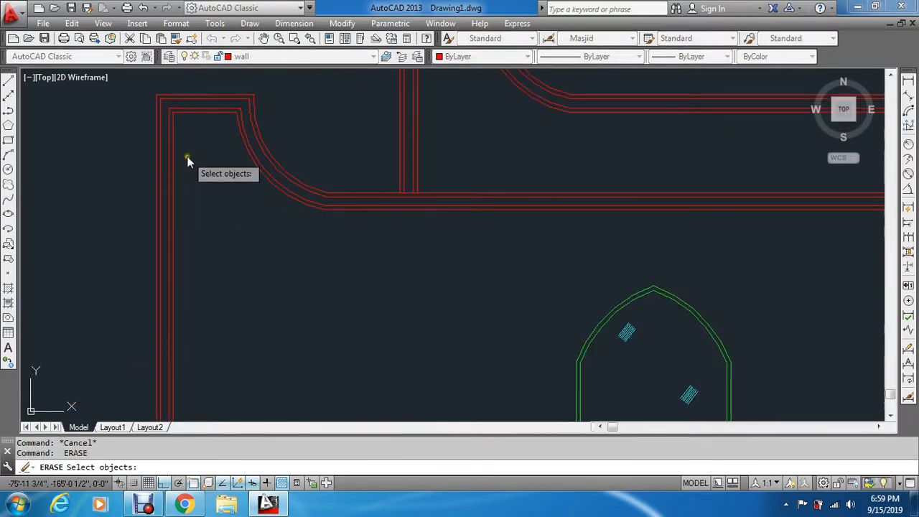
click(188, 156)
click(170, 217)
scroll(186, 236, down, 2)
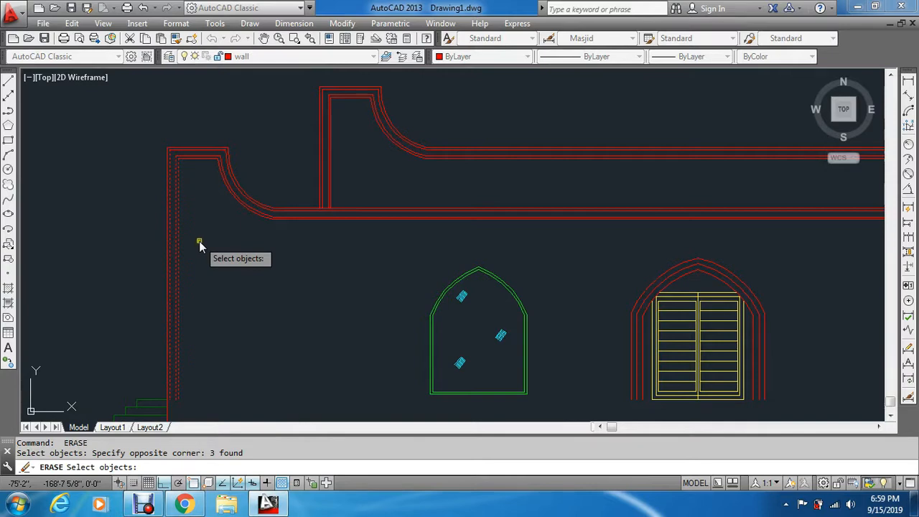
key(Return)
Erase the inner offset lines of the lower left parapet's top and curve, keeping the outer outline.
scroll(213, 147, up, 8)
key(Return)
click(317, 216)
click(253, 275)
key(Return)
scroll(252, 275, down, 6)
scroll(392, 326, up, 4)
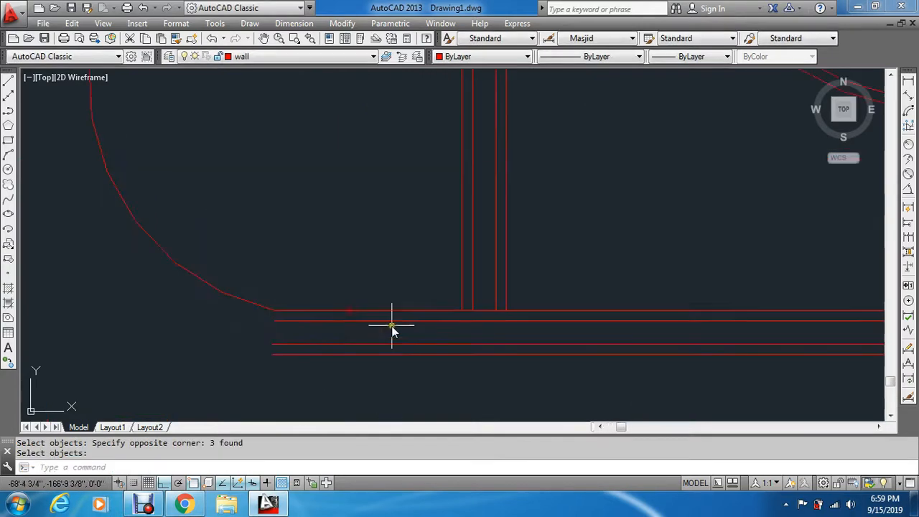
Erase the three horizontal lines below the top edge of the main roof.
key(Return)
key(Return)
click(400, 314)
click(311, 379)
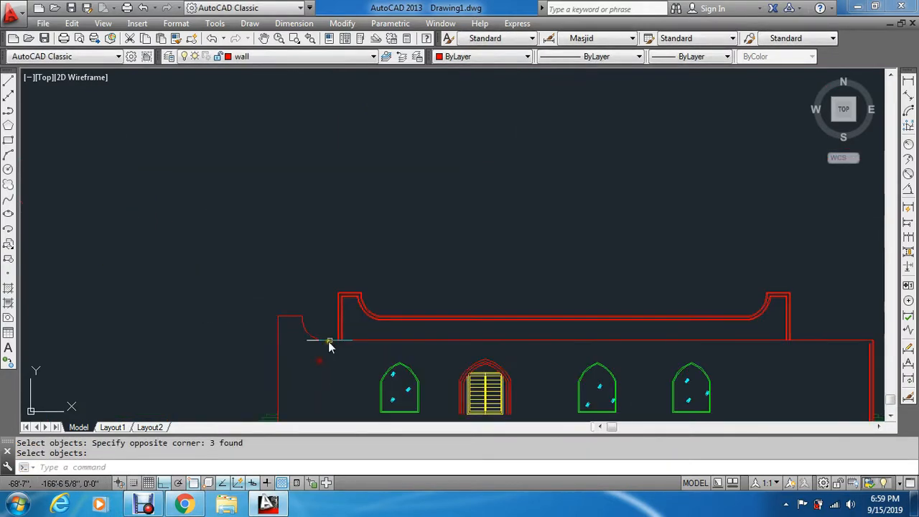
scroll(363, 352, down, 6)
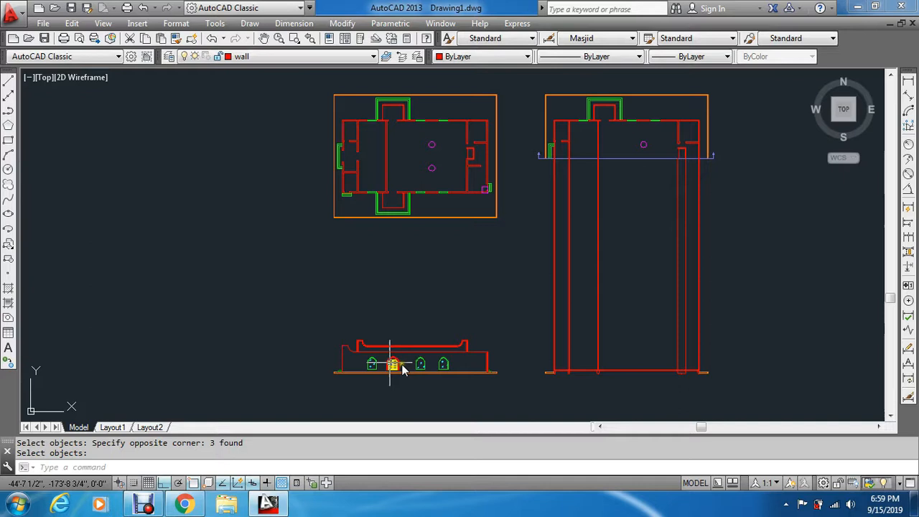
Erase the inner lines at the upper parapet's left end and the three horizontal lines below its top edge.
scroll(401, 364, up, 5)
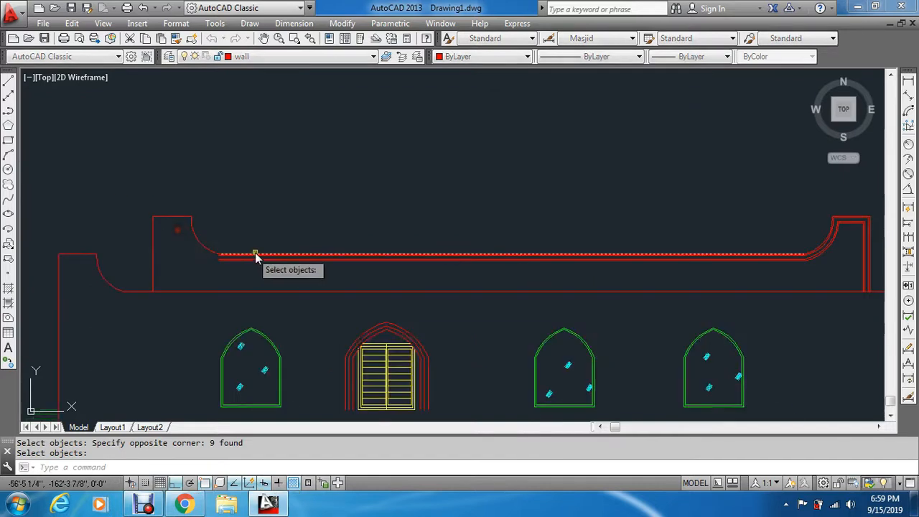
scroll(256, 266, up, 5)
key(Return)
click(288, 290)
click(226, 366)
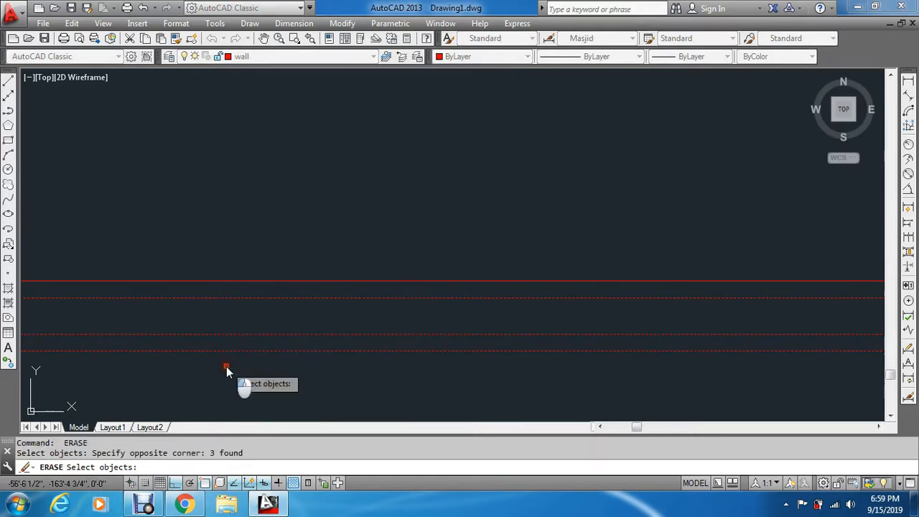
key(Return)
Erase the remaining inner lines at the right ends of the upper parapet and the main wall.
scroll(294, 323, down, 3)
scroll(624, 309, up, 7)
key(Return)
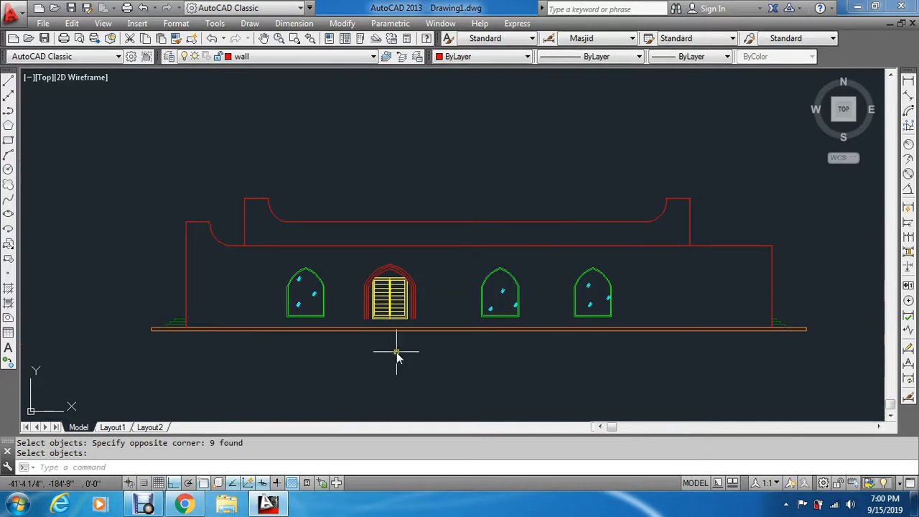
Erase the small green steps beside the right wall of the elevation.
scroll(396, 352, down, 3)
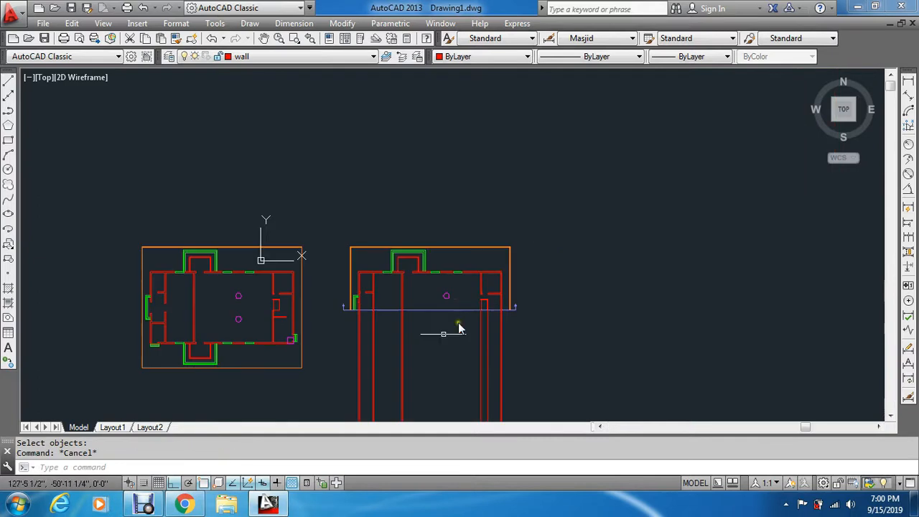
scroll(467, 301, up, 2)
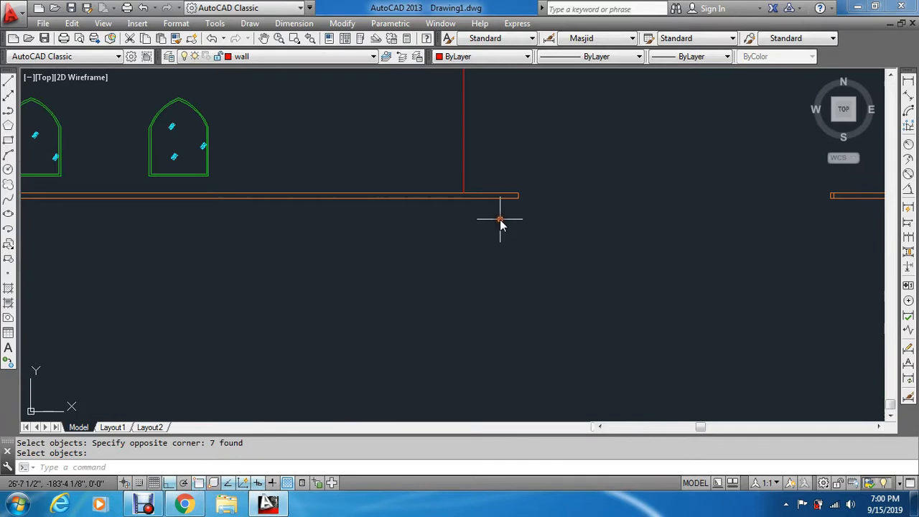
key(Escape)
key(Escape)
scroll(500, 219, down, 4)
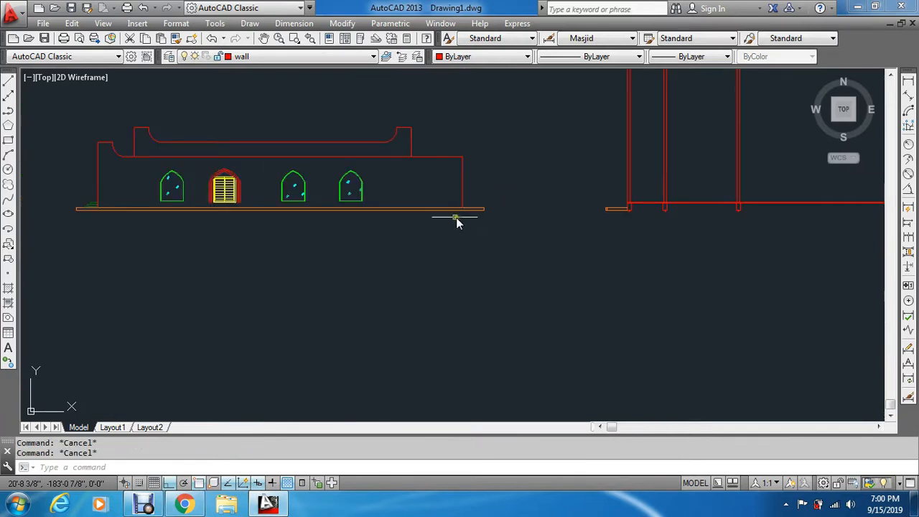
scroll(277, 195, up, 5)
scroll(246, 202, down, 3)
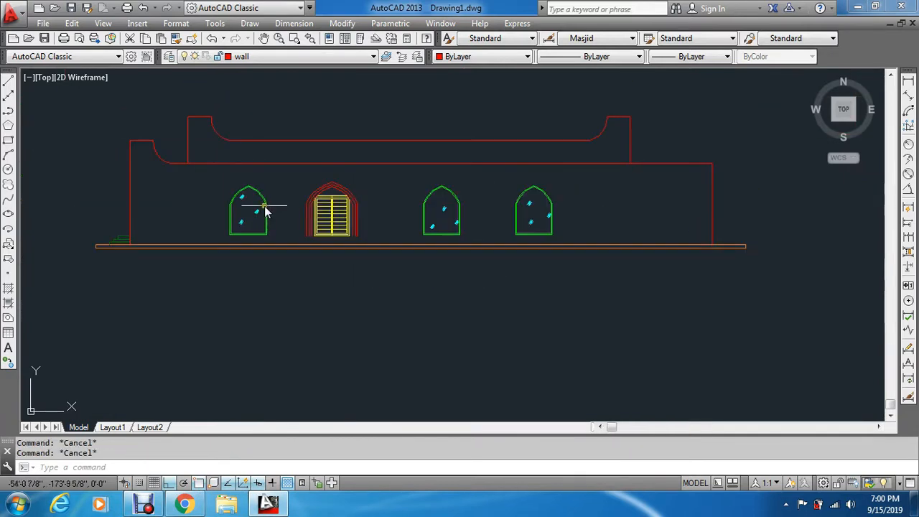
Erase the orange ground line under the side elevation, including its short vertical end lines.
scroll(44, 271, down, 6)
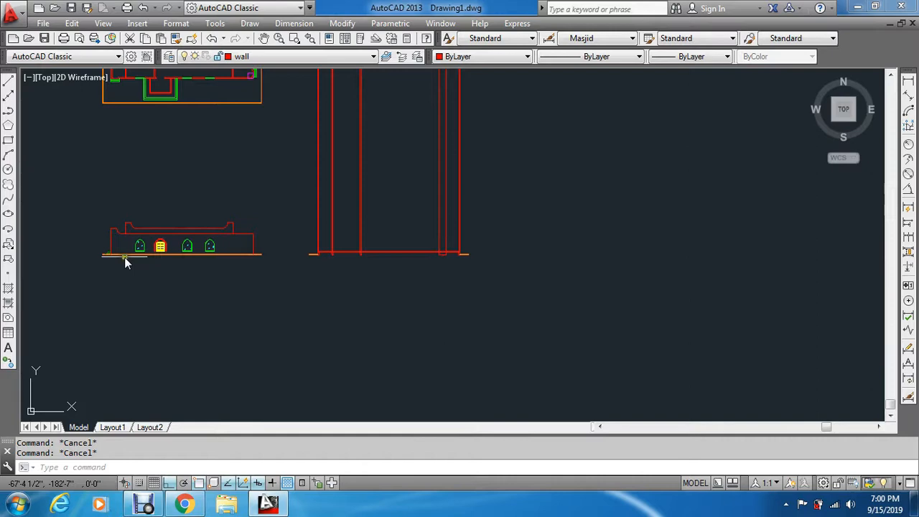
scroll(124, 257, up, 6)
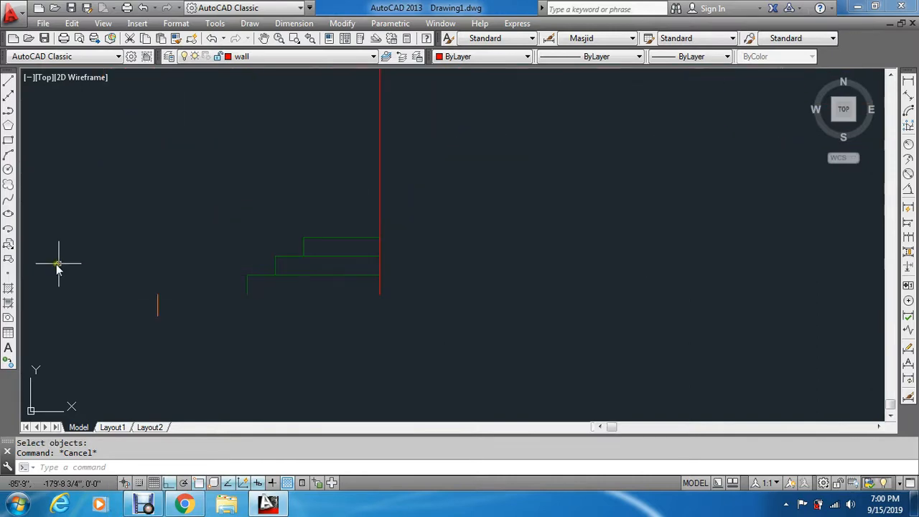
text(e)
key(Return)
click(139, 273)
click(183, 312)
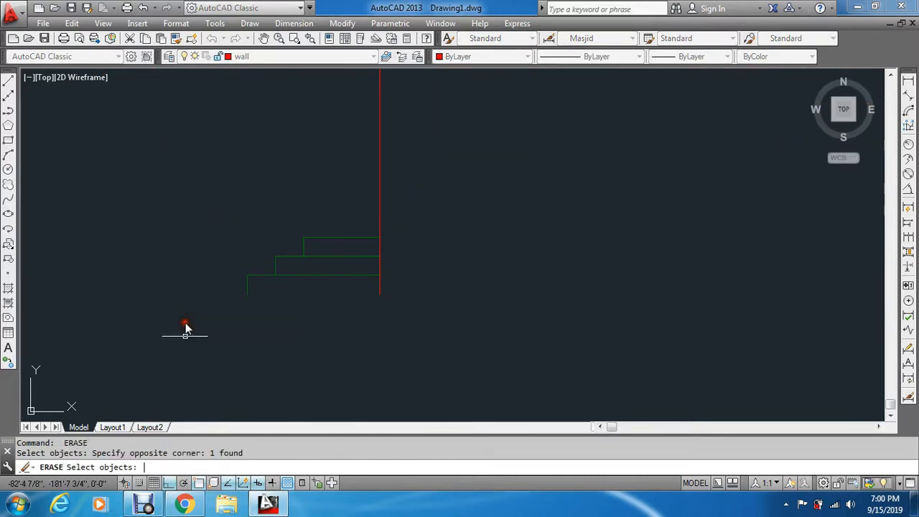
key(Return)
scroll(606, 309, down, 5)
scroll(688, 303, up, 2)
key(Return)
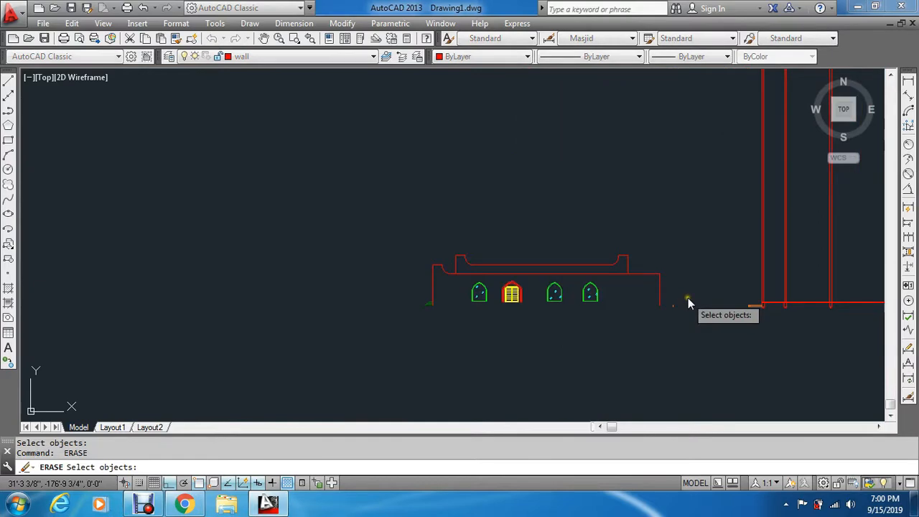
key(Escape)
key(Escape)
Move the whole elevation onto the projected section walls, aligning its right wall edge with the outermost right wall line.
scroll(620, 277, down, 4)
text(m)
key(Return)
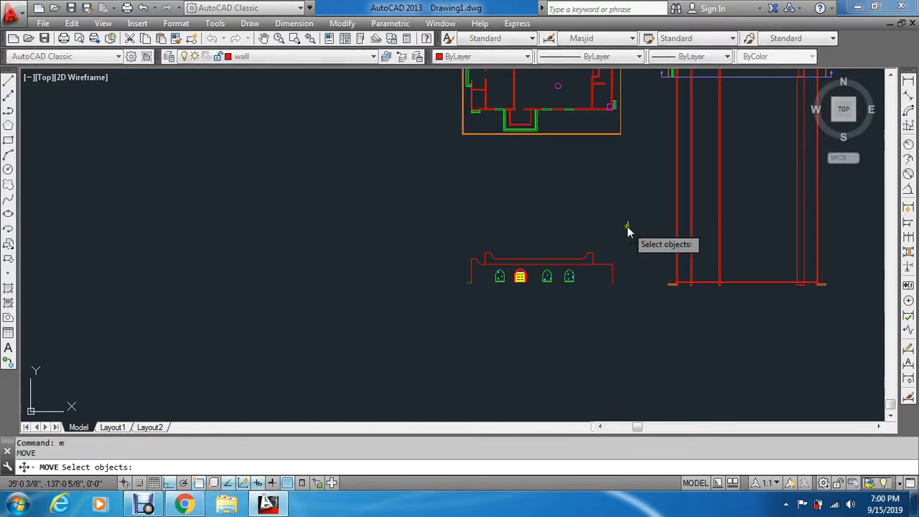
click(627, 226)
click(348, 339)
key(Return)
scroll(603, 258, up, 7)
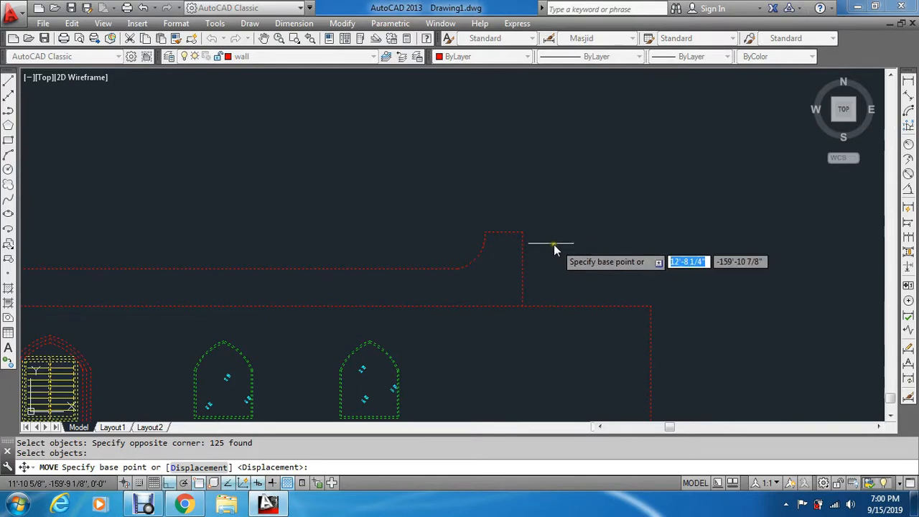
click(554, 244)
scroll(650, 316, down, 4)
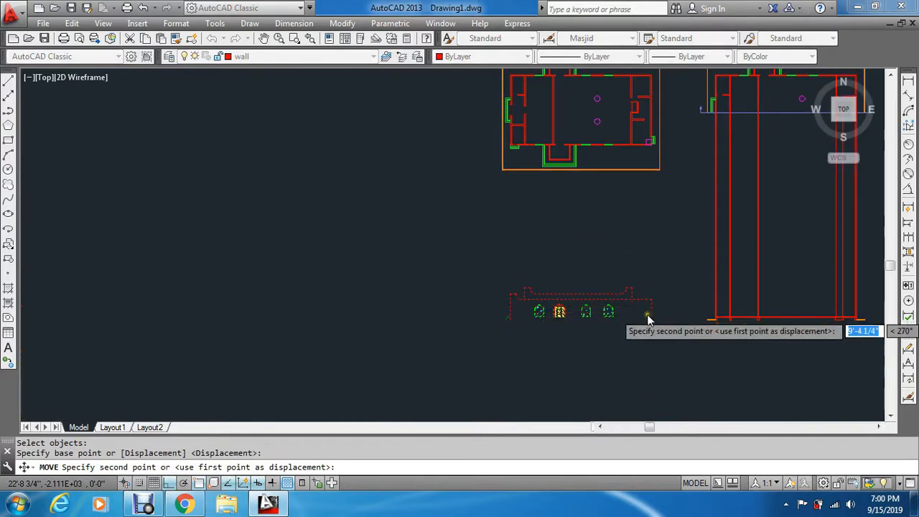
scroll(648, 319, up, 6)
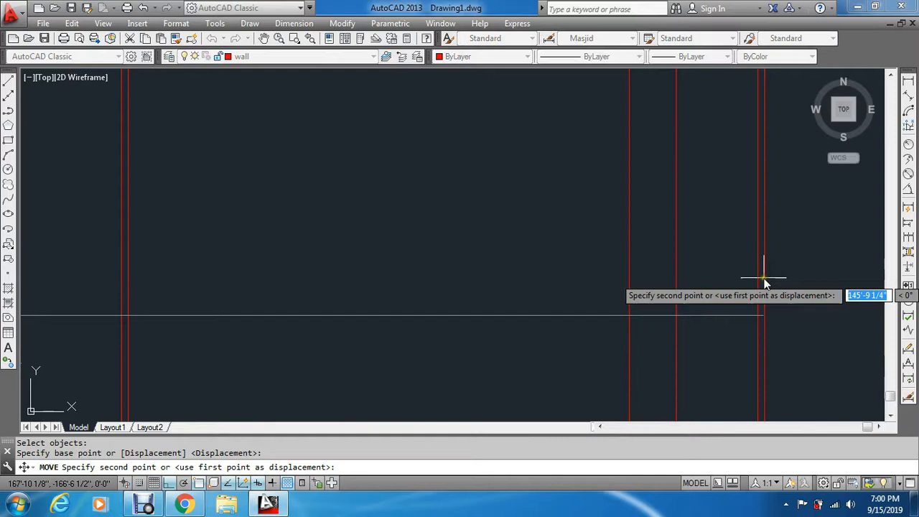
key(Escape)
key(Escape)
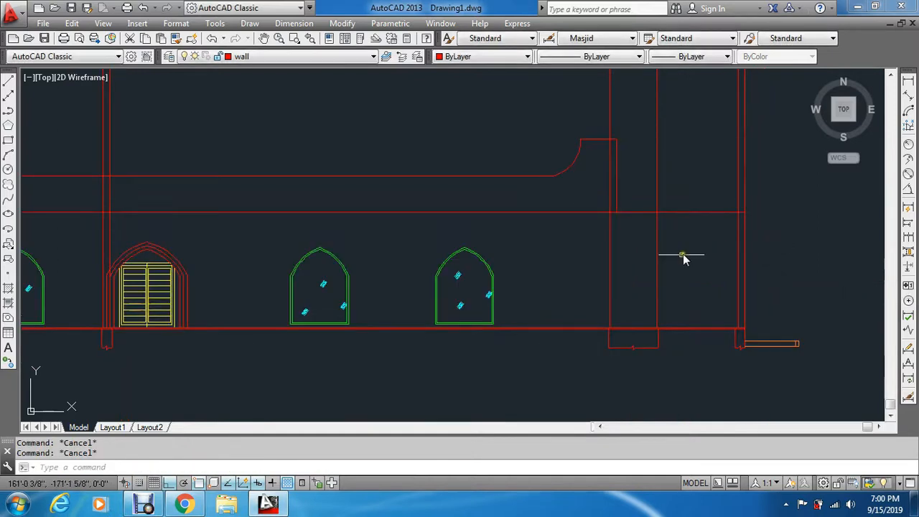
scroll(640, 345, up, 2)
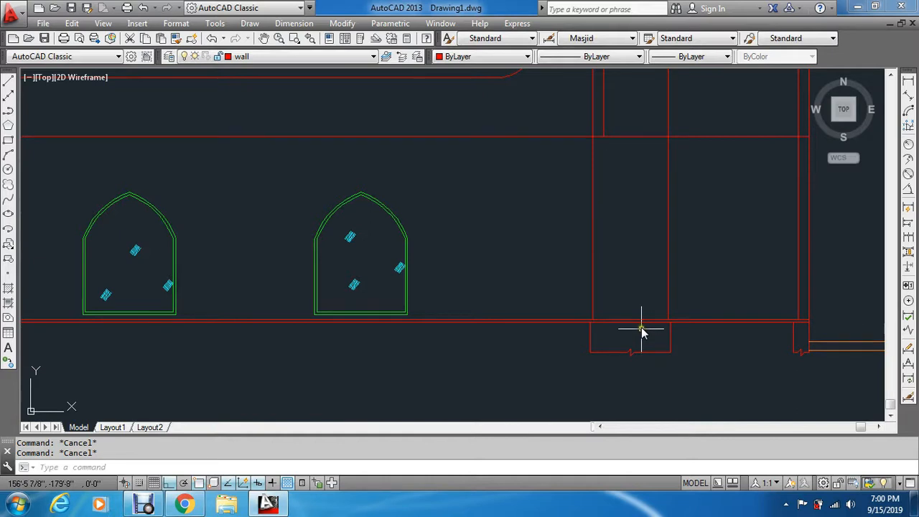
text(bo)
key(Return)
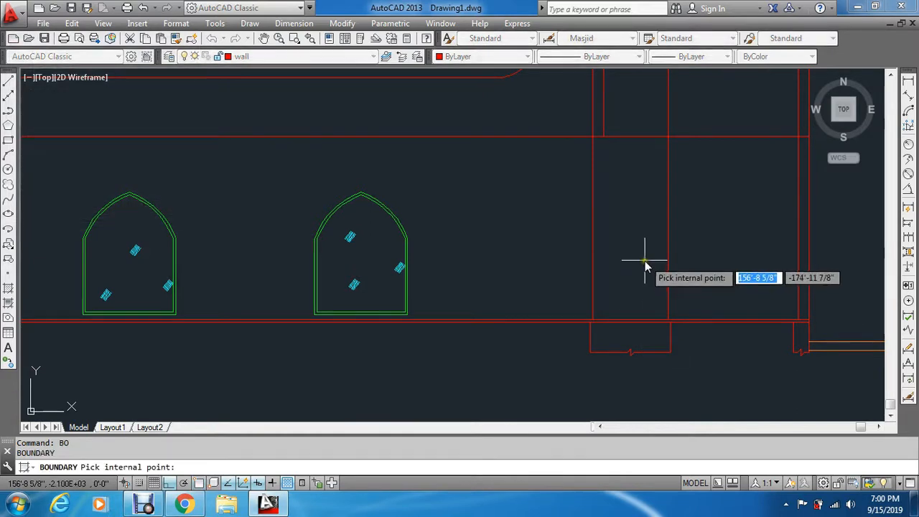
click(645, 265)
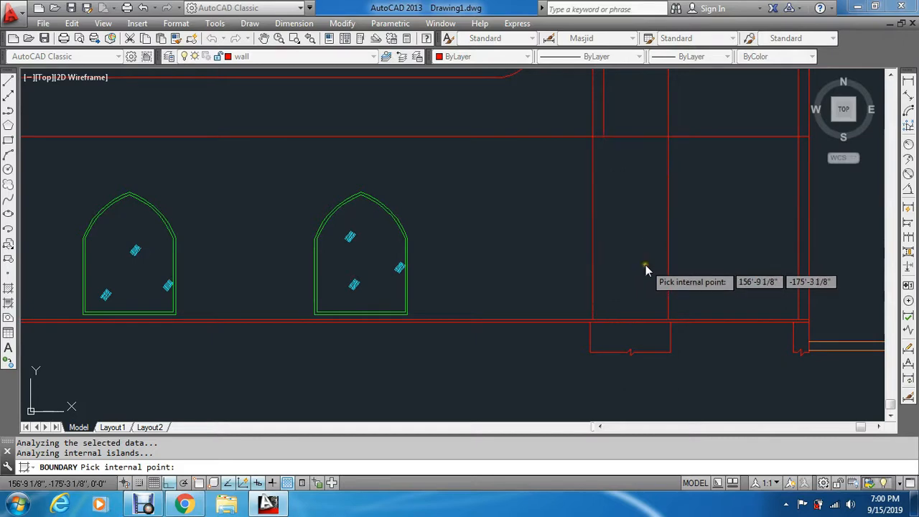
key(Escape)
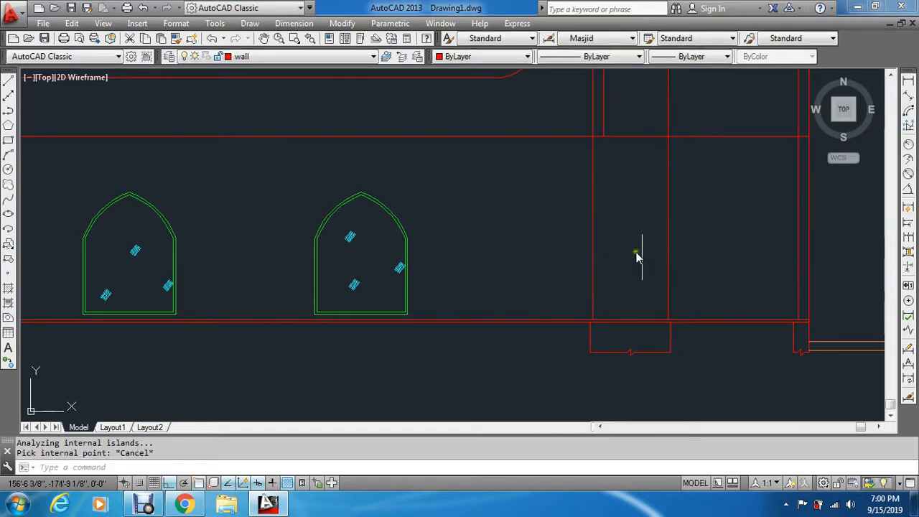
key(Escape)
key(Escape)
Offset the main roof line downward by 6 inches to form the roof slab's underside.
scroll(441, 165, down, 4)
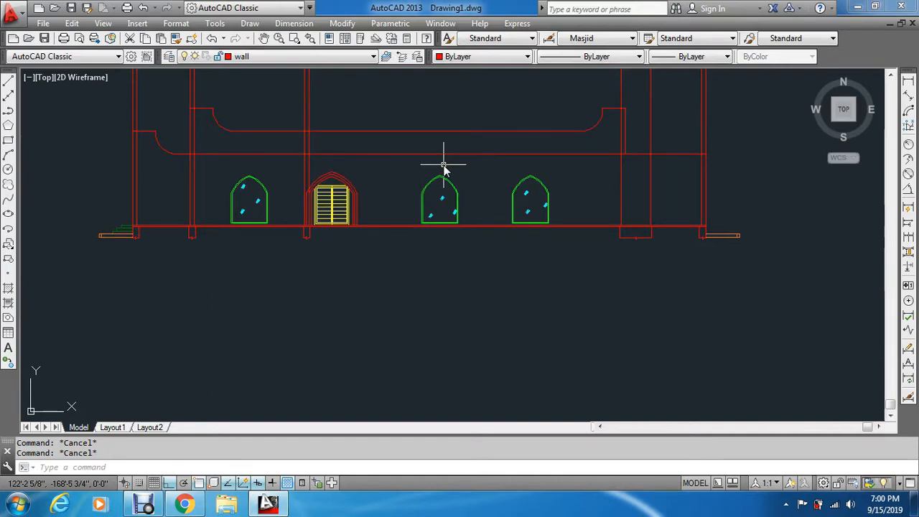
text(o)
key(Return)
text(6)
key(Return)
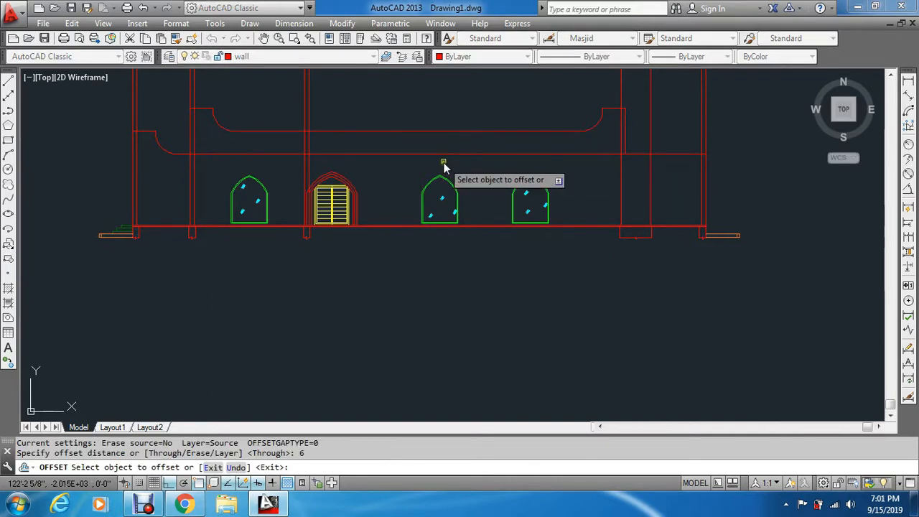
click(444, 154)
click(444, 165)
key(Escape)
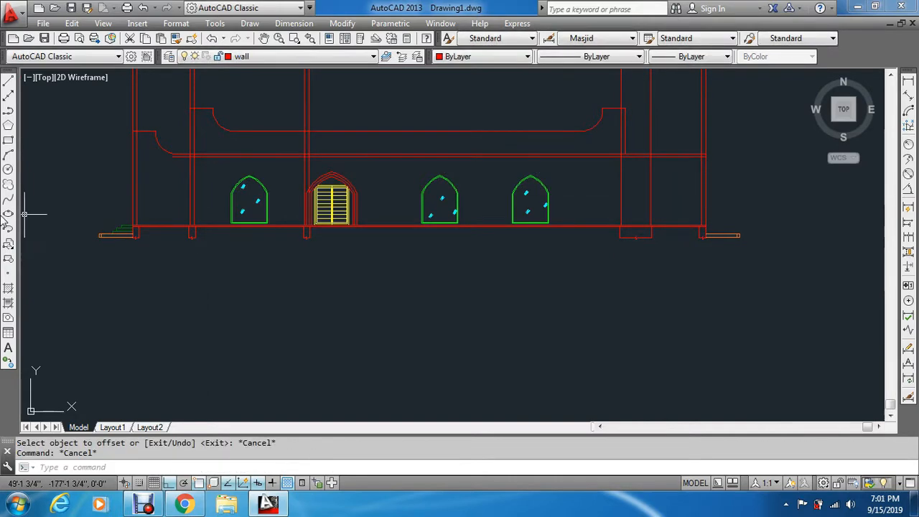
key(Escape)
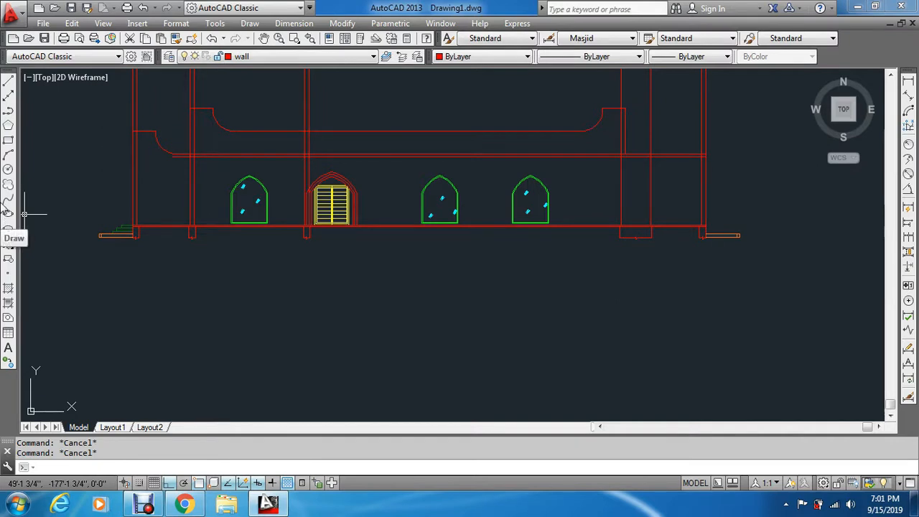
Extend the left ends of the main roof line and its offset copy to the left wall's inner line.
scroll(107, 144, up, 4)
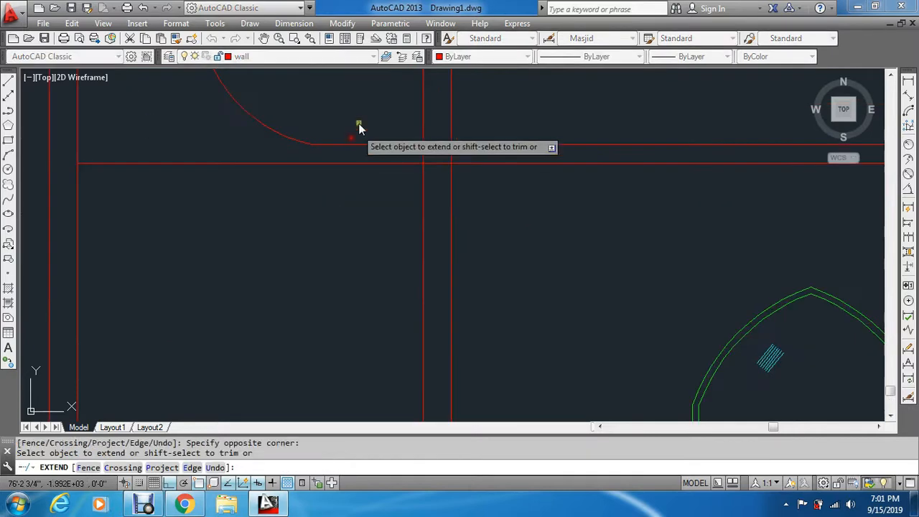
click(359, 128)
click(336, 151)
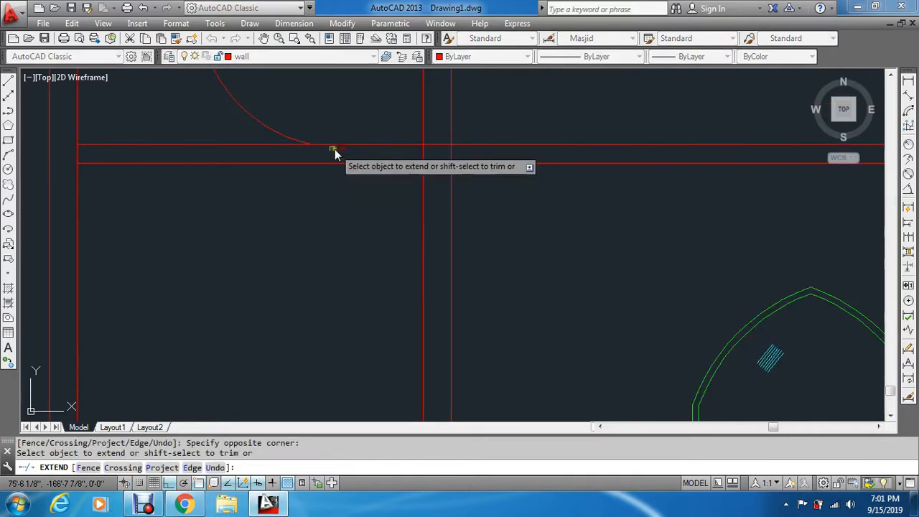
scroll(316, 153, down, 3)
scroll(273, 172, down, 4)
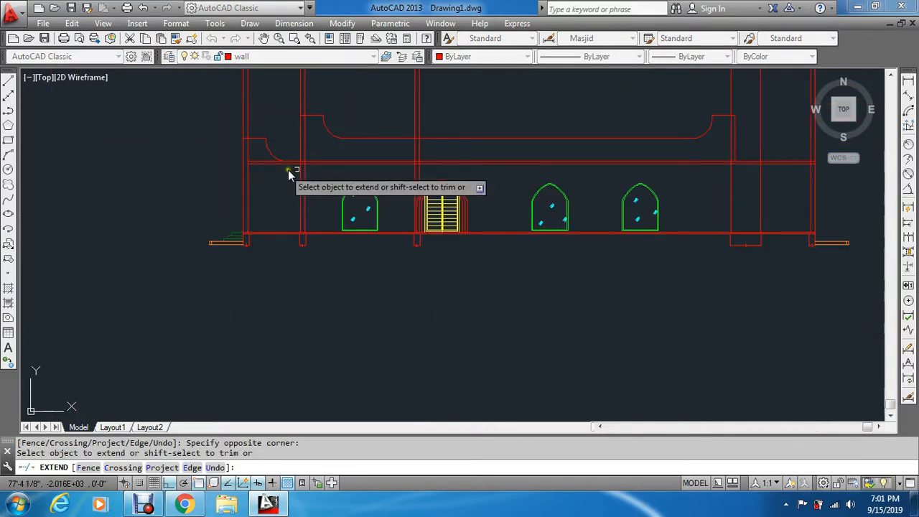
scroll(713, 186, down, 3)
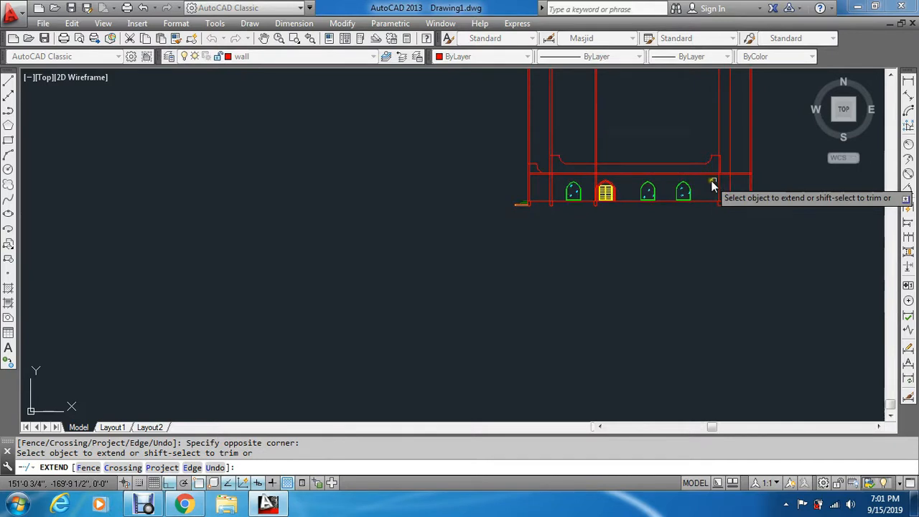
key(Escape)
key(Escape)
Trim the projected lines of the right-hand and middle walls above the roof slab's underside.
scroll(711, 181, up, 8)
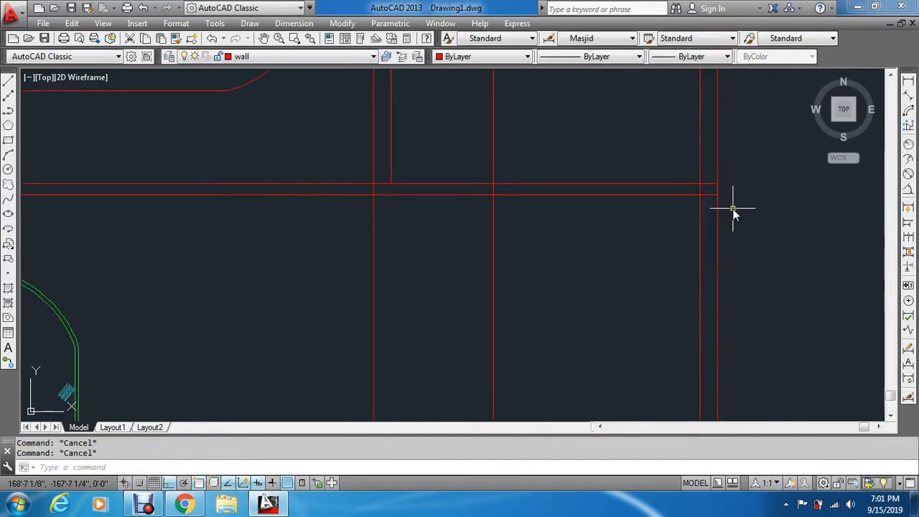
text(1r)
key(Return)
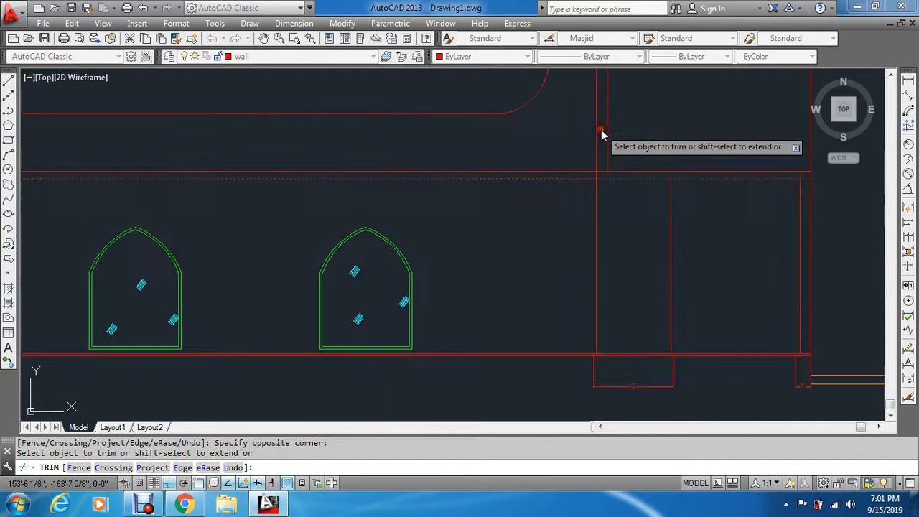
click(599, 131)
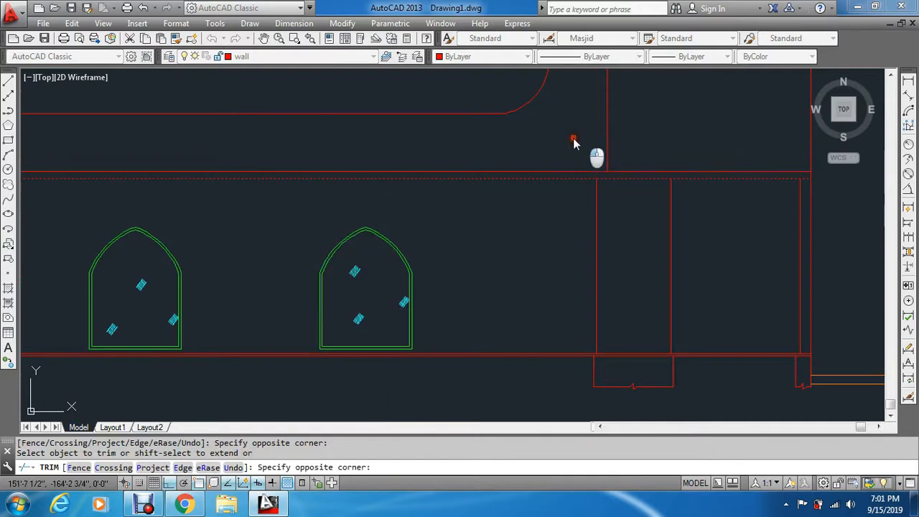
scroll(573, 140, down, 6)
scroll(330, 143, up, 5)
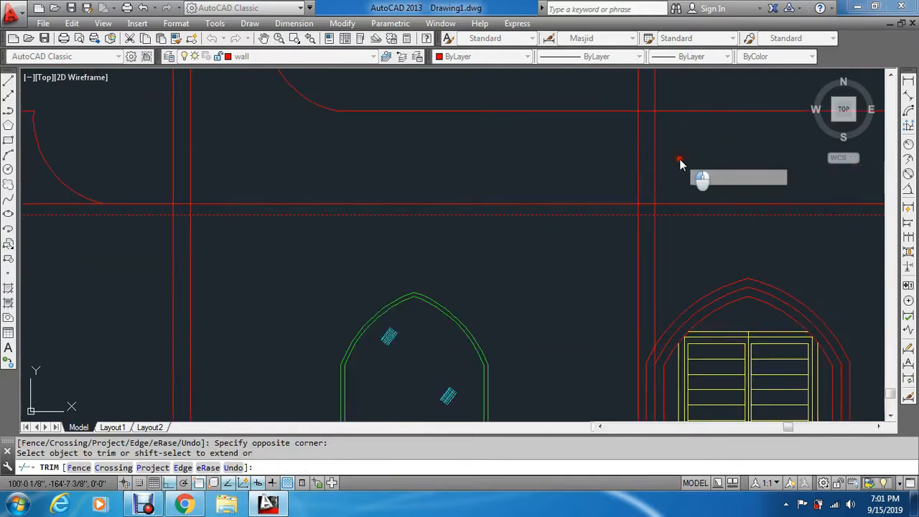
Trim the second wall's inner projected line and the left outer wall's inner line above the slab's underside.
scroll(581, 180, down, 2)
scroll(324, 172, down, 3)
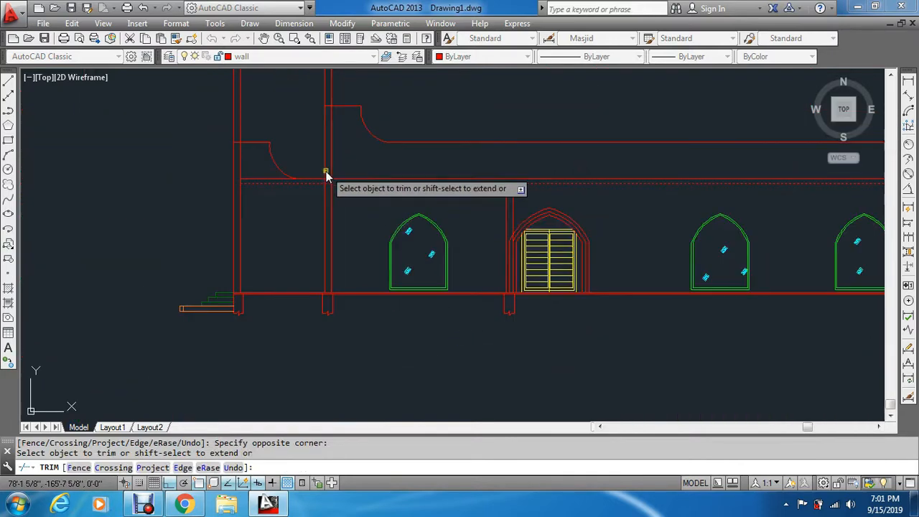
scroll(330, 129, up, 5)
click(353, 151)
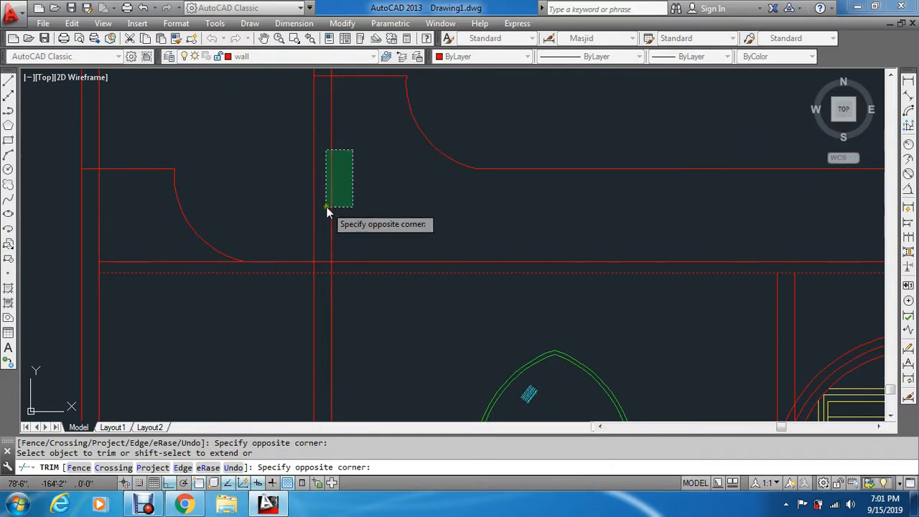
click(327, 207)
middle_drag(115, 209, 274, 121)
click(273, 121)
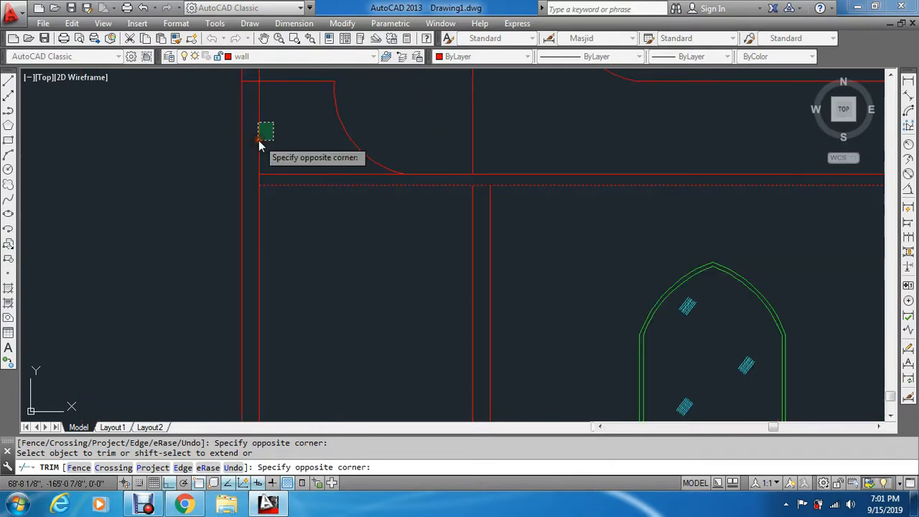
click(259, 141)
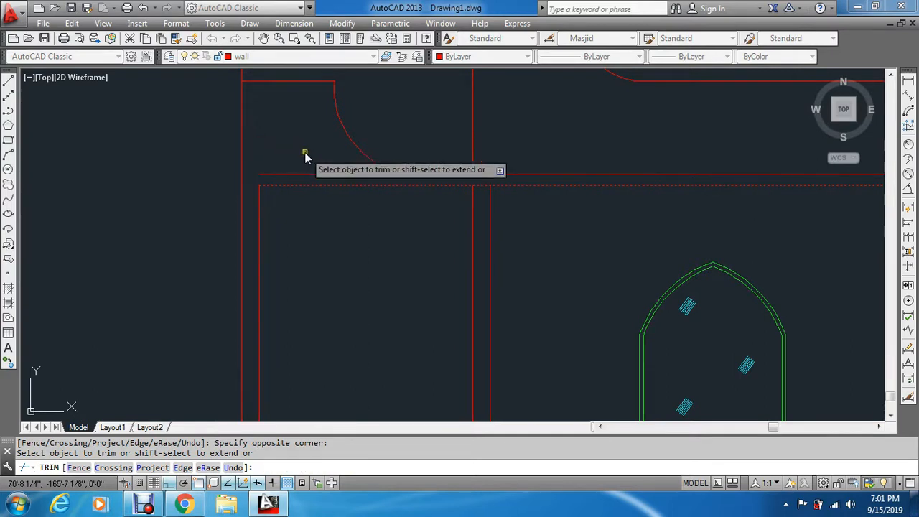
key(Escape)
Extend both roof slab lines to the outer face of the left wall.
text(e)
key(Return)
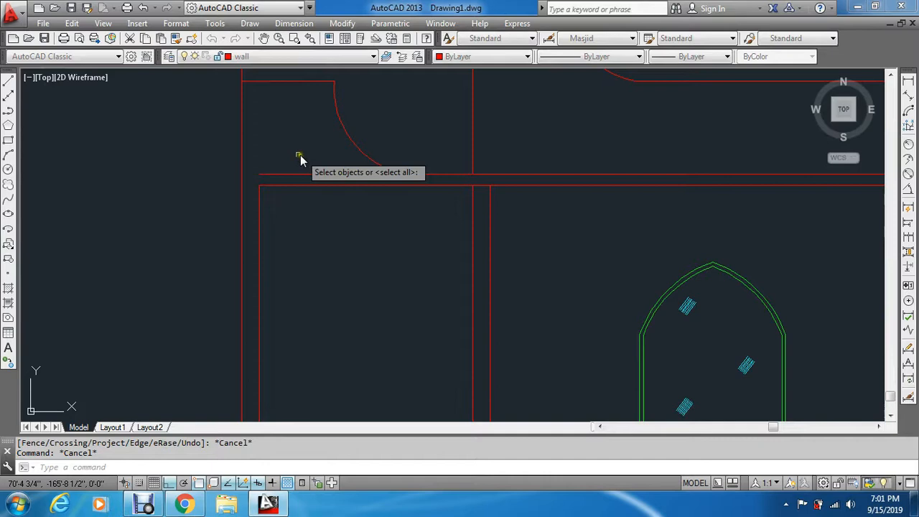
scroll(300, 159, down, 4)
Trim the projection lines above the parapets and main roof, and erase the leftover pieces running up to the floor plan.
text(tr)
key(Return)
scroll(232, 237, up, 5)
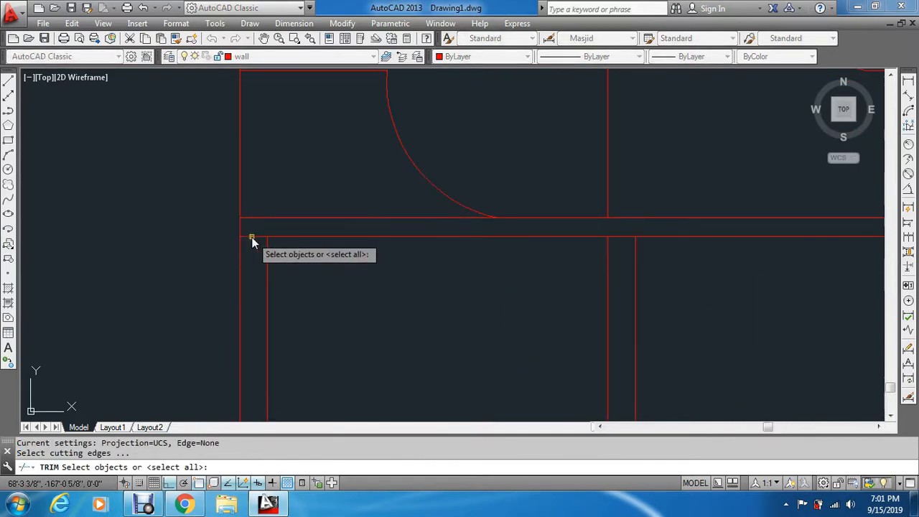
scroll(252, 243, down, 3)
key(Return)
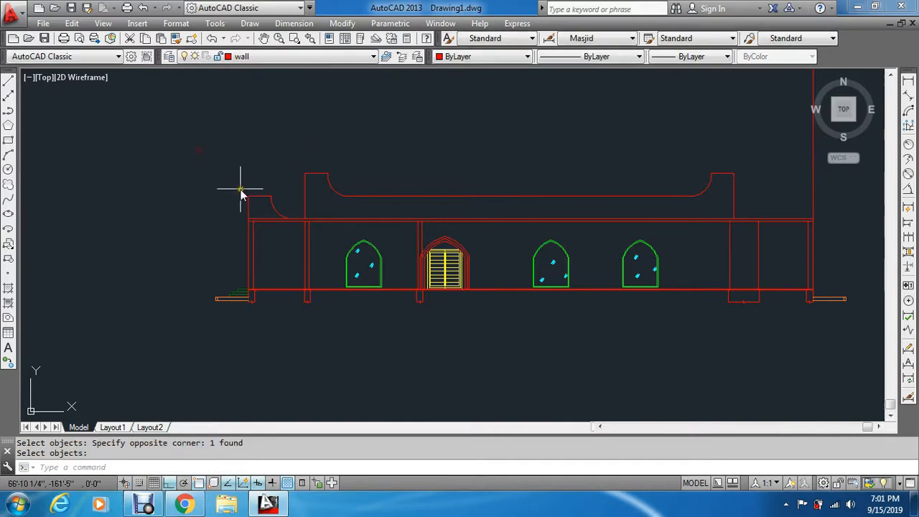
scroll(544, 223, down, 8)
key(space)
click(614, 156)
click(547, 169)
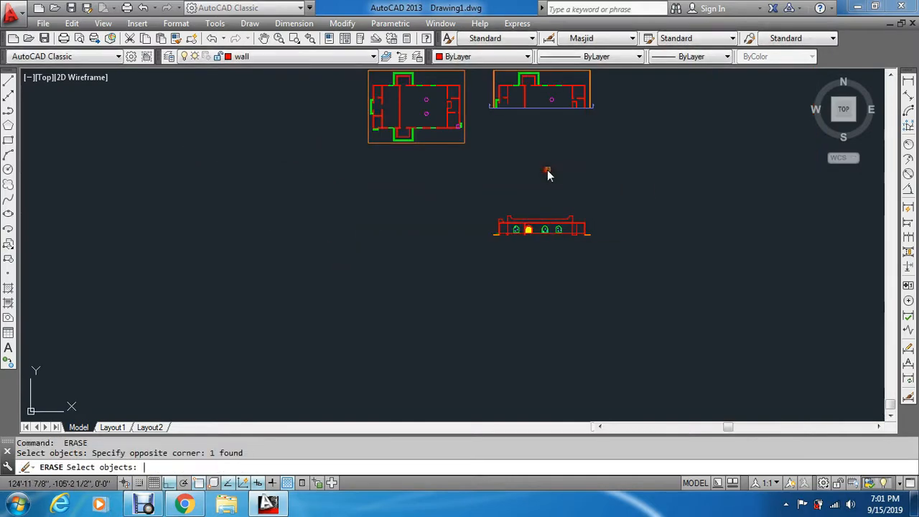
key(Escape)
scroll(560, 199, up, 4)
scroll(574, 273, up, 4)
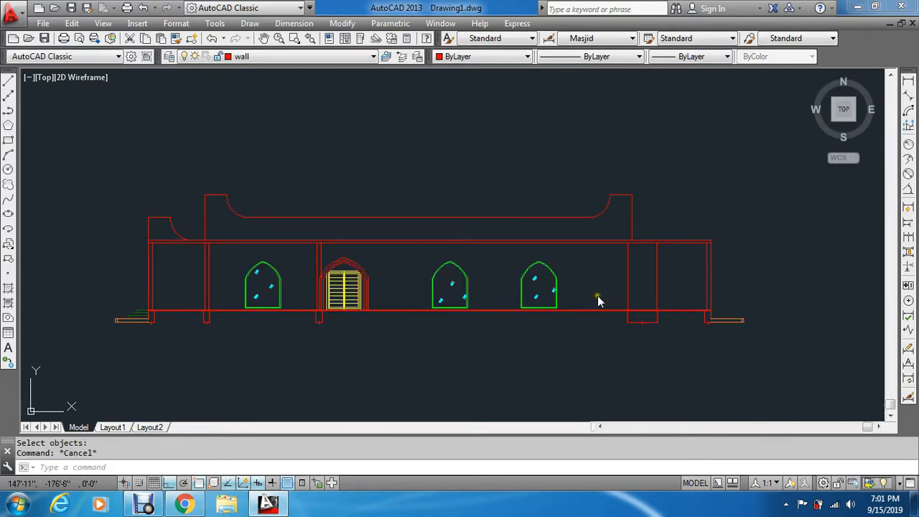
scroll(267, 318, up, 2)
scroll(205, 254, up, 5)
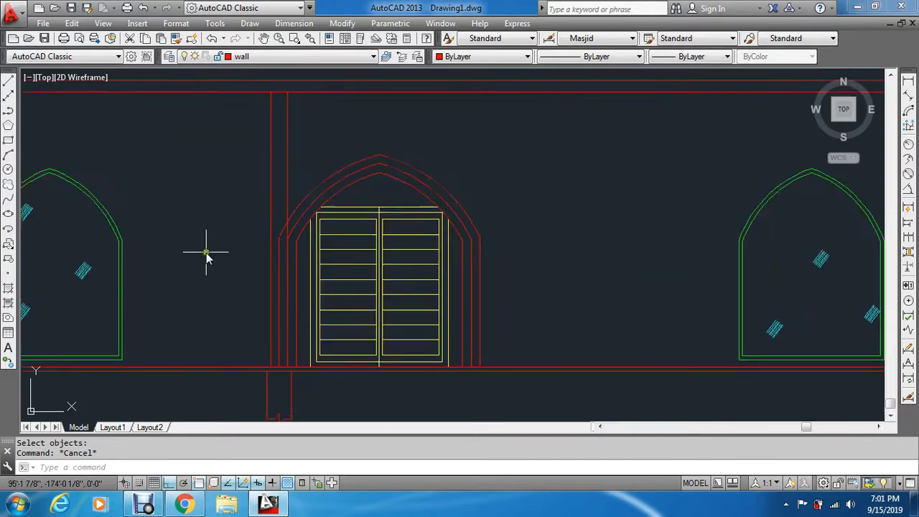
Project vertical rays from both edges of the door opening in the floor plan down through the section.
key(Escape)
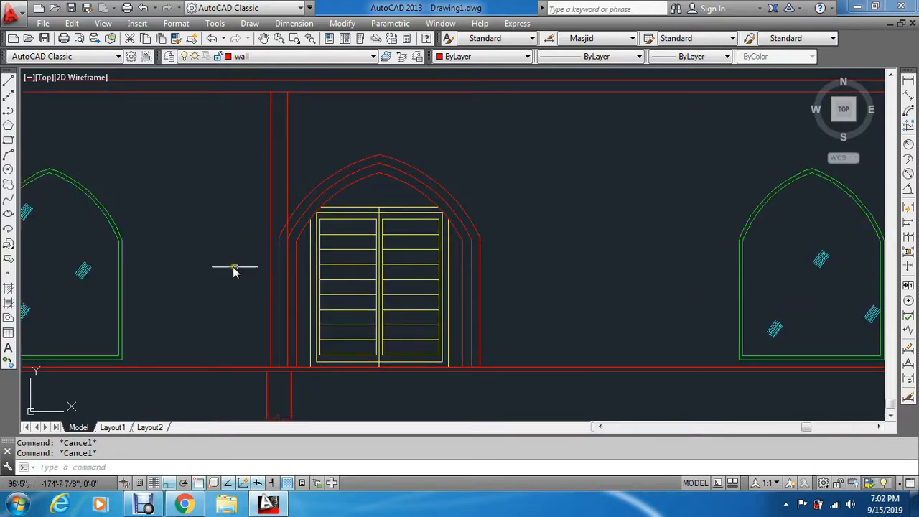
scroll(321, 282, down, 6)
scroll(321, 282, down, 4)
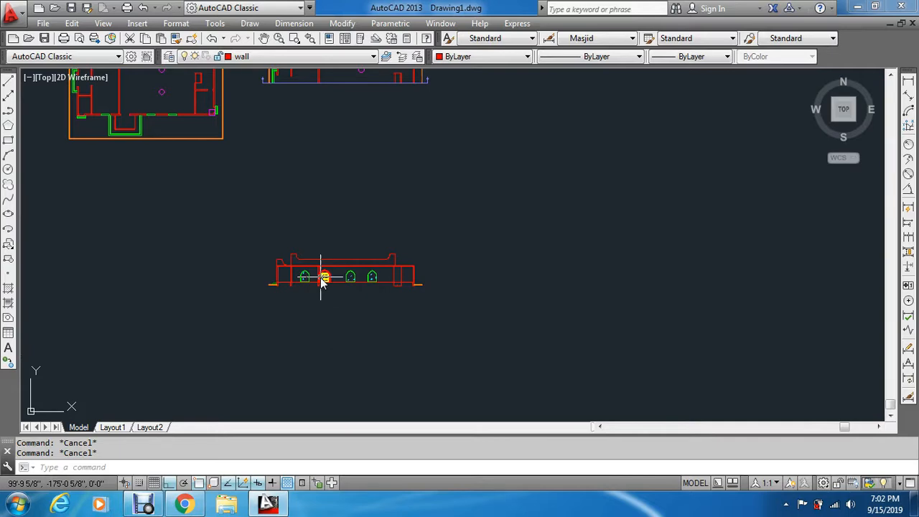
middle_drag(321, 277, 575, 395)
scroll(579, 174, up, 2)
text(ray)
key(Return)
scroll(597, 160, up, 11)
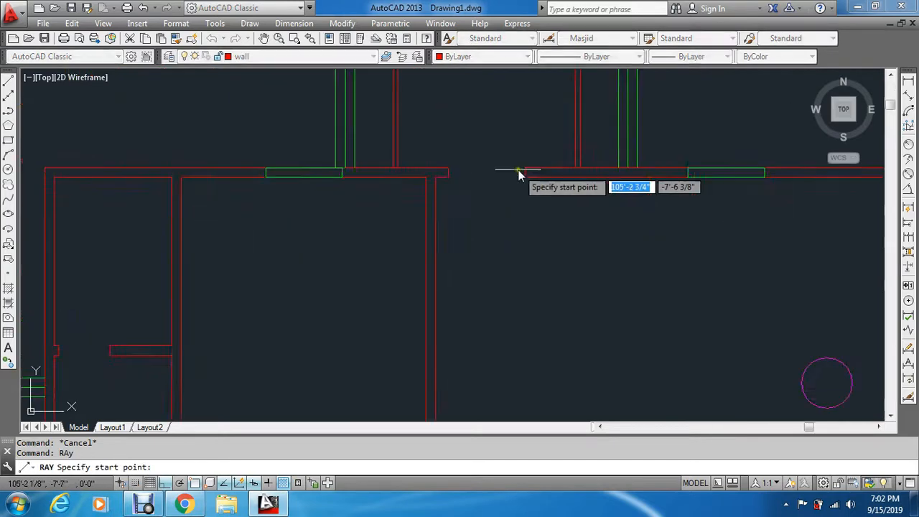
scroll(520, 174, up, 2)
scroll(515, 170, up, 3)
click(255, 203)
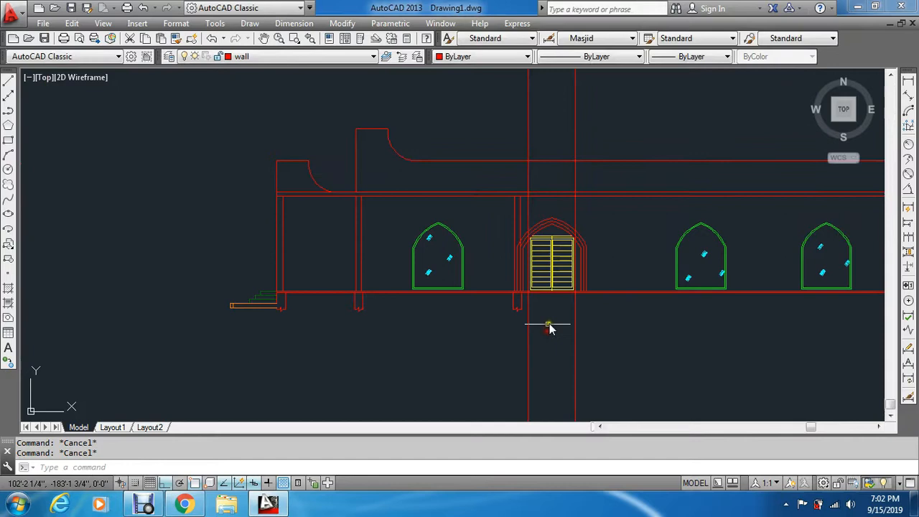
Erase the door's outer frame sides and the arch's vertical jamb lines, including the innermost one on the left side.
text(1)
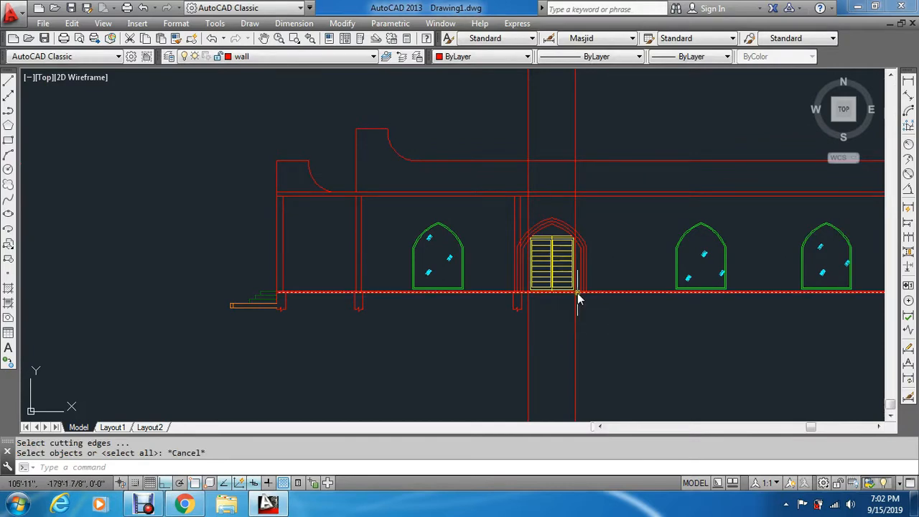
scroll(578, 293, up, 4)
text(e)
key(Return)
click(615, 115)
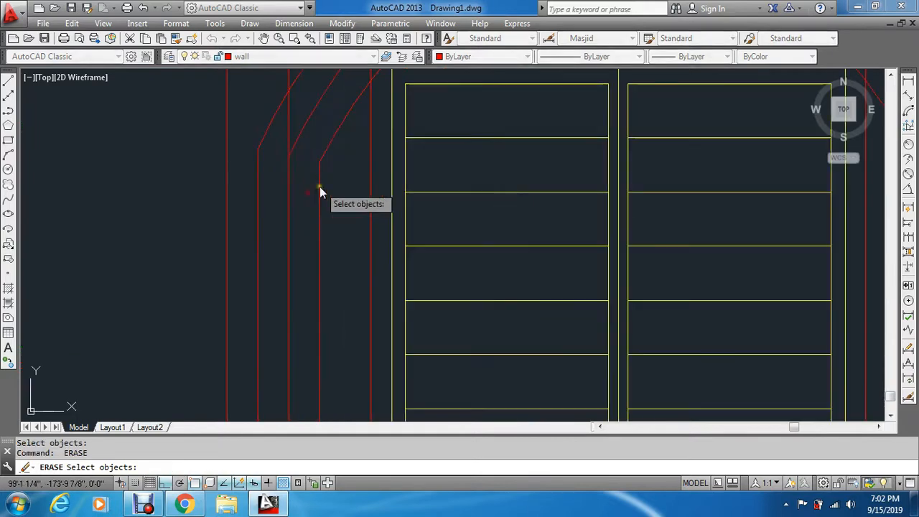
click(336, 181)
click(306, 201)
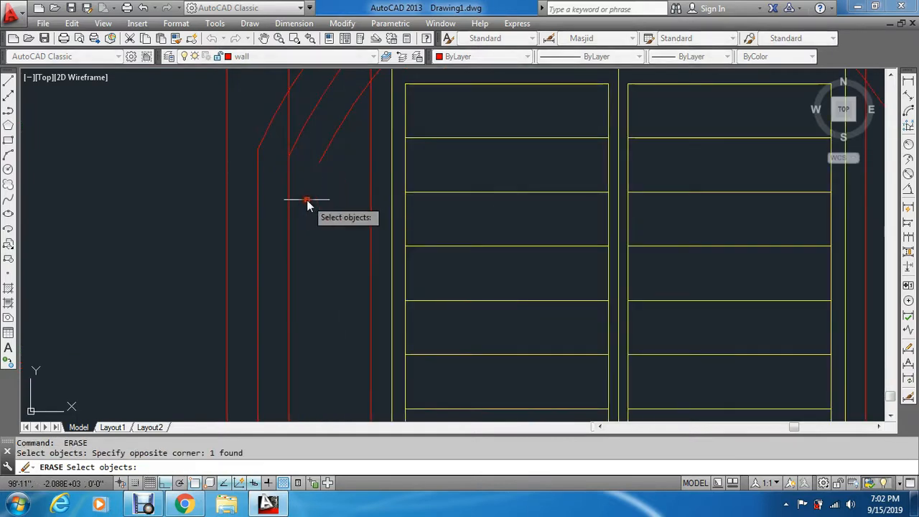
key(Return)
Erase the remaining outermost jamb line of the arch beside the middle wall.
scroll(282, 150, up, 3)
key(Return)
scroll(321, 158, up, 1)
scroll(286, 154, down, 3)
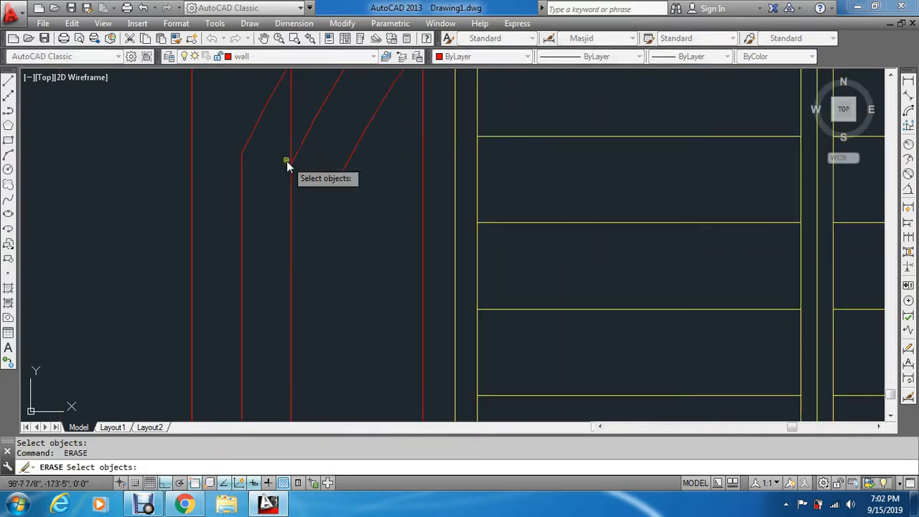
scroll(286, 164, down, 3)
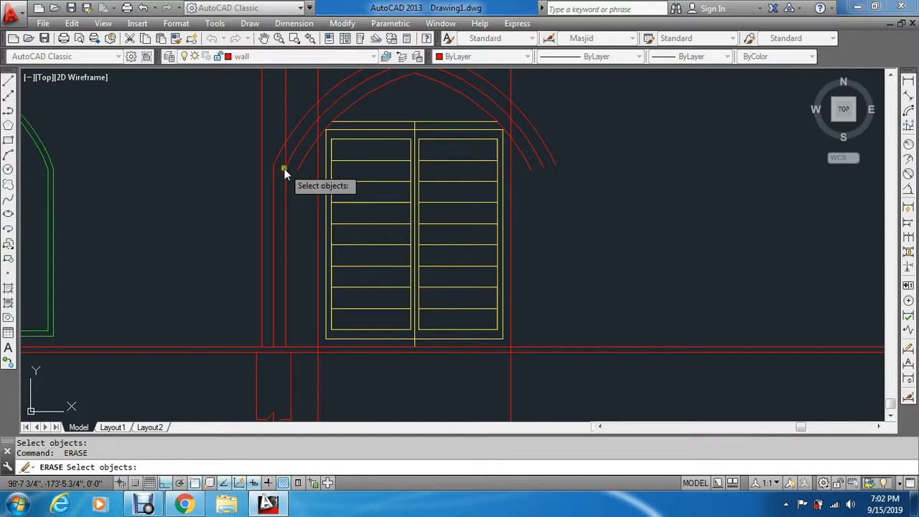
key(Escape)
key(Return)
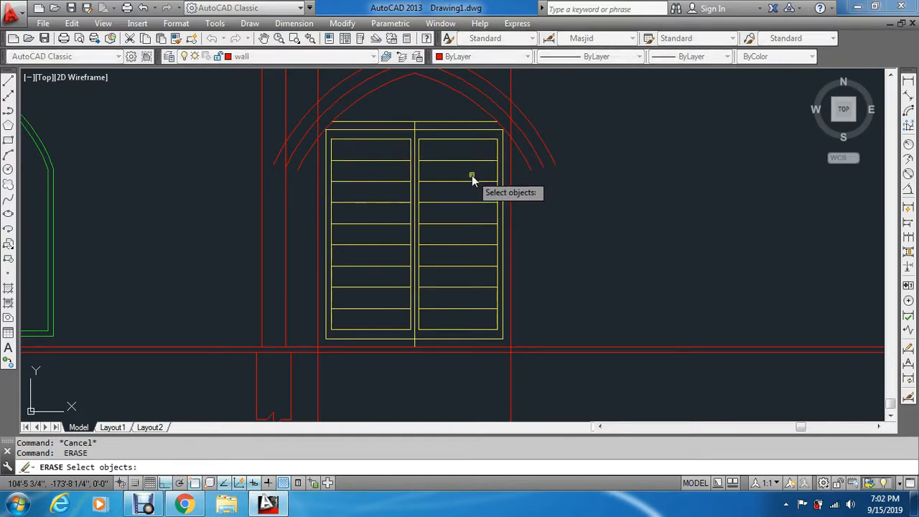
scroll(472, 180, down, 8)
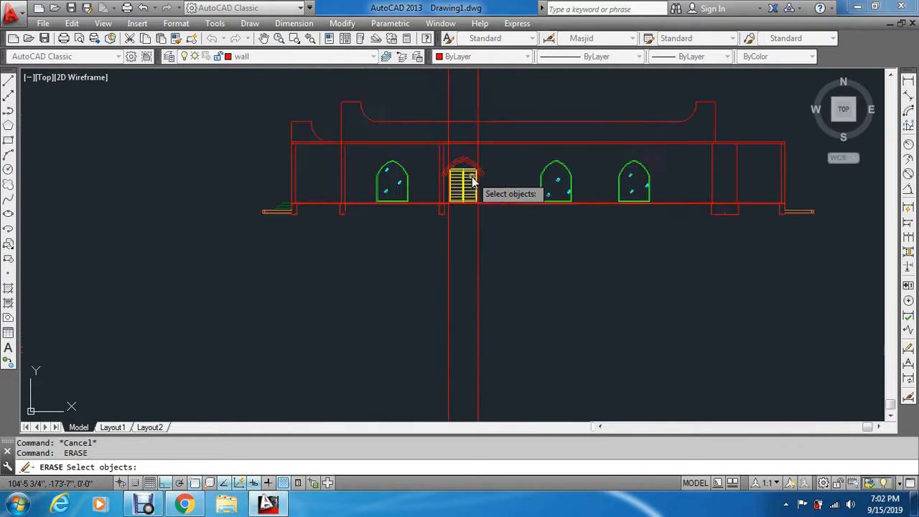
scroll(472, 183, down, 9)
key(Escape)
Erase the three pointed arch outlines above the section's door.
scroll(440, 103, up, 5)
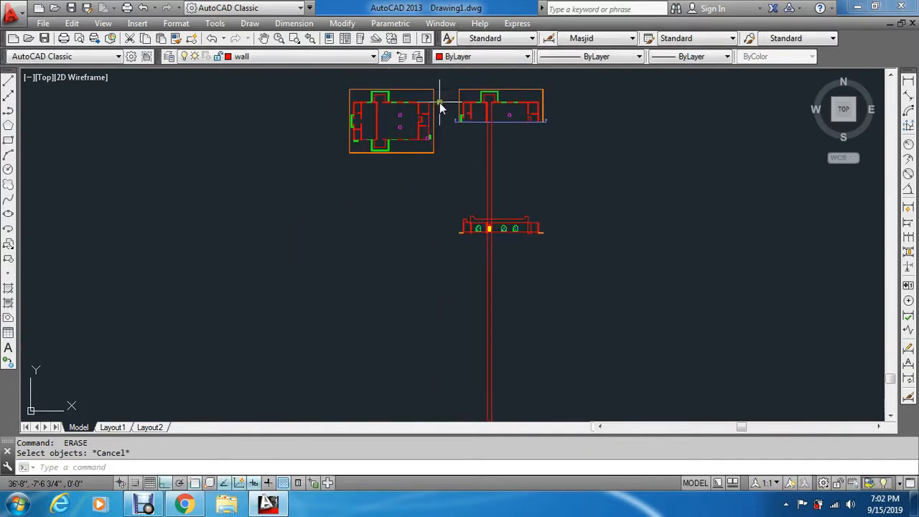
scroll(503, 277, up, 8)
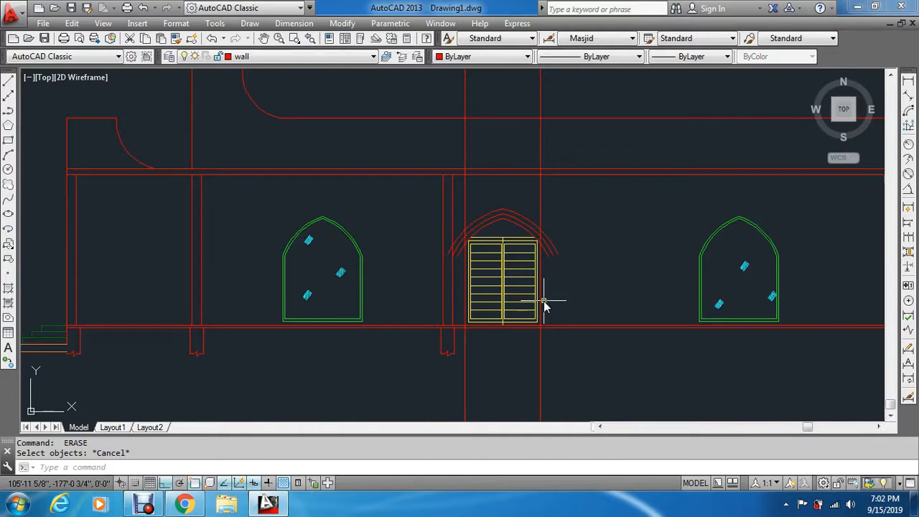
scroll(544, 304, up, 4)
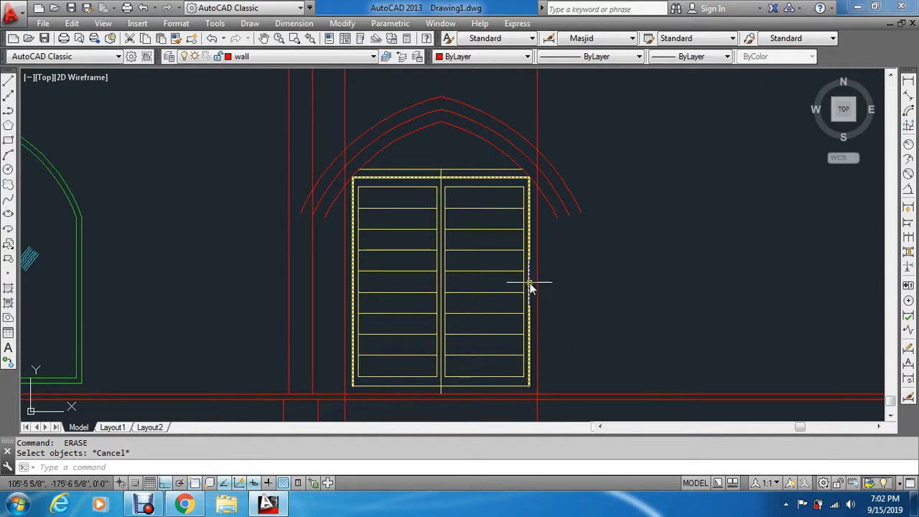
key(Escape)
key(Escape)
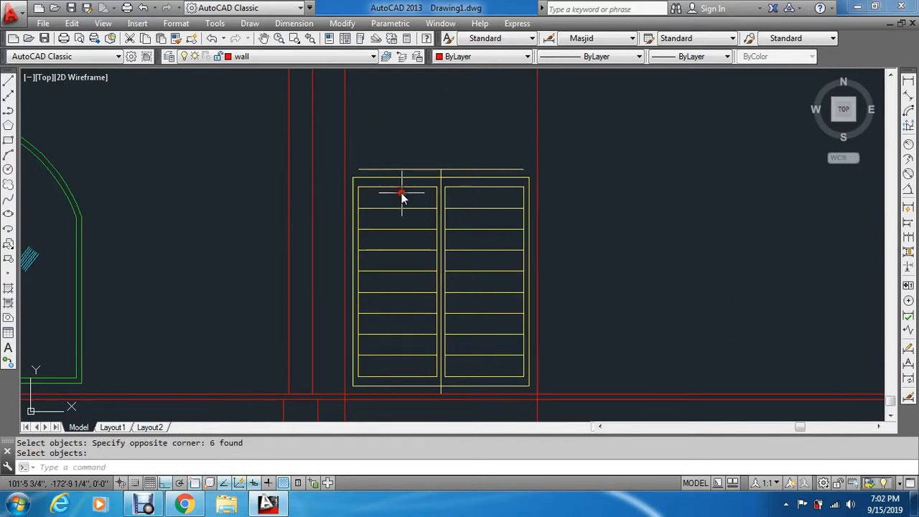
scroll(397, 173, up, 2)
key(space)
key(Escape)
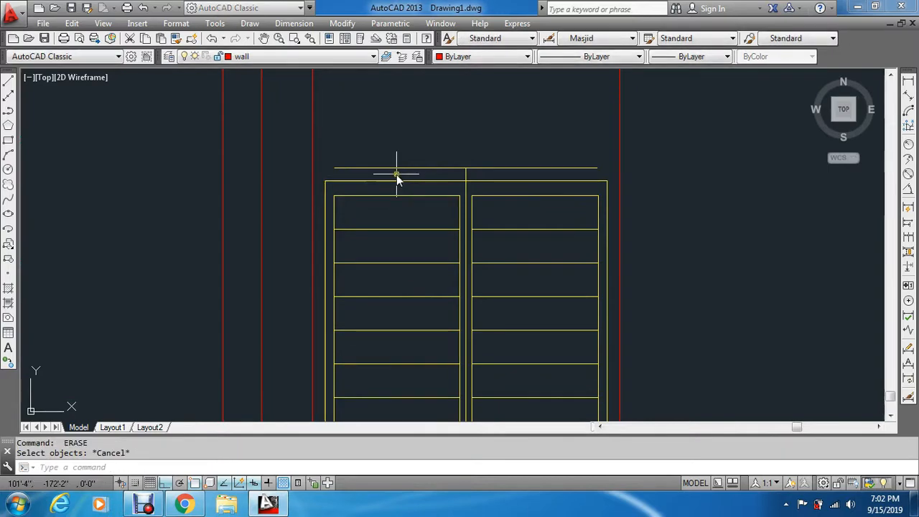
key(Escape)
Extend the door's head line on both ends to the two projected opening rays.
scroll(391, 173, down, 5)
scroll(386, 164, up, 2)
key(Escape)
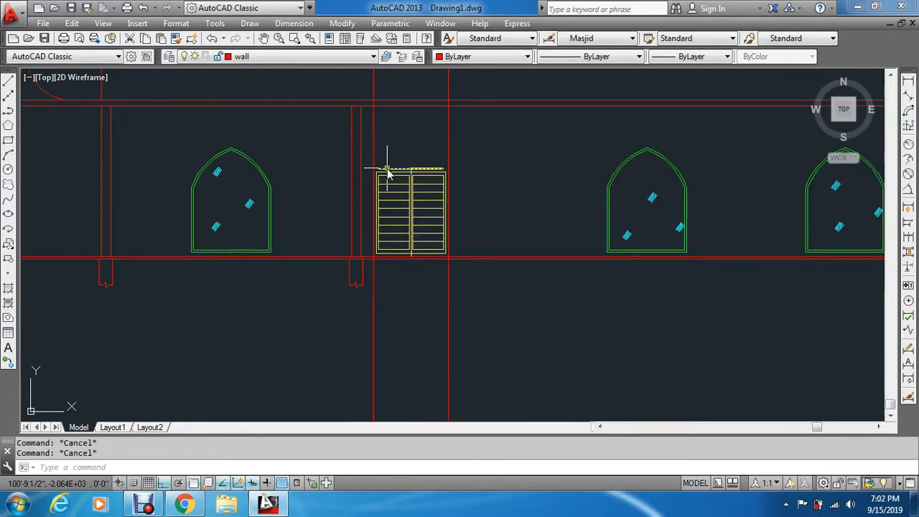
text(re)
key(Return)
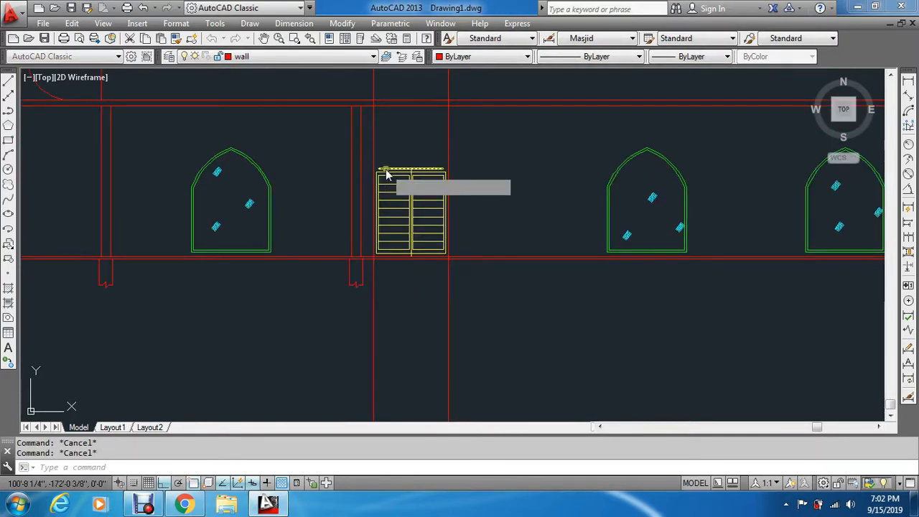
scroll(381, 172, up, 3)
key(Return)
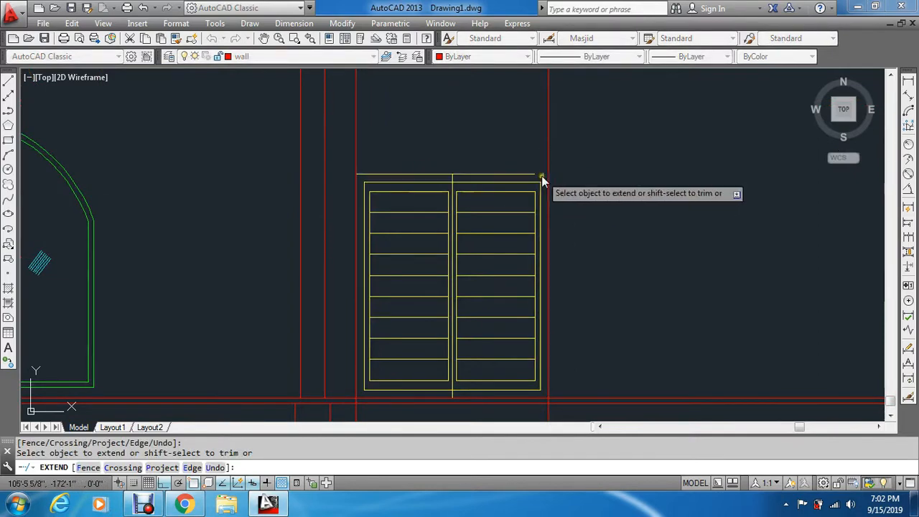
click(530, 176)
scroll(548, 199, down, 2)
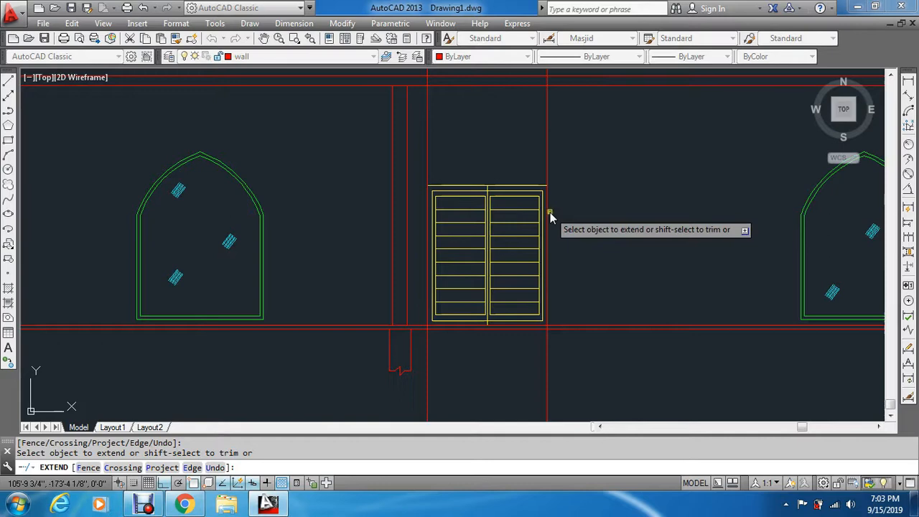
Draw a rectangle as the outer door frame from the head line's left end to the right ray at floor level.
key(Return)
scroll(498, 235, up, 4)
text(rec)
key(Return)
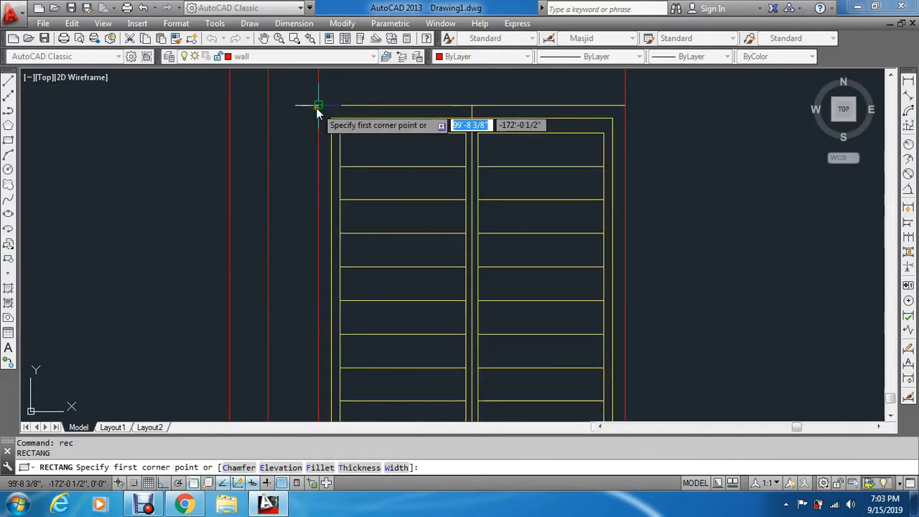
click(338, 131)
scroll(367, 159, down, 4)
scroll(452, 280, up, 5)
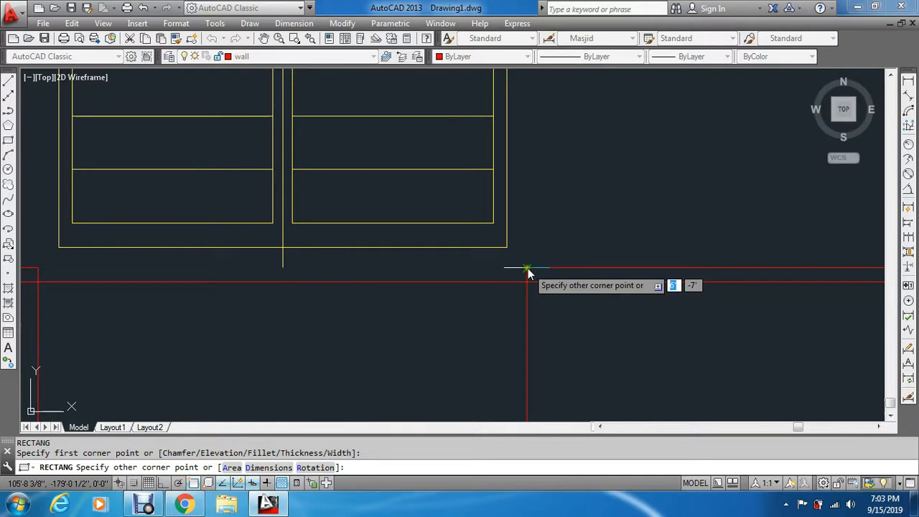
click(528, 268)
Match the new outer frame rectangle's properties to the door's yellow frame line.
text(ma)
key(Return)
click(501, 248)
click(502, 268)
key(Escape)
key(Escape)
Erase the two projected rays running along the door's sides.
scroll(511, 277, down, 5)
scroll(511, 285, down, 2)
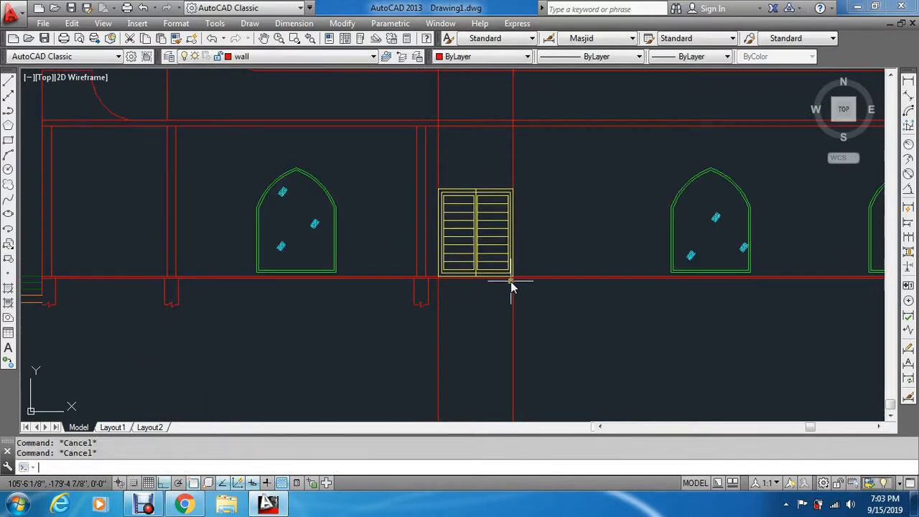
text(e)
key(Return)
click(539, 319)
click(409, 349)
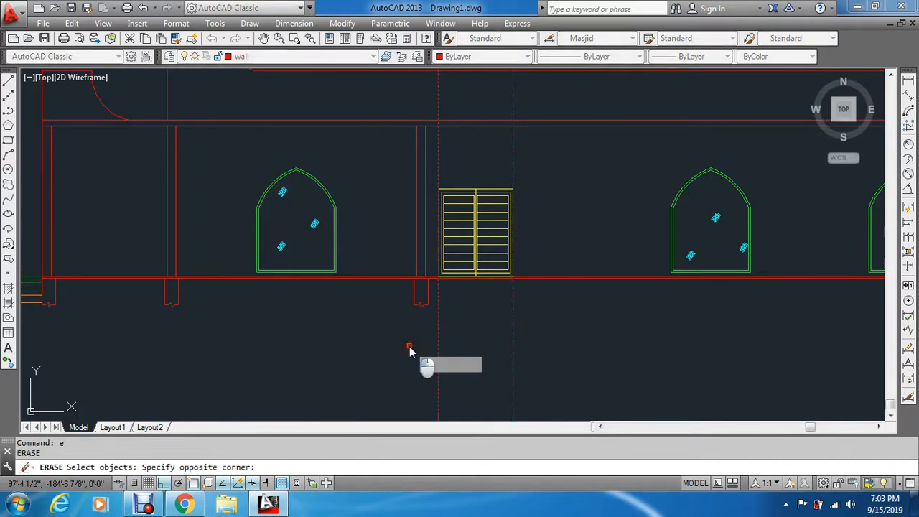
key(Return)
key(Escape)
key(Escape)
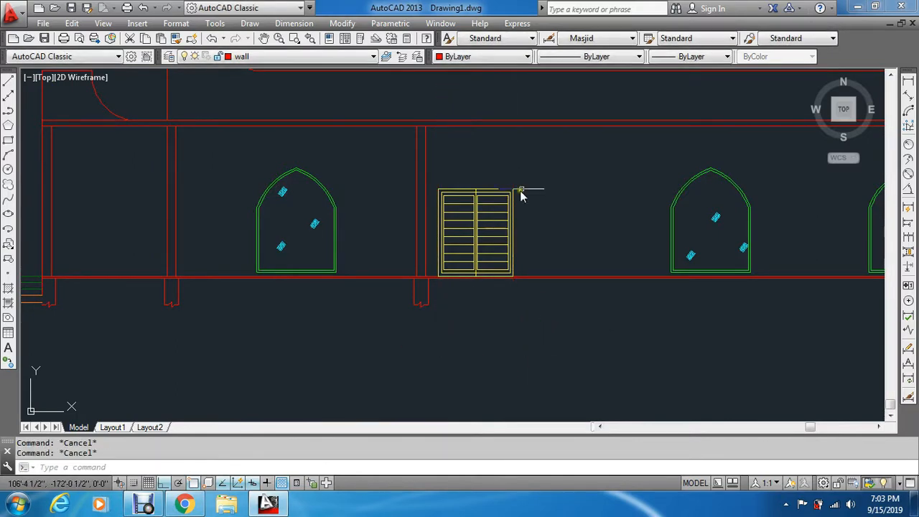
Select the door's frame and panel lines and check their layer in the object properties.
click(512, 171)
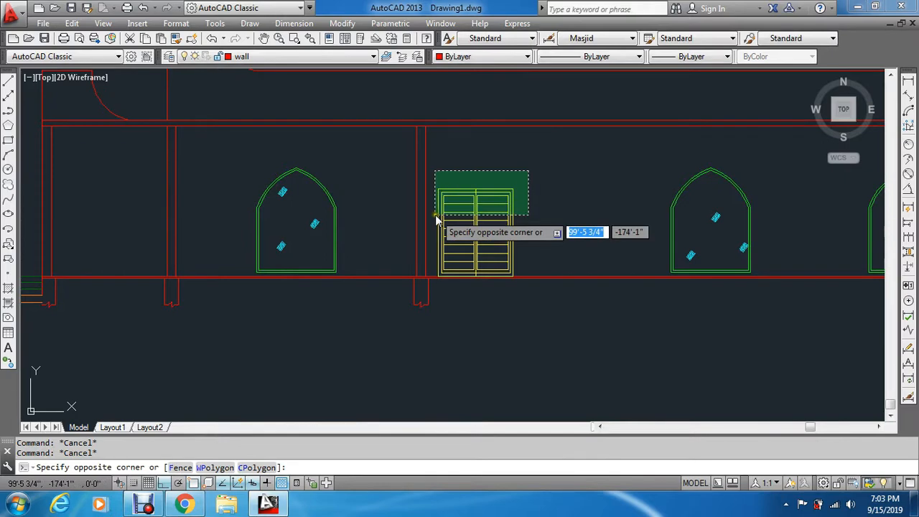
scroll(460, 215, down, 4)
scroll(508, 218, up, 5)
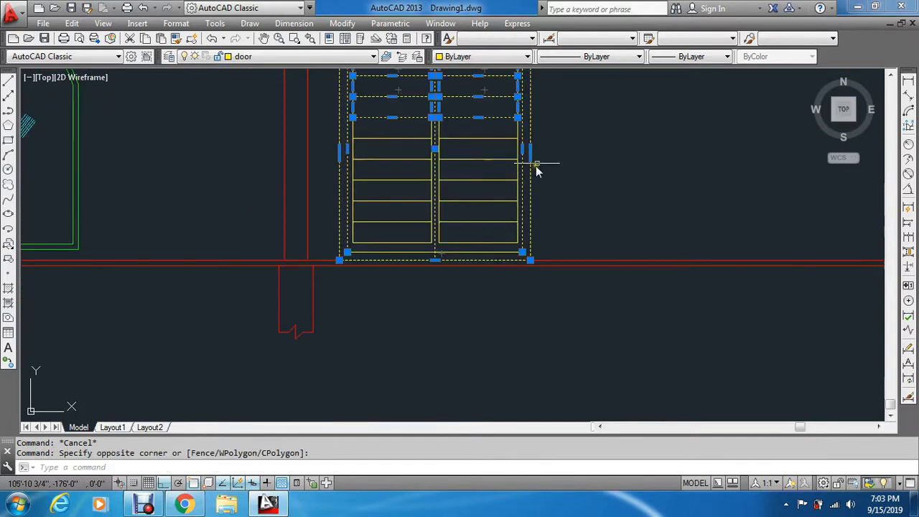
click(570, 118)
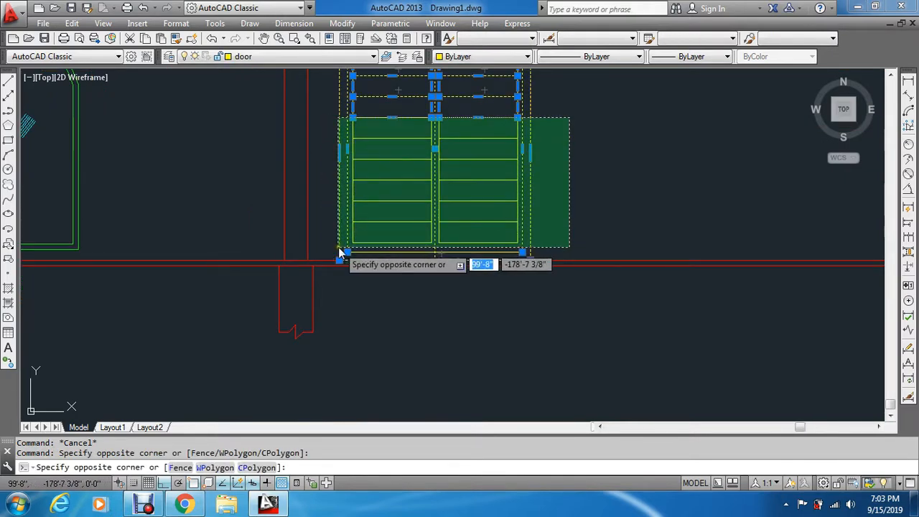
click(338, 248)
key(ctrl+1)
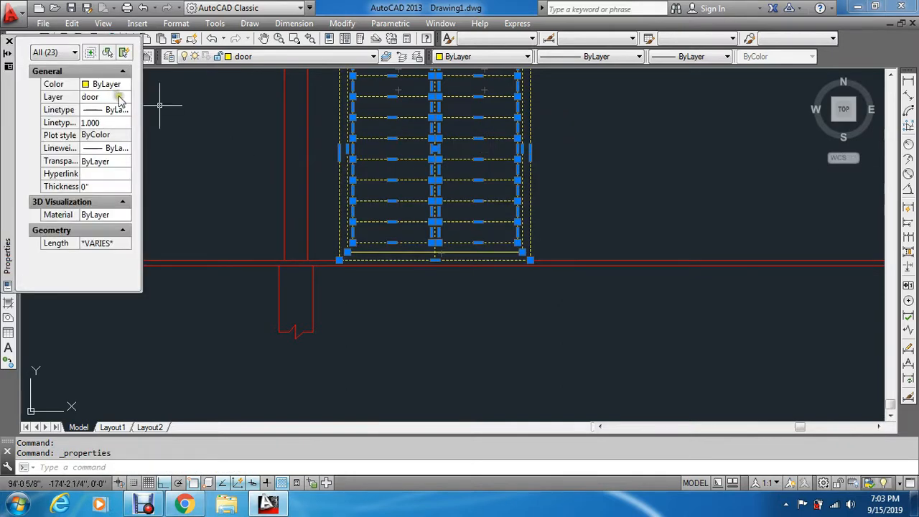
click(8, 41)
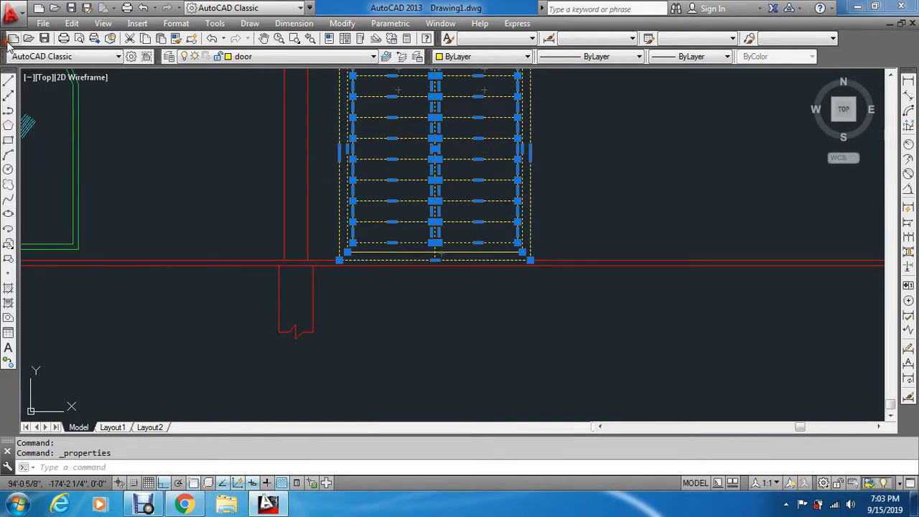
Darken the door layer's yellow by lowering the luminance of its true colour.
text(la)
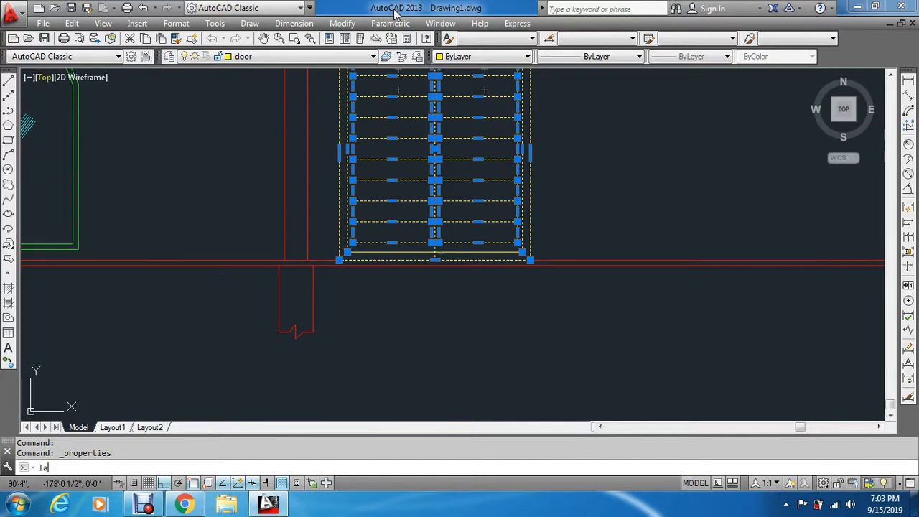
key(Return)
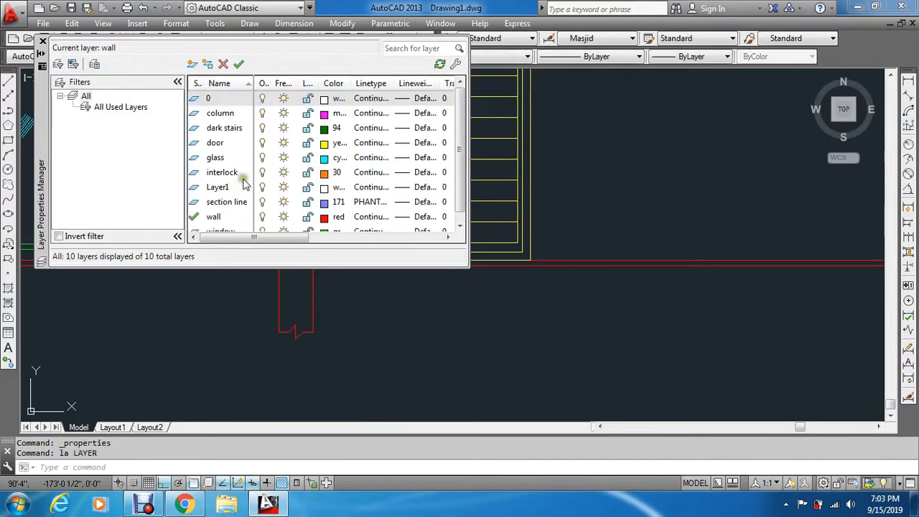
click(222, 144)
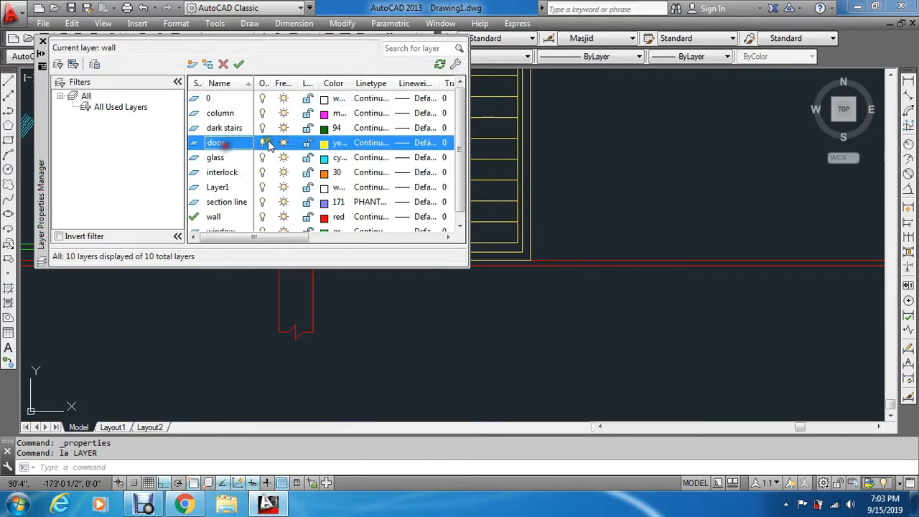
click(326, 144)
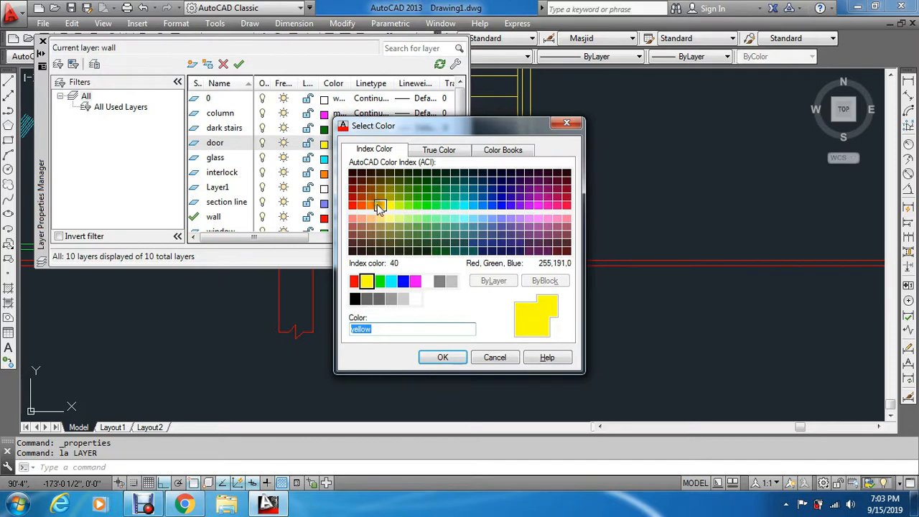
click(380, 197)
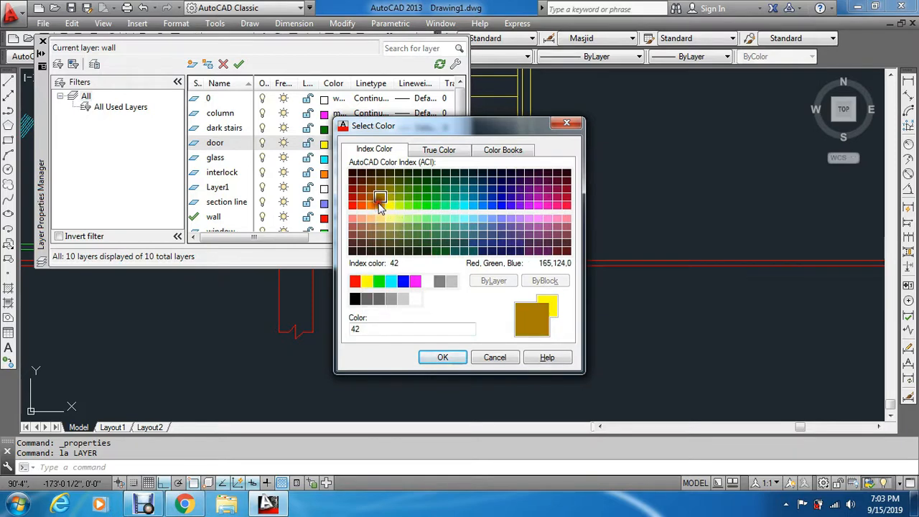
click(380, 206)
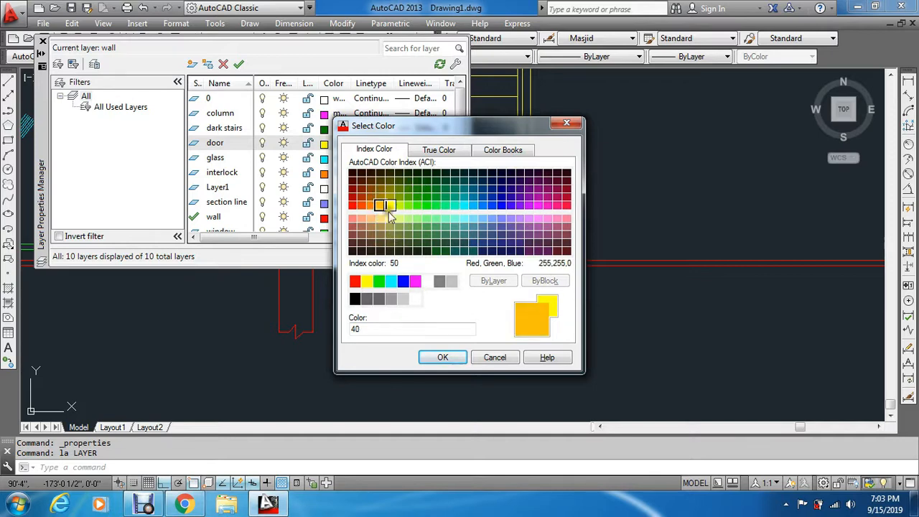
click(392, 206)
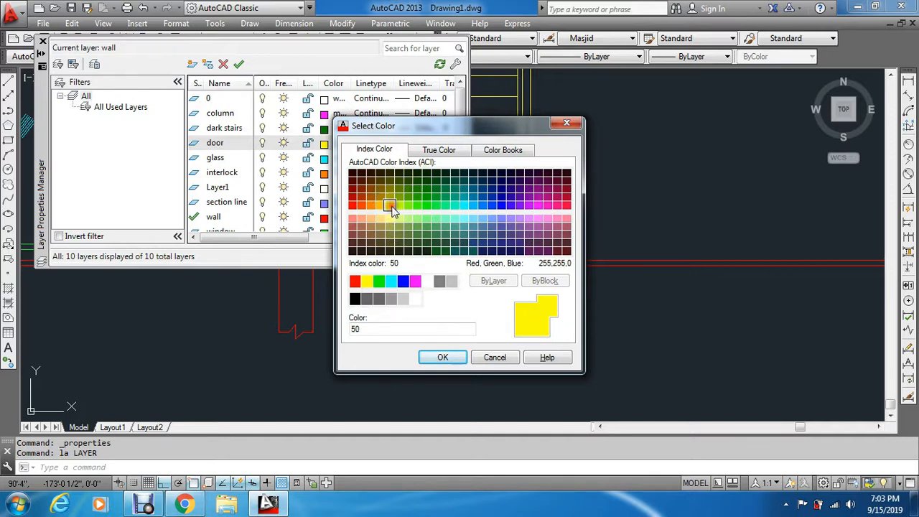
click(466, 152)
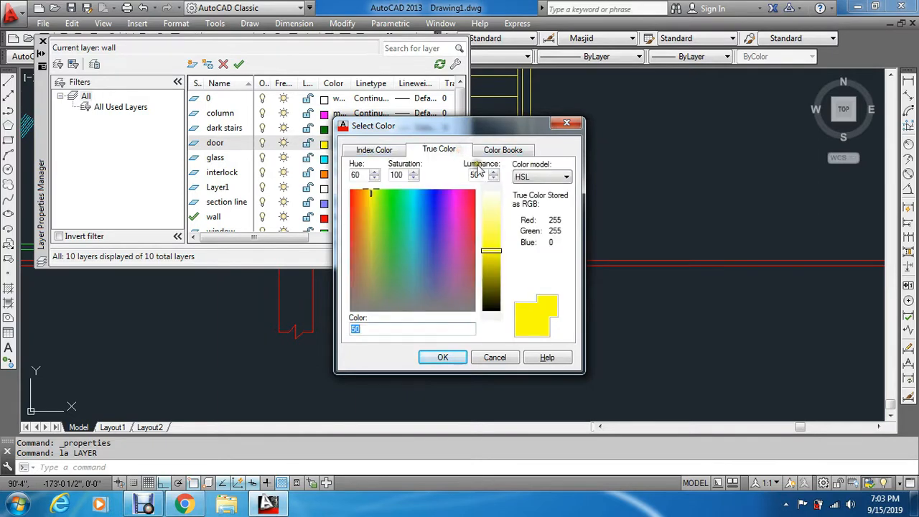
drag(492, 251, 488, 263)
click(443, 357)
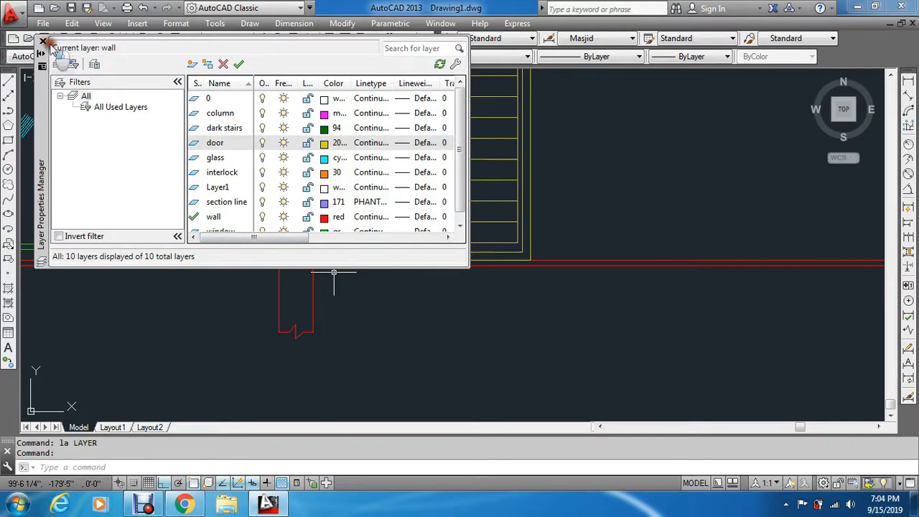
click(43, 42)
key(Escape)
key(Escape)
Change the window layer's colour to a darker green true colour.
scroll(534, 175, down, 5)
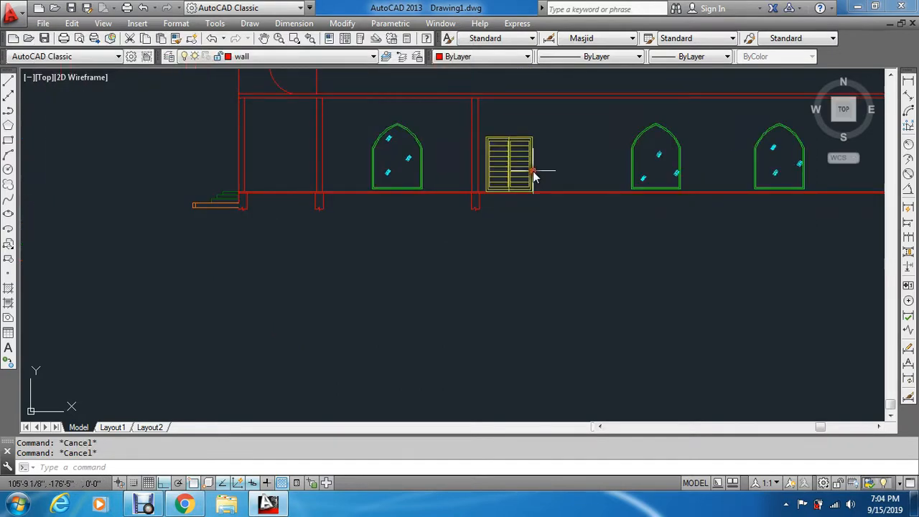
scroll(534, 176, up, 2)
text(la)
key(Return)
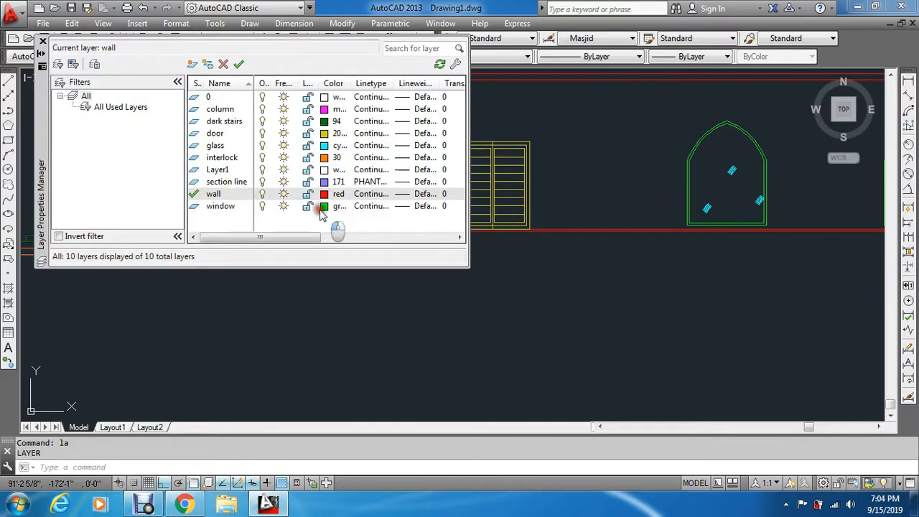
click(325, 207)
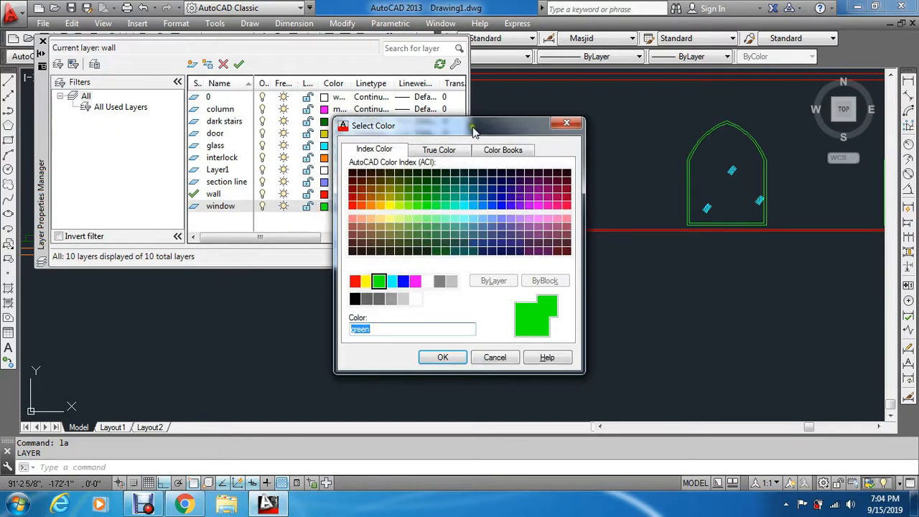
click(439, 149)
click(443, 356)
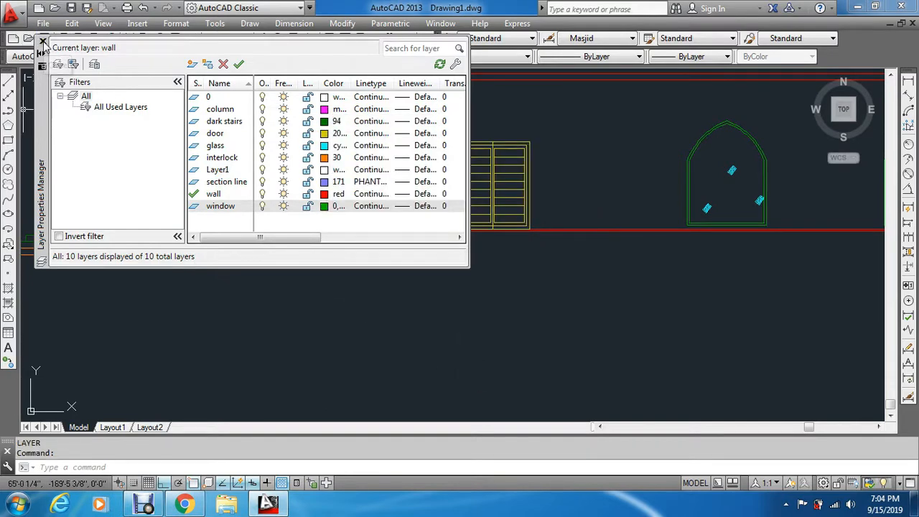
Darken the glass layer's cyan to the true colour 0,204,204 by setting its luminance to 40.
click(329, 147)
click(439, 150)
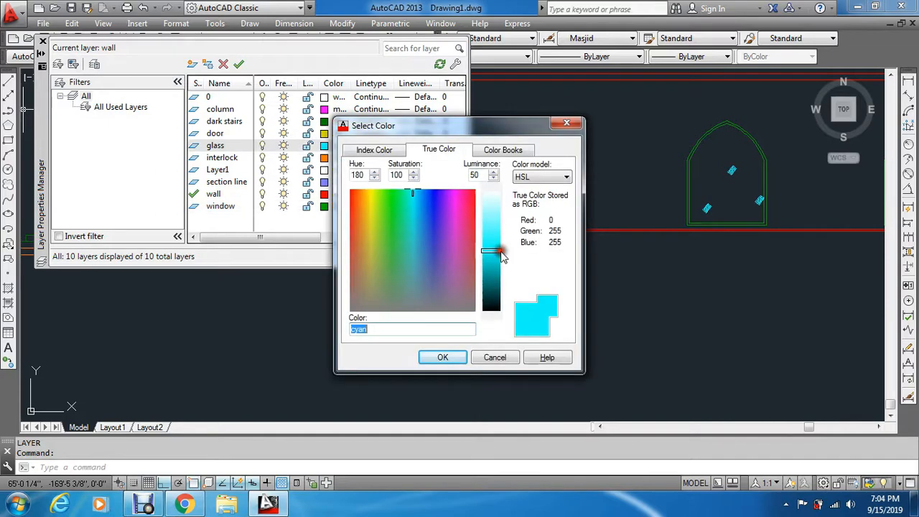
click(492, 282)
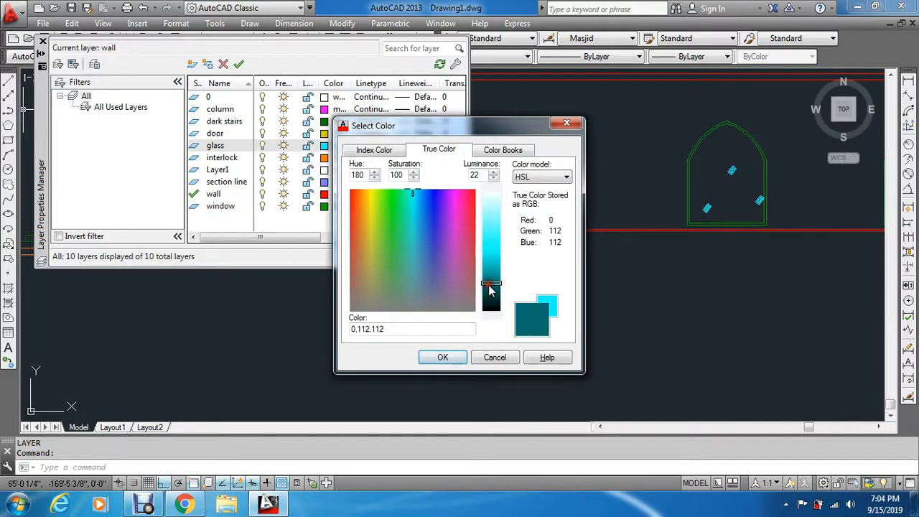
click(489, 263)
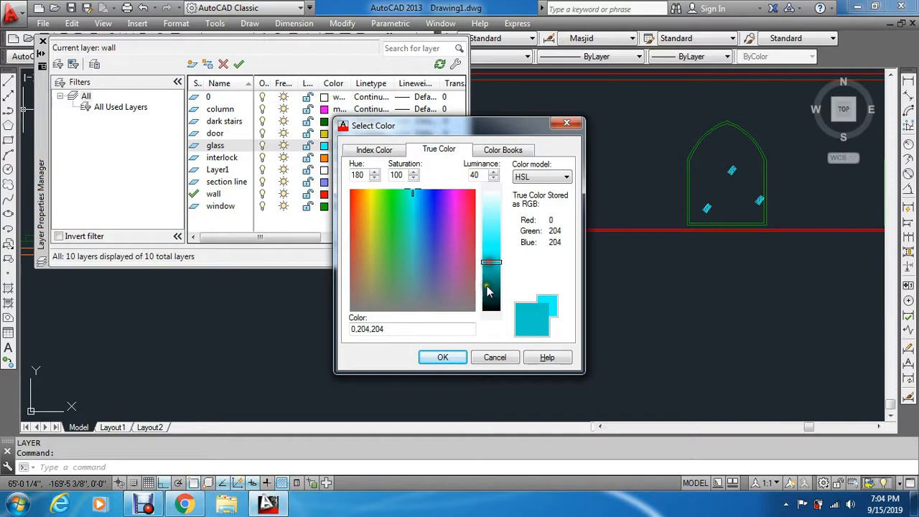
click(442, 357)
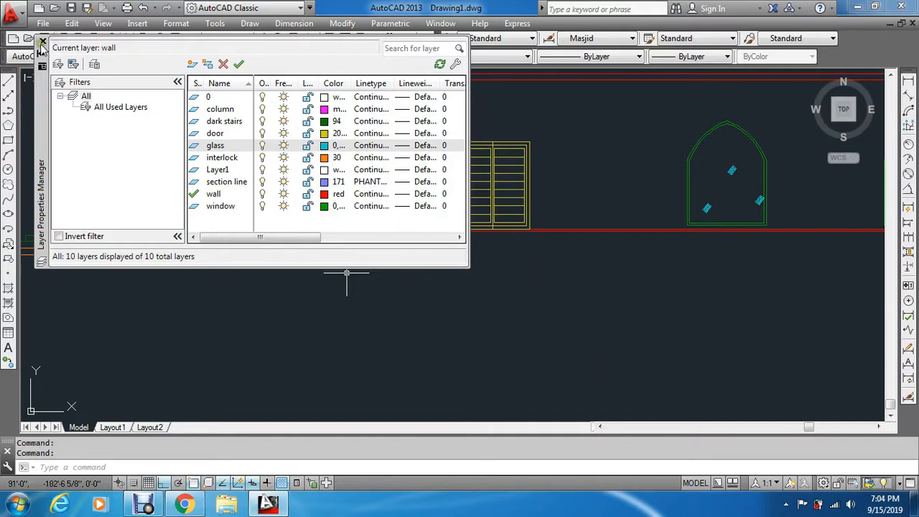
click(43, 41)
Mirror the low left parapet's top line and curve about a vertical axis through the curve's lower end.
scroll(256, 210, down, 3)
key(Escape)
scroll(215, 164, up, 2)
key(Escape)
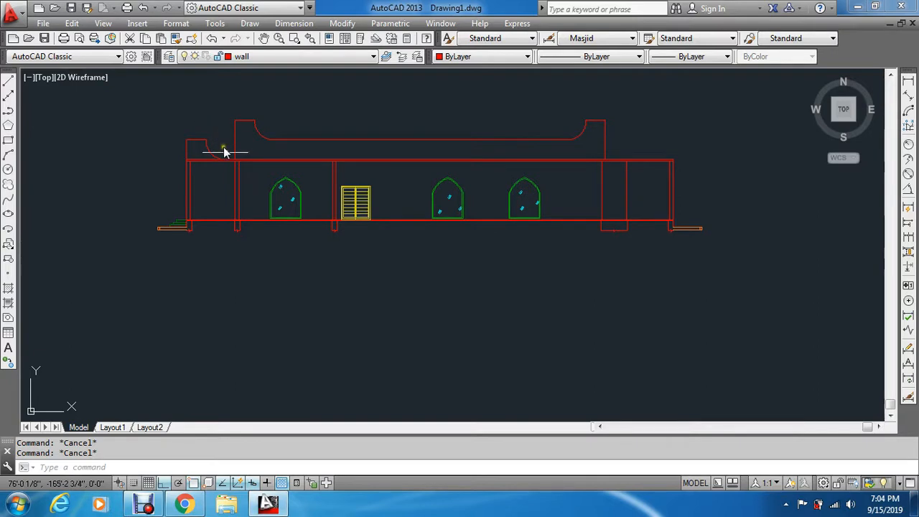
scroll(219, 201, up, 4)
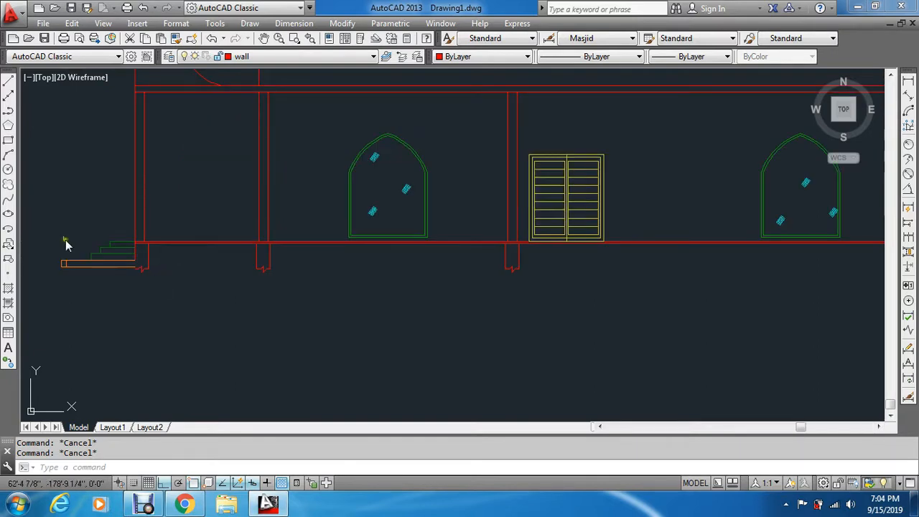
scroll(123, 266, down, 4)
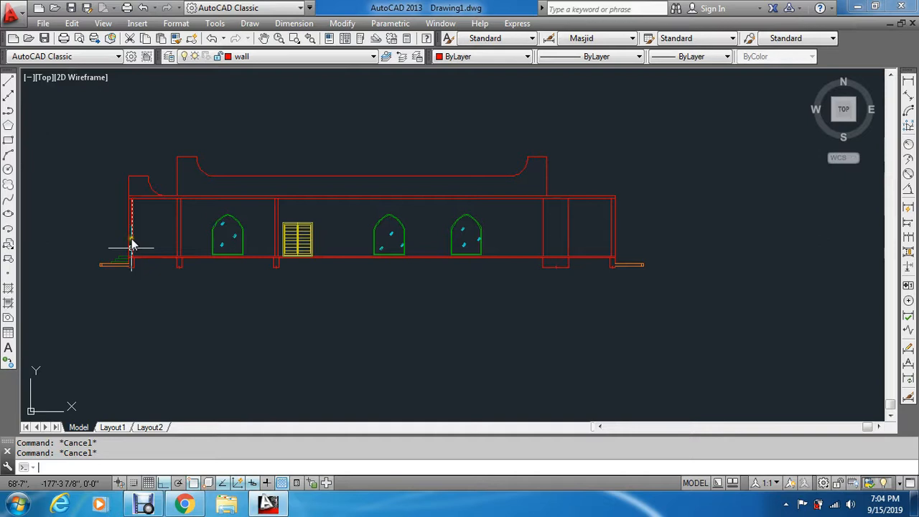
scroll(132, 247, up, 3)
text(mi)
key(Return)
click(380, 185)
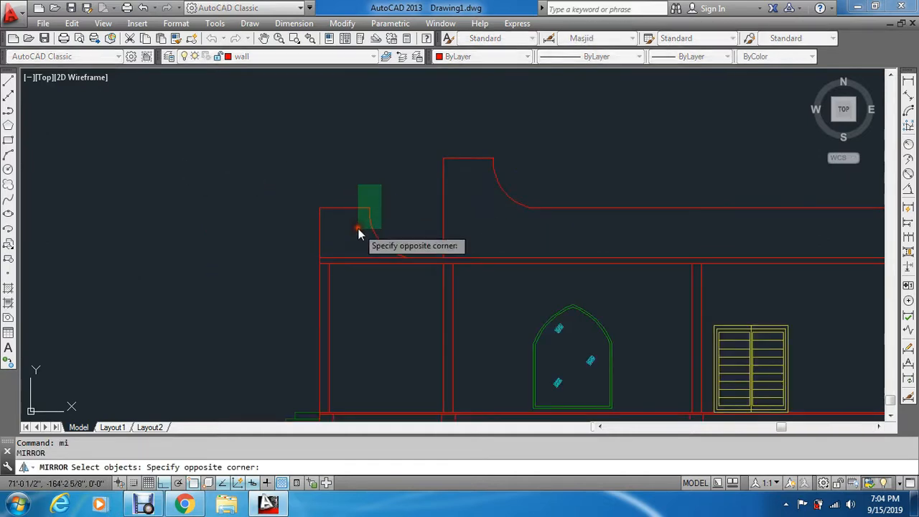
click(359, 241)
scroll(376, 250, up, 3)
key(Return)
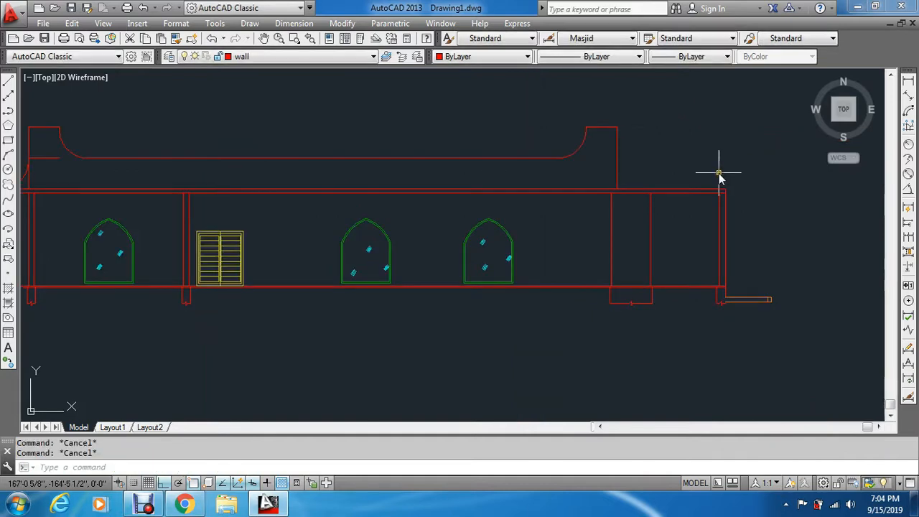
Start a guide ray at the right end wall, and move the mirrored parapet line and curve to that end of the roof slab.
text(ray)
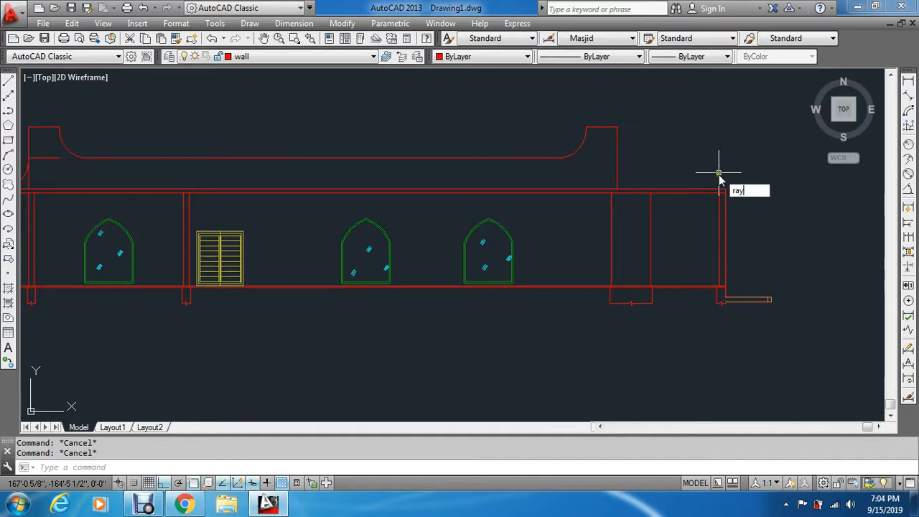
key(Return)
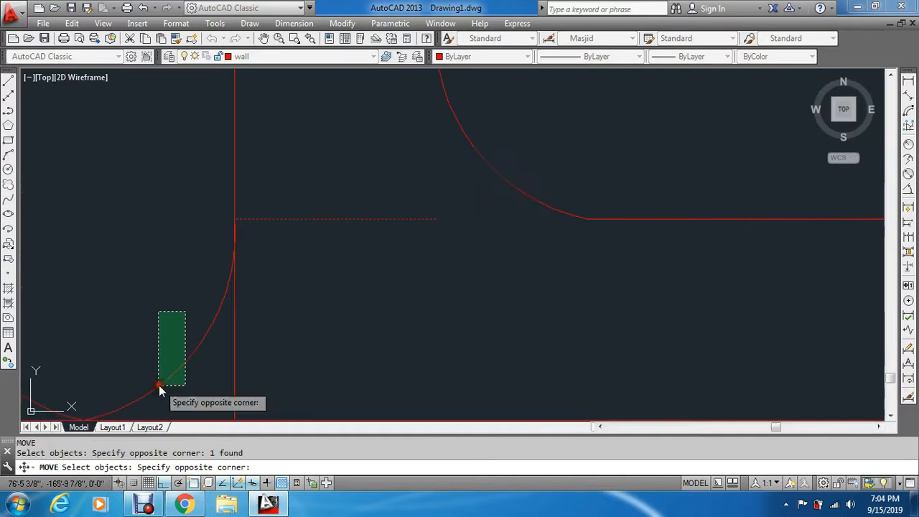
click(159, 385)
key(Return)
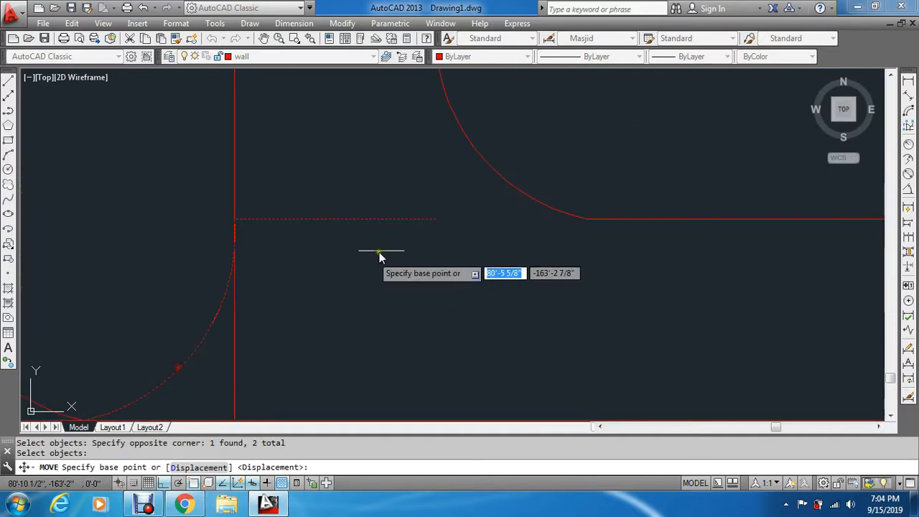
click(434, 219)
scroll(436, 244, down, 5)
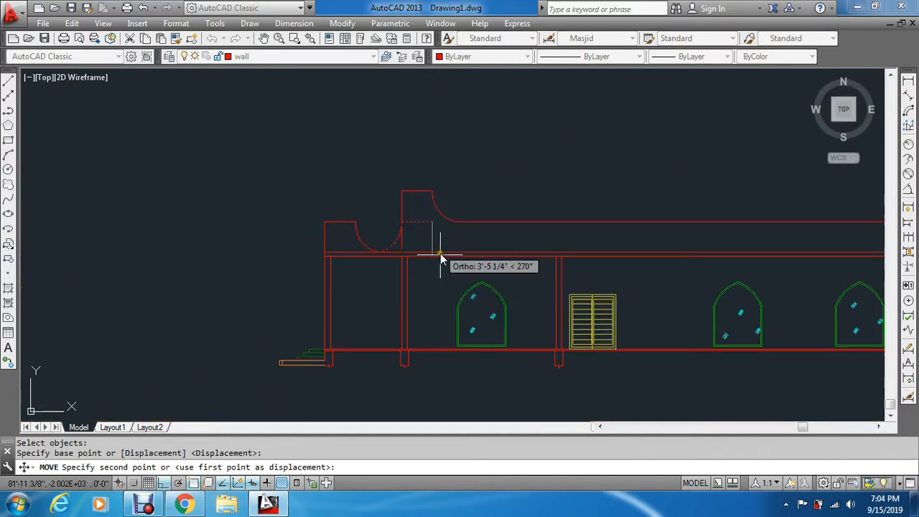
scroll(718, 244, up, 2)
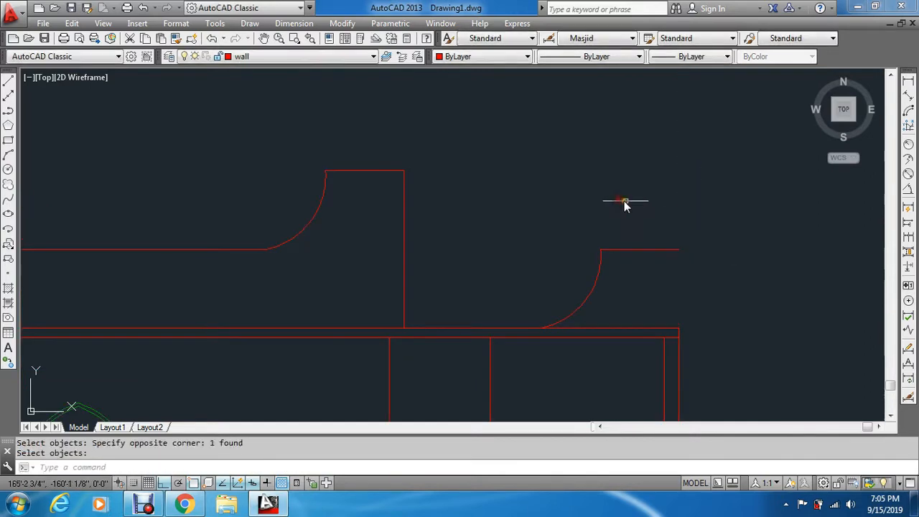
key(Escape)
key(Escape)
Fillet the moved parapet's top line with the right end wall's outer line at zero radius to close the corner.
text(f)
key(Return)
click(663, 249)
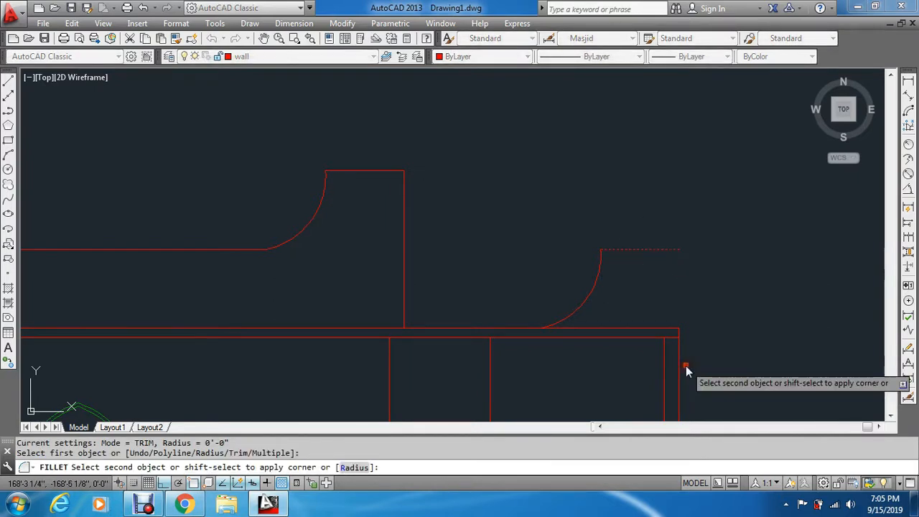
scroll(309, 295, down, 1)
scroll(210, 292, up, 1)
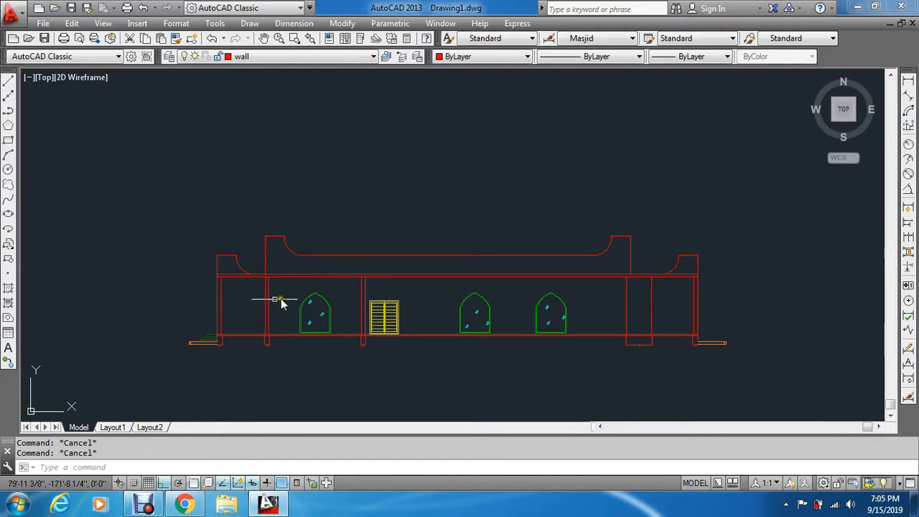
Compare the left end of the side section with the plan and make the door layer current.
scroll(273, 338, up, 2)
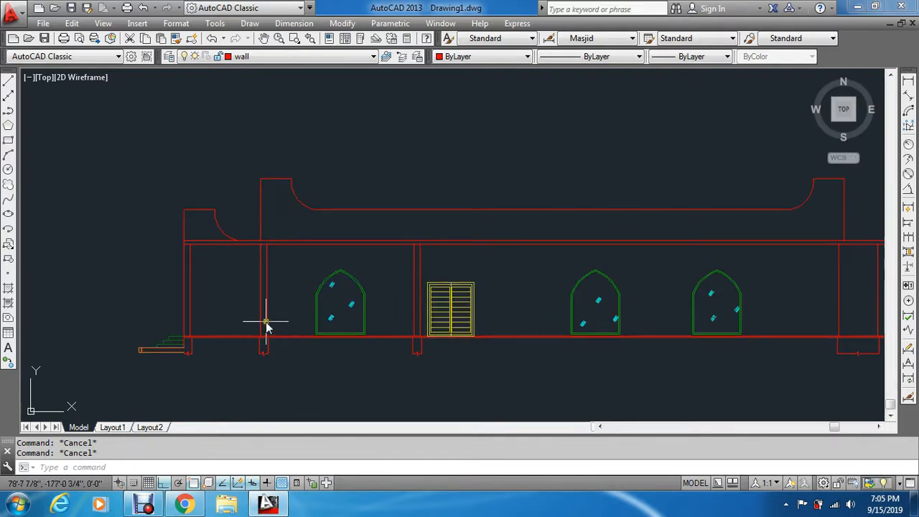
scroll(260, 312, up, 2)
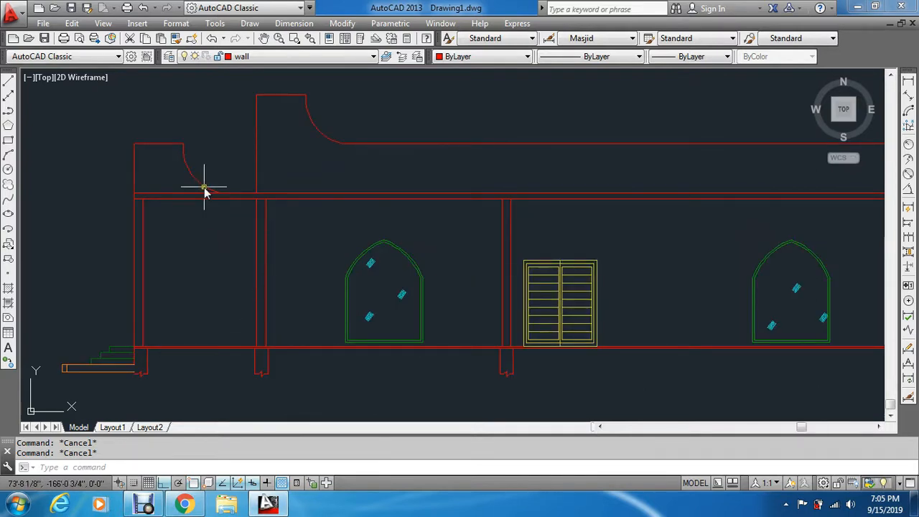
scroll(300, 251, down, 8)
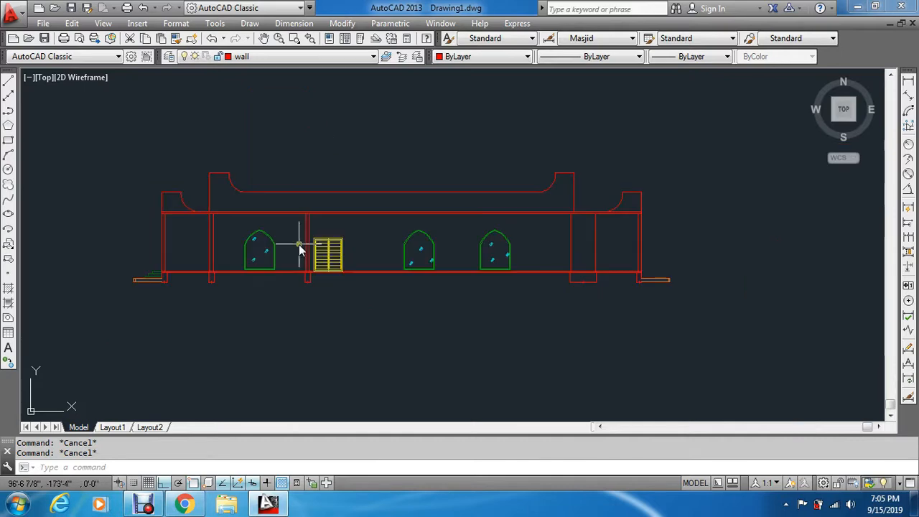
scroll(287, 139, up, 5)
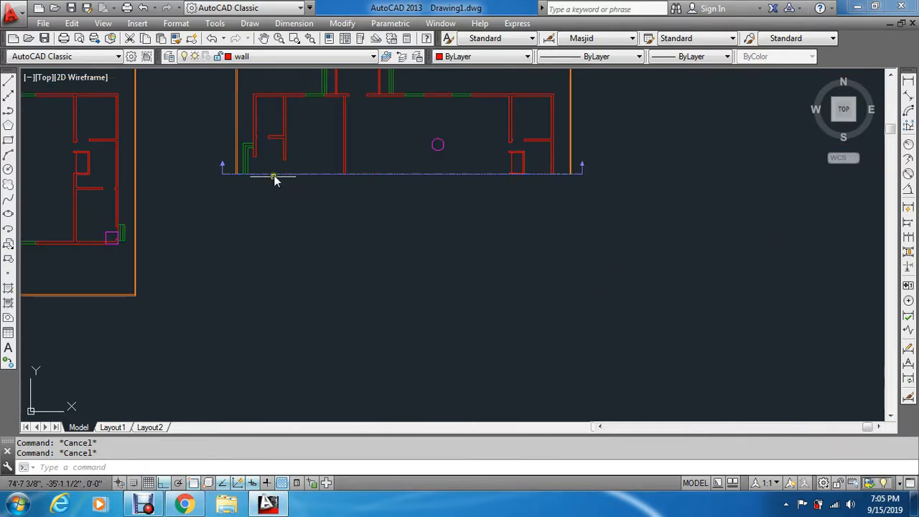
scroll(254, 196, up, 2)
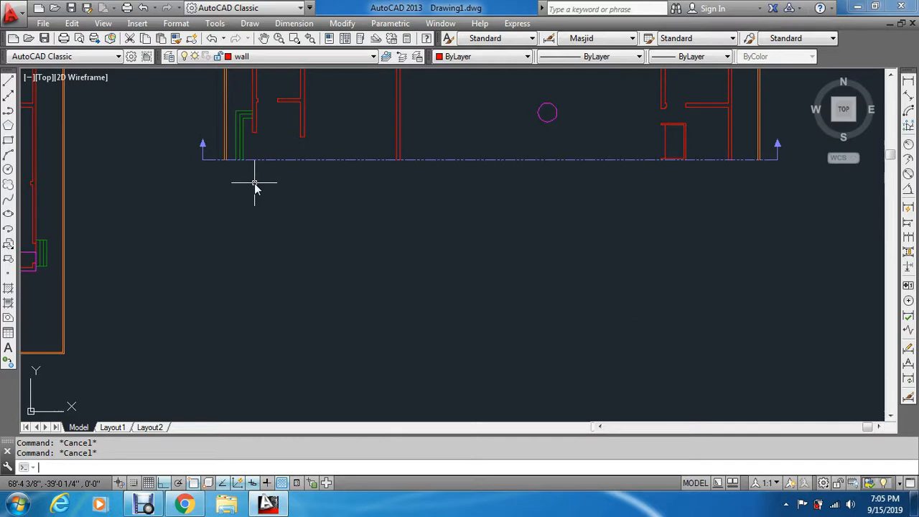
scroll(234, 108, up, 2)
text(la)
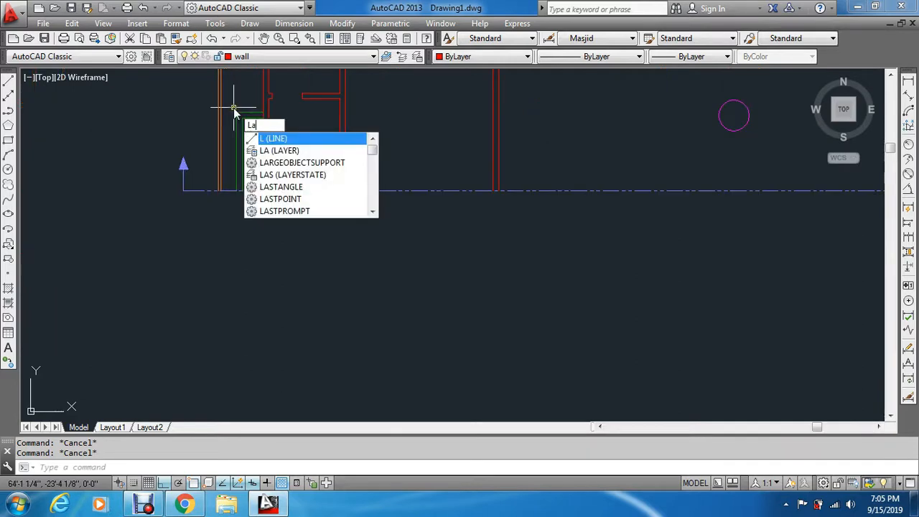
key(Escape)
click(256, 57)
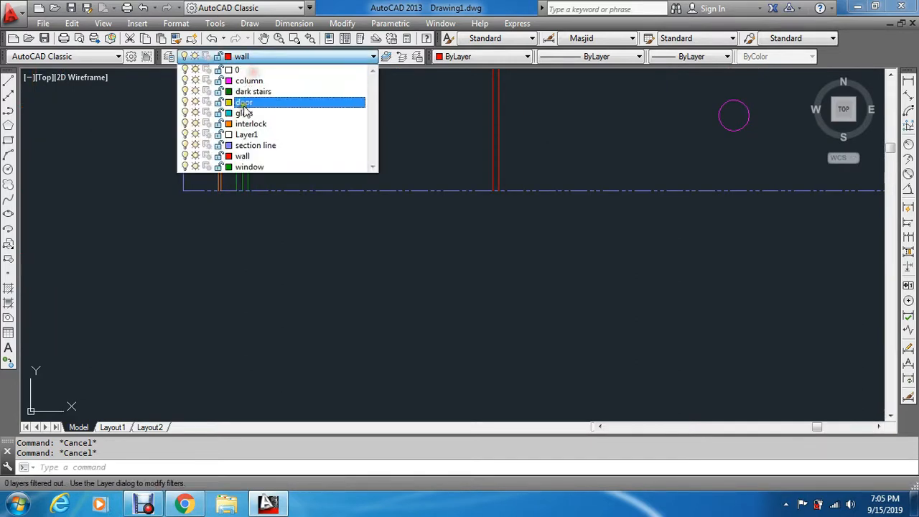
click(257, 101)
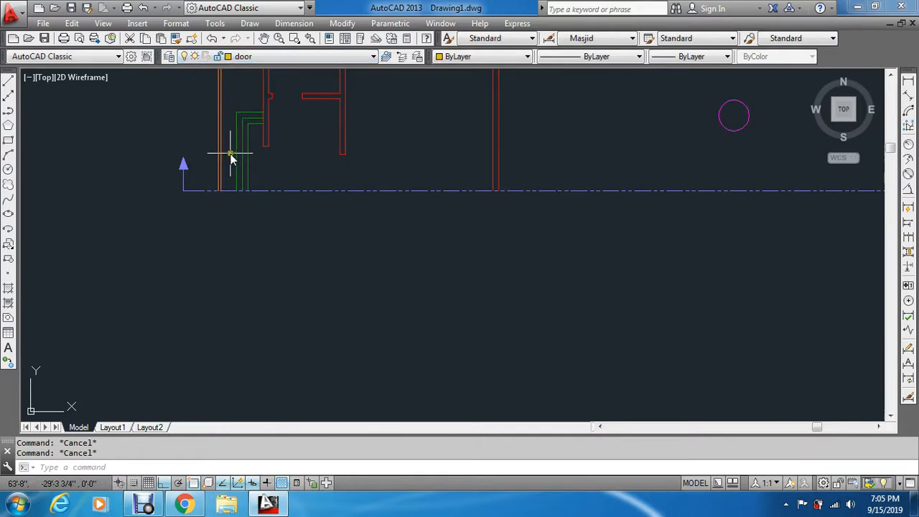
Draw a vertical ray down from the midpoint of the left outer wall's end in the plan, and offset it 2" outward.
scroll(266, 208, up, 3)
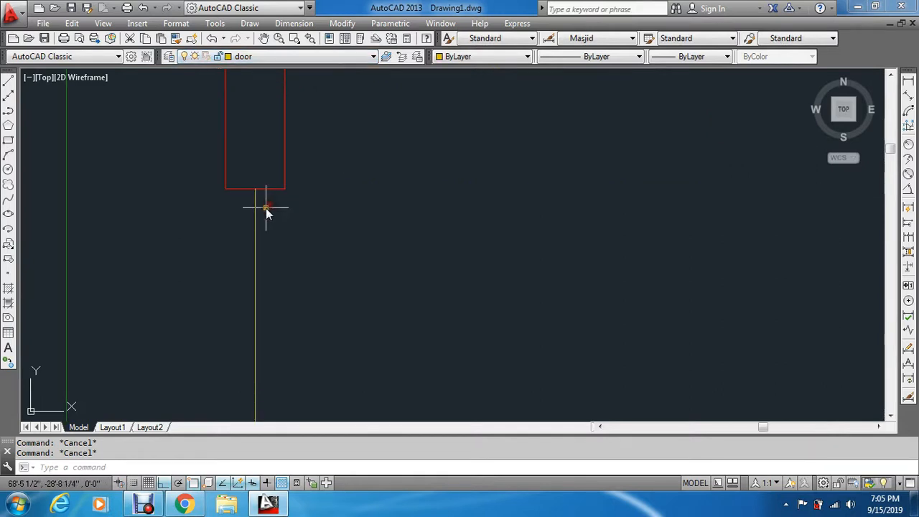
text(o)
key(Return)
text(2)
key(Return)
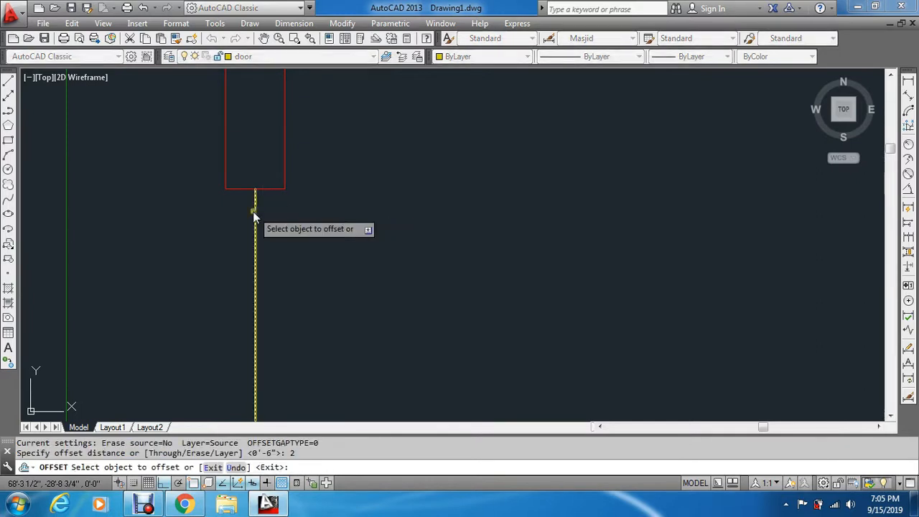
click(252, 212)
click(212, 241)
key(Escape)
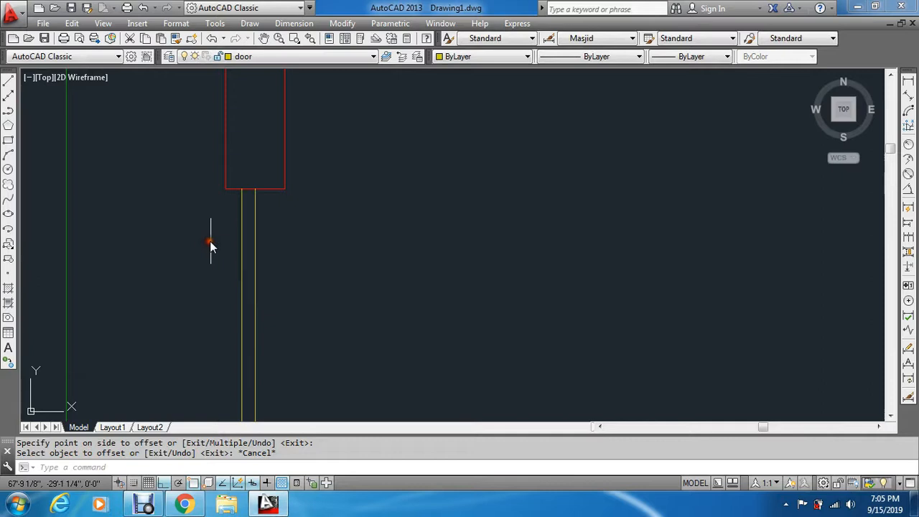
key(Escape)
Offset the floor slab's top line 7' upward in the section to mark the end door's head height.
scroll(180, 209, down, 5)
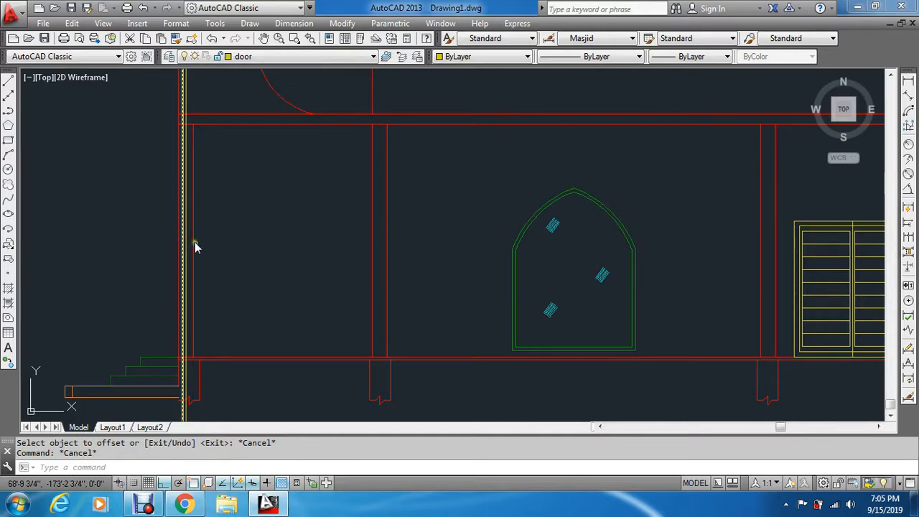
text(o)
key(Return)
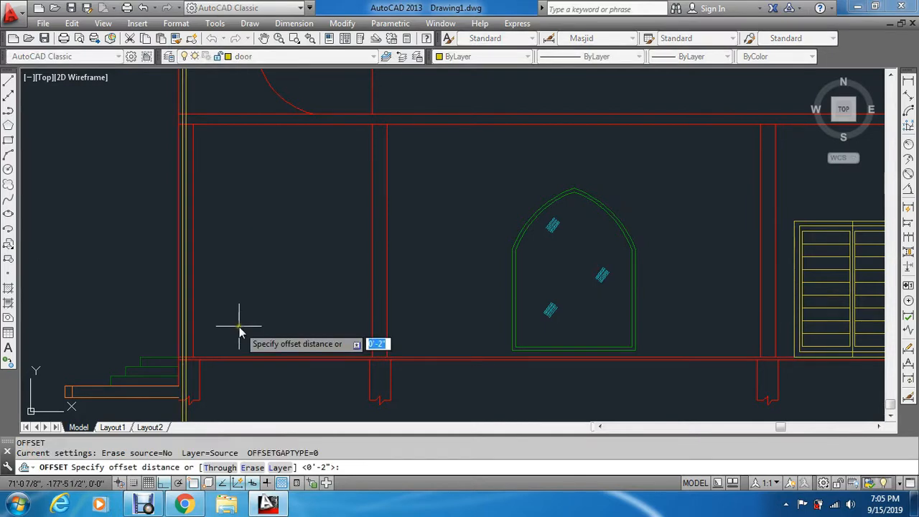
scroll(239, 332, down, 5)
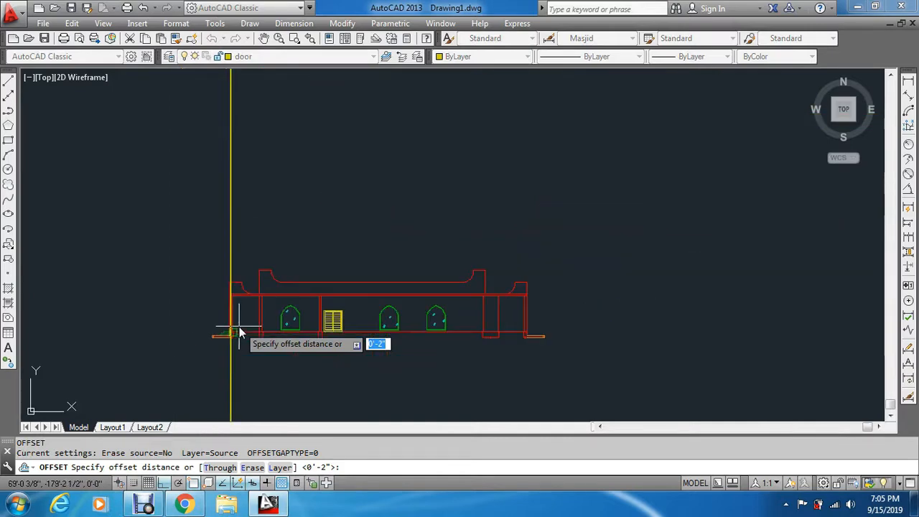
scroll(216, 319, up, 3)
scroll(217, 316, down, 6)
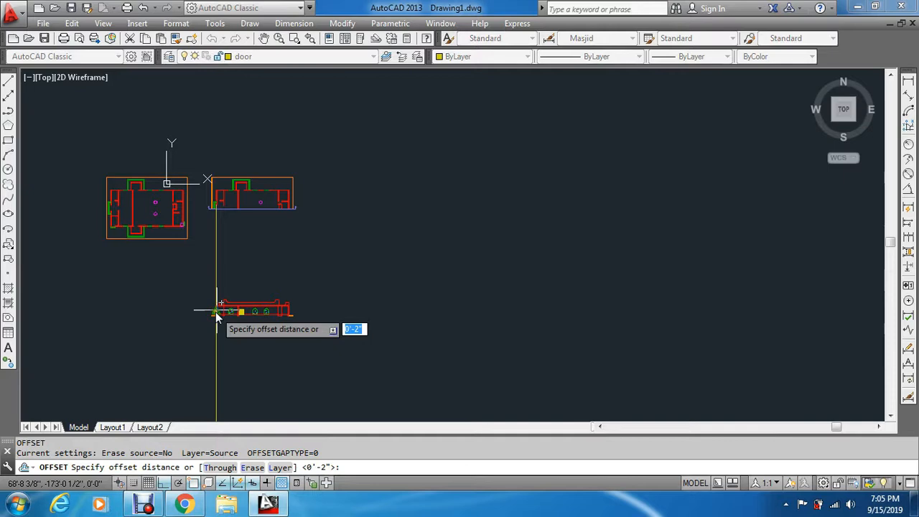
scroll(524, 208, up, 5)
scroll(530, 224, down, 5)
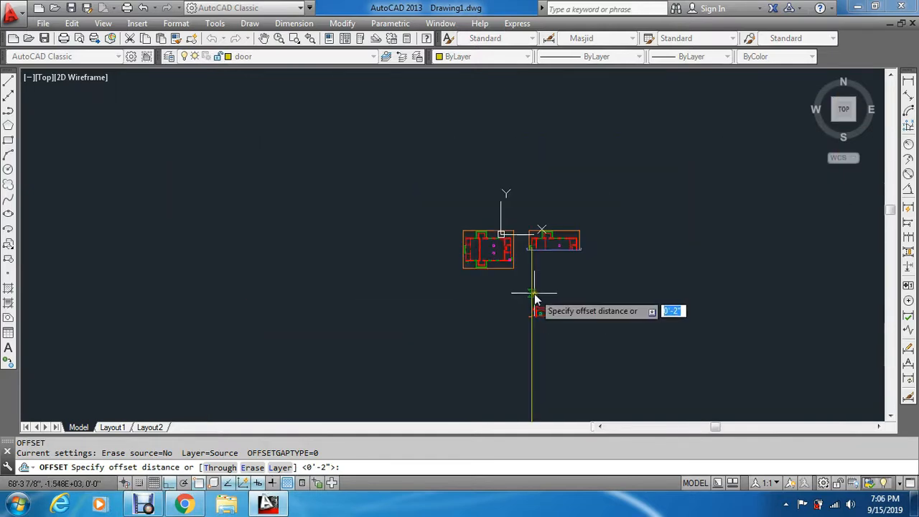
scroll(534, 319, up, 7)
scroll(532, 316, up, 5)
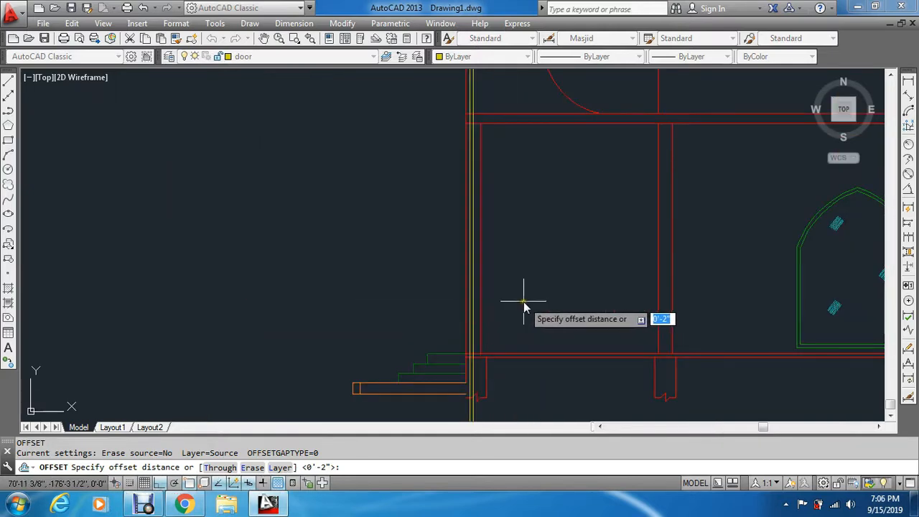
text(7')
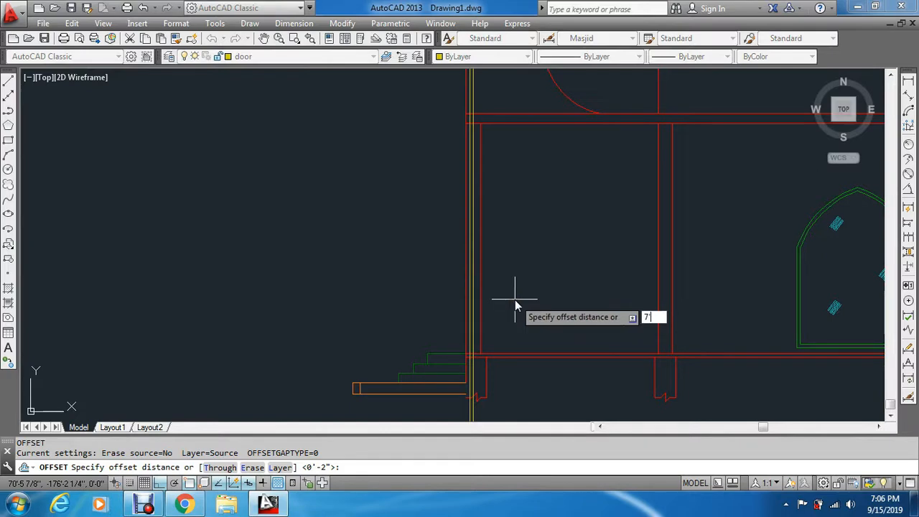
key(Escape)
key(Escape)
scroll(481, 219, up, 2)
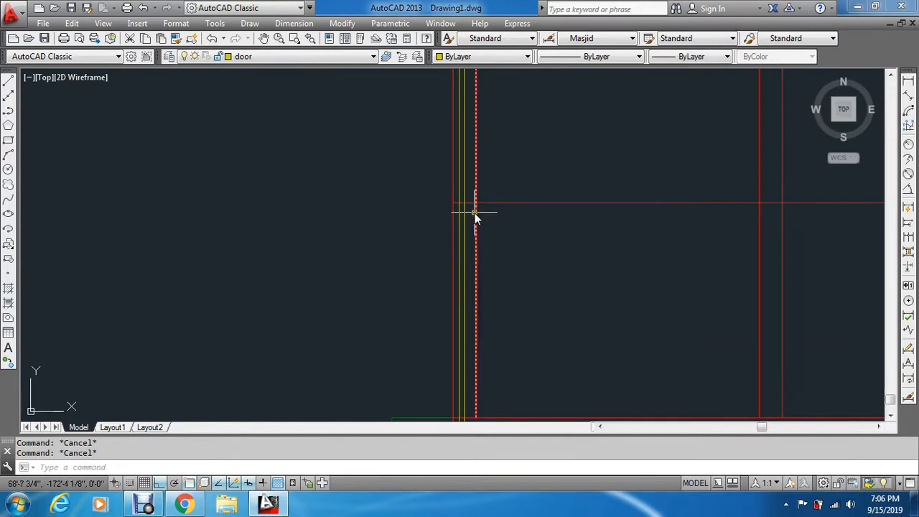
Offset the door head line 3" upward to form the lintel.
key(Return)
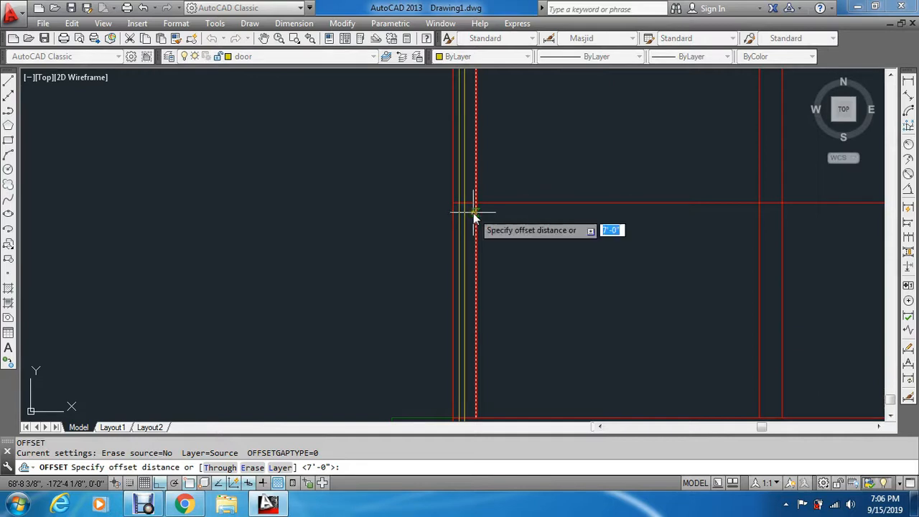
text(3)
key(Return)
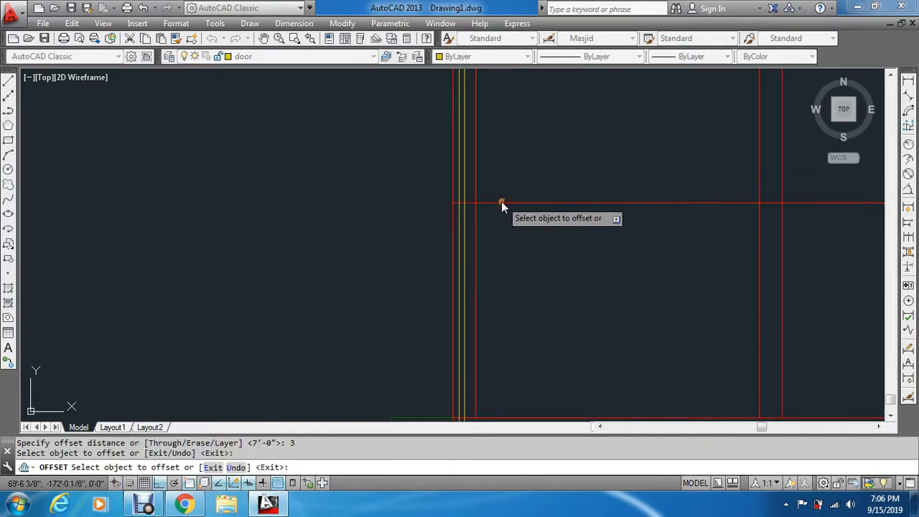
click(501, 201)
click(506, 155)
key(Escape)
key(Escape)
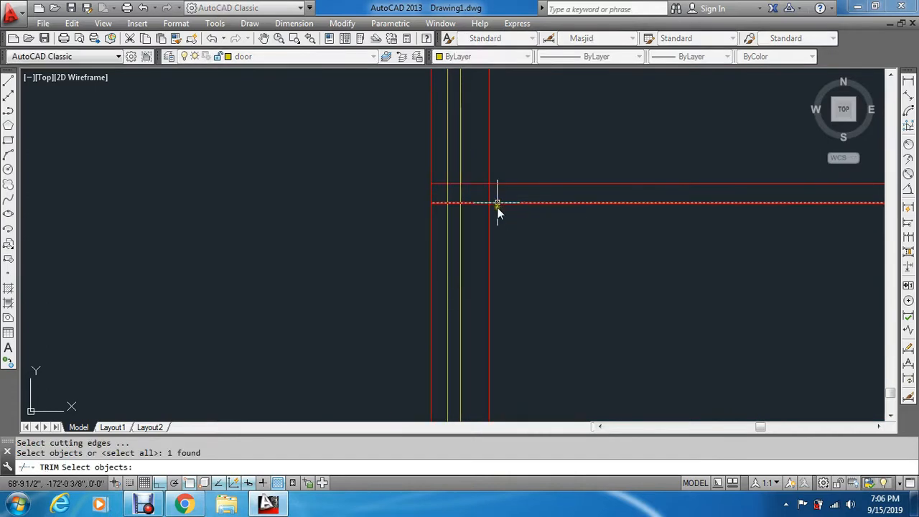
Trim the left end wall's lines below the door head line and the two door rays above it.
key(Escape)
key(Return)
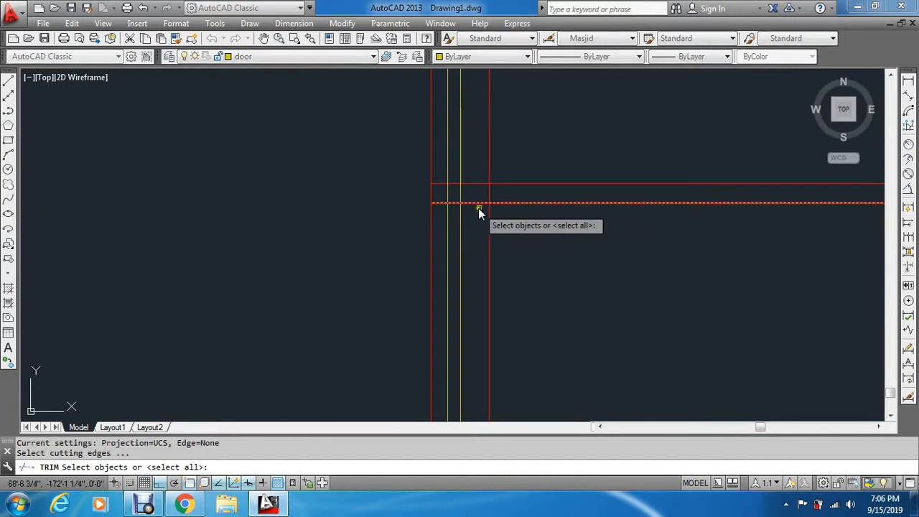
click(478, 210)
click(471, 199)
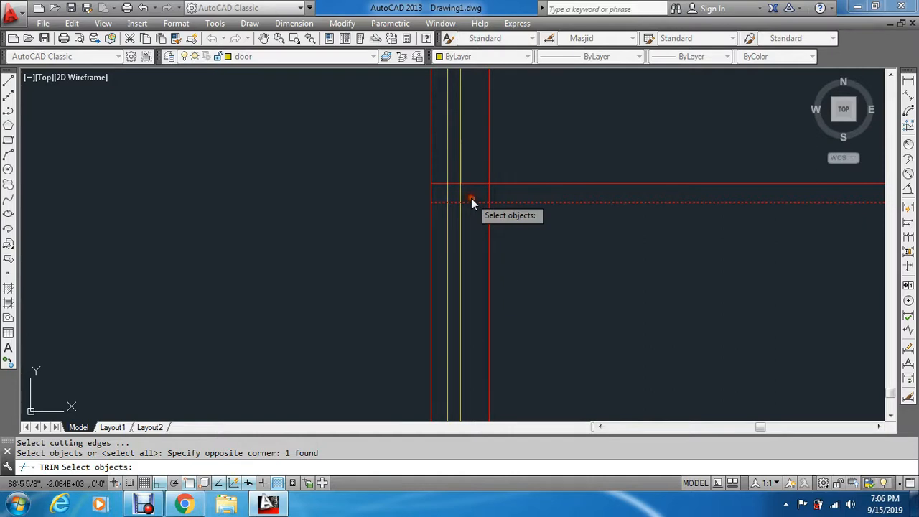
click(468, 202)
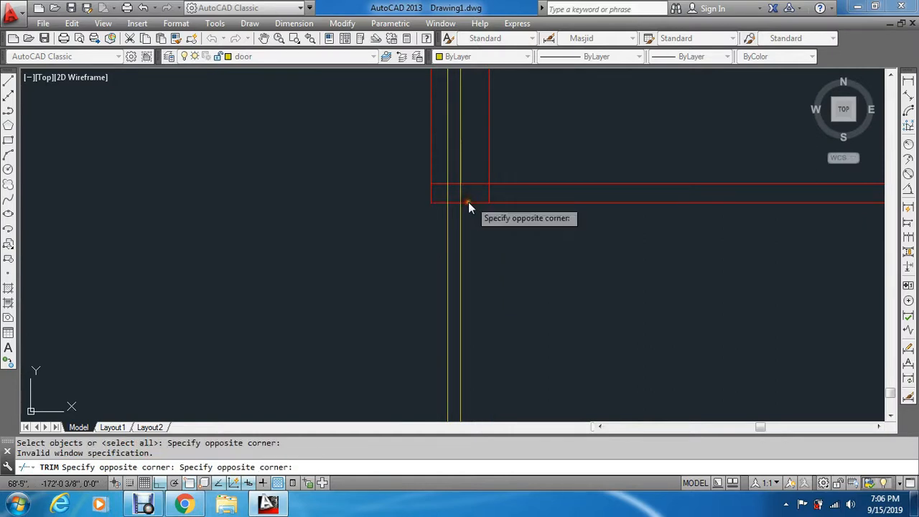
click(464, 207)
key(Return)
click(471, 192)
click(438, 194)
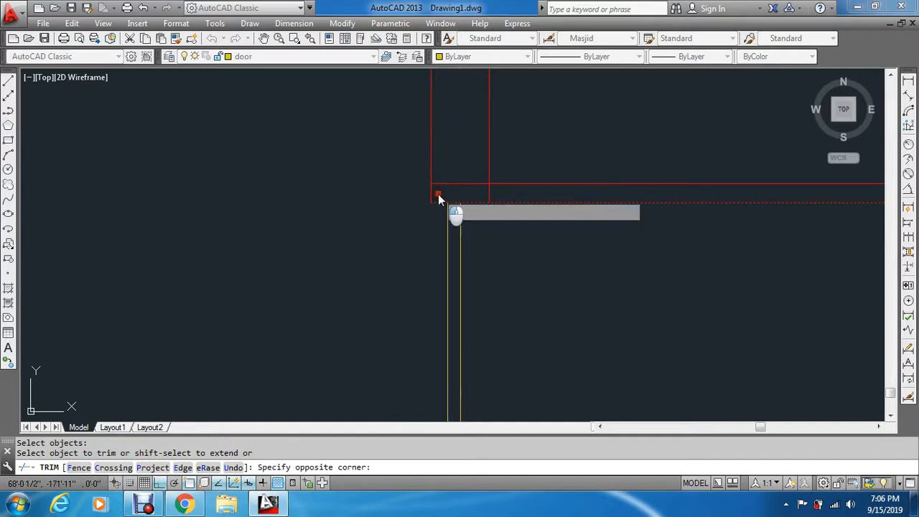
key(Escape)
Trim the lintel lines beyond the wall's inner face and the door rays below the floor slab's top line.
key(Return)
click(487, 191)
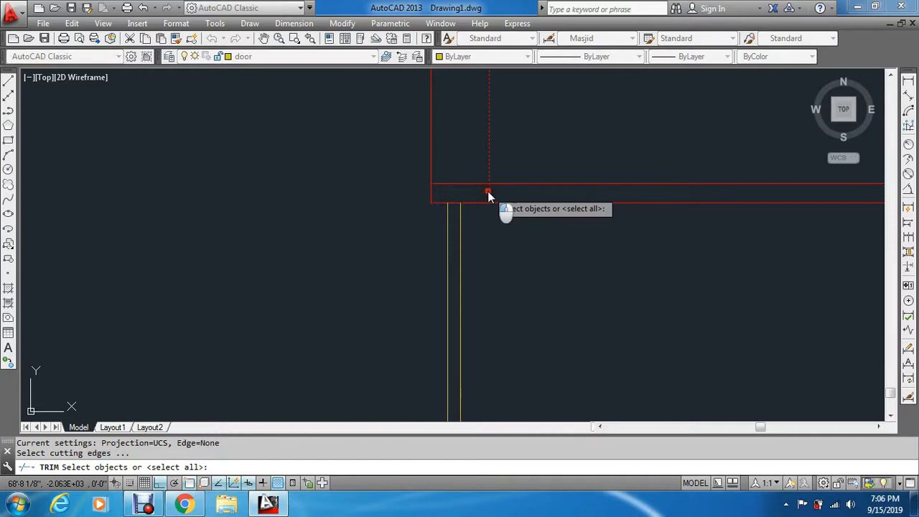
middle_drag(488, 191, 524, 272)
click(524, 271)
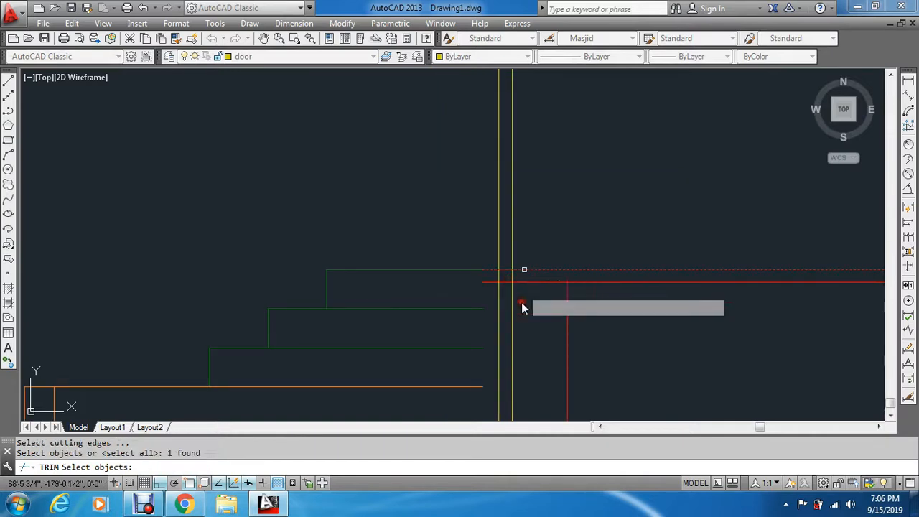
key(Return)
click(521, 318)
click(493, 336)
scroll(512, 288, down, 2)
scroll(512, 288, down, 3)
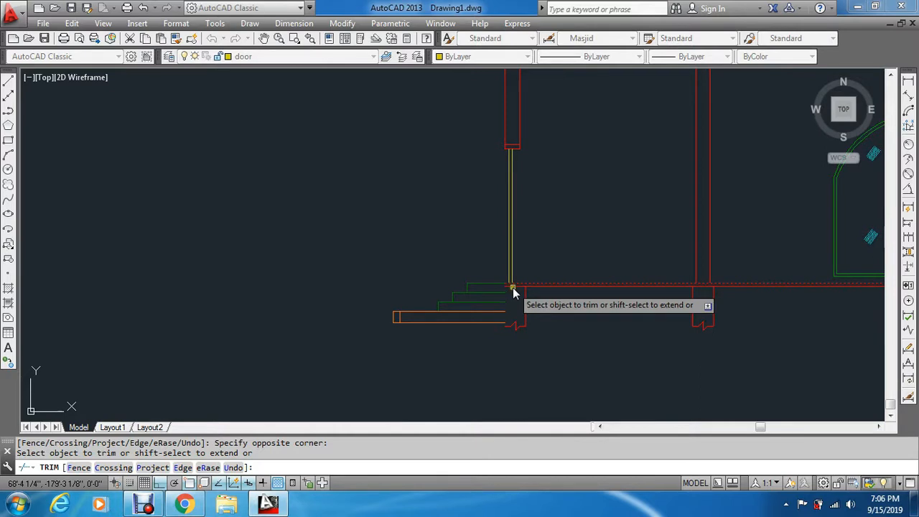
key(Escape)
Draw a vertical line from the floor slab's outer corner down to the paving, and try matching it to the red slab line.
text(l)
key(Return)
scroll(504, 296, up, 6)
click(508, 242)
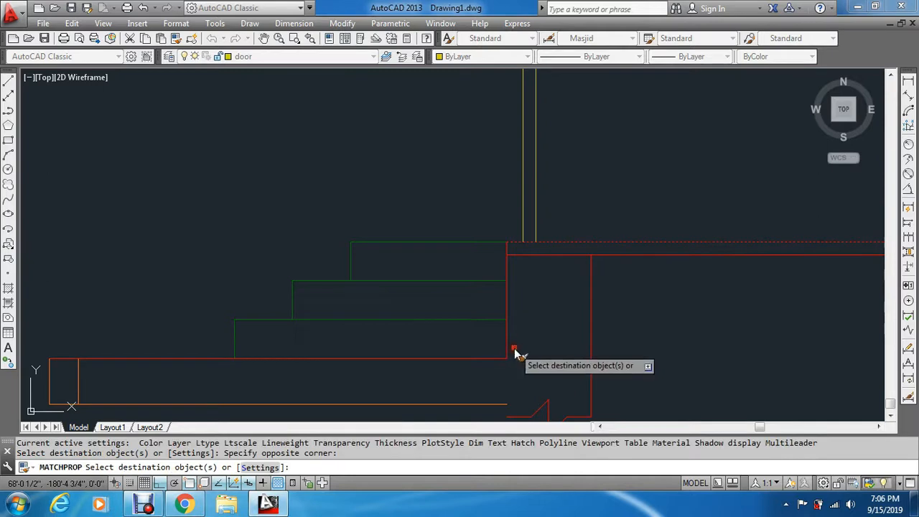
key(Escape)
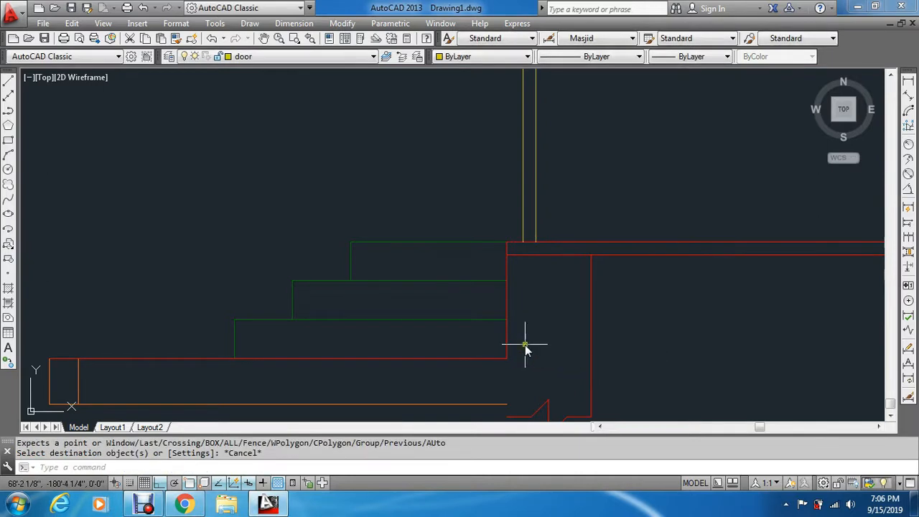
Undo the property match that also affected the paving's top line, and match only the new vertical line to the red slab line.
key(ctrl+z)
key(Escape)
text(ma)
key(Return)
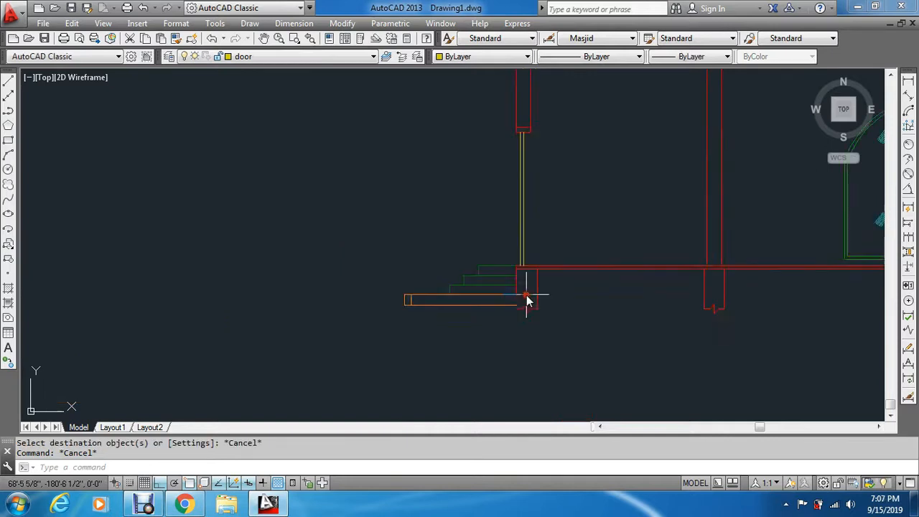
Examine the door opening in the left end wall and compare the section with the plan above it.
scroll(525, 294, down, 4)
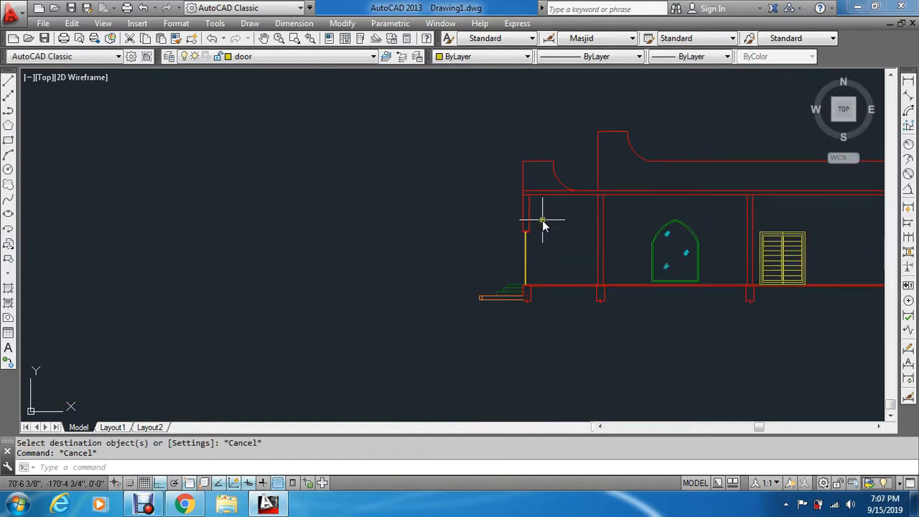
scroll(543, 218, up, 4)
scroll(488, 244, down, 5)
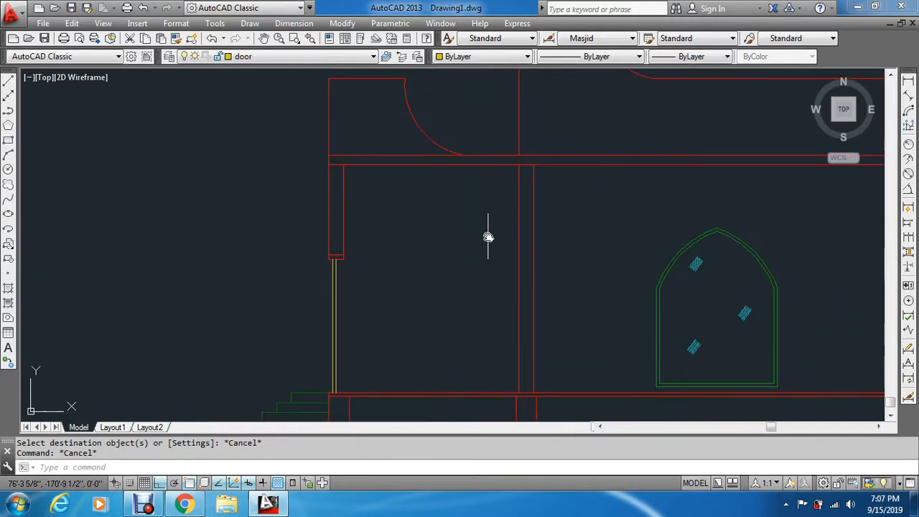
scroll(491, 246, down, 3)
key(Escape)
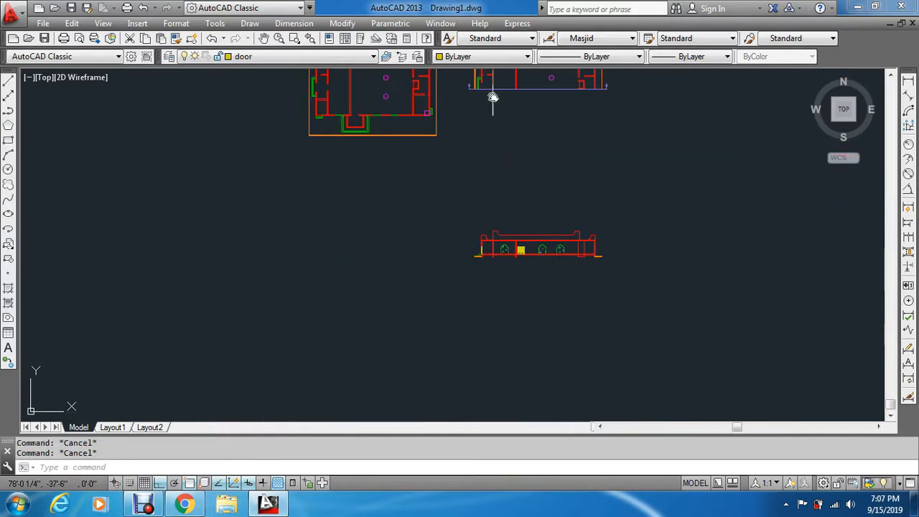
Copy the left end wall's door lines and lintel lines to the second wall, using the lintel's inner corner as base point.
scroll(495, 144, up, 5)
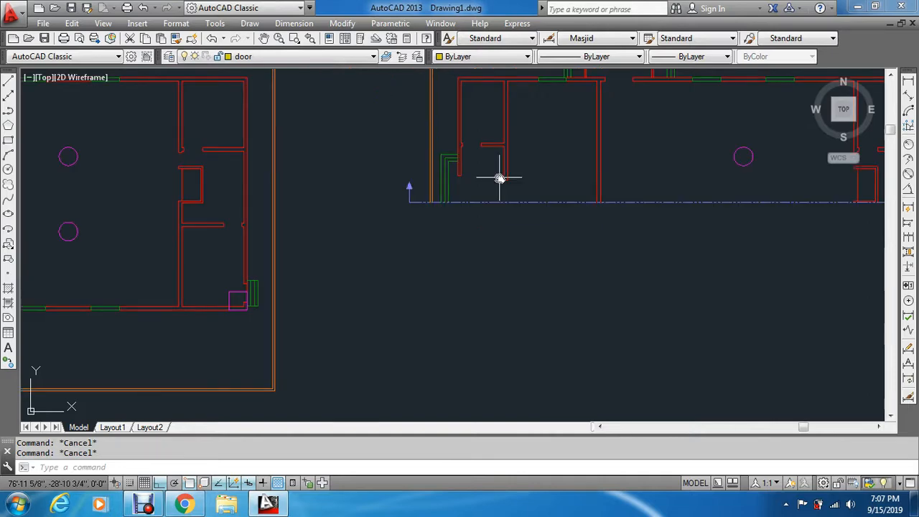
text(co)
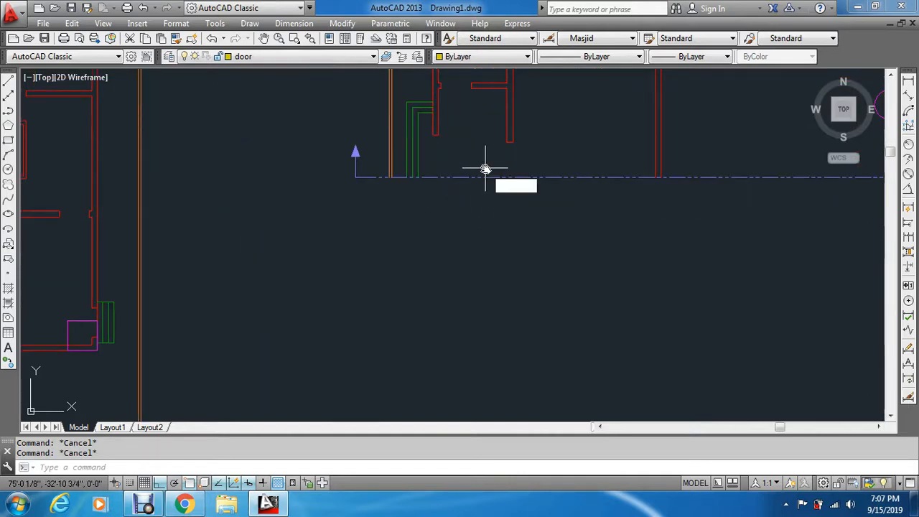
key(Return)
scroll(480, 216, down, 6)
scroll(507, 415, up, 6)
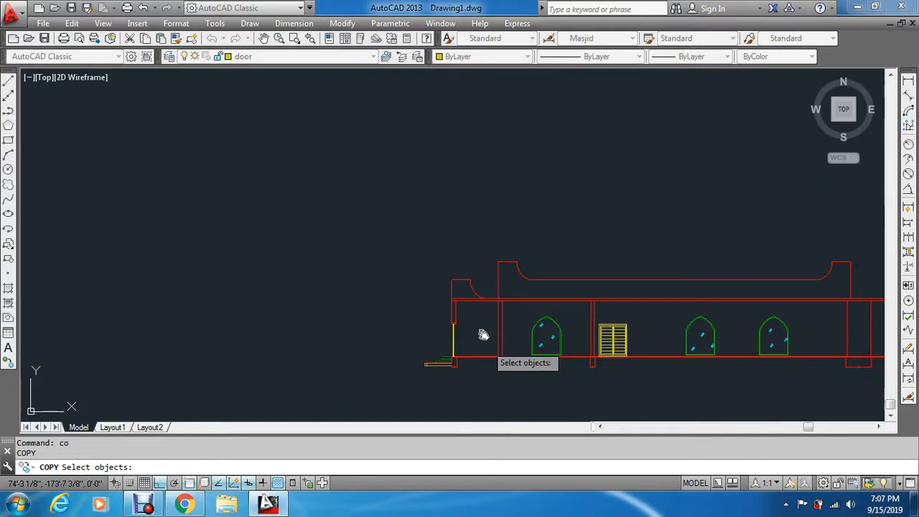
scroll(483, 334, up, 6)
click(451, 322)
click(458, 327)
click(449, 320)
click(461, 328)
click(461, 325)
click(454, 330)
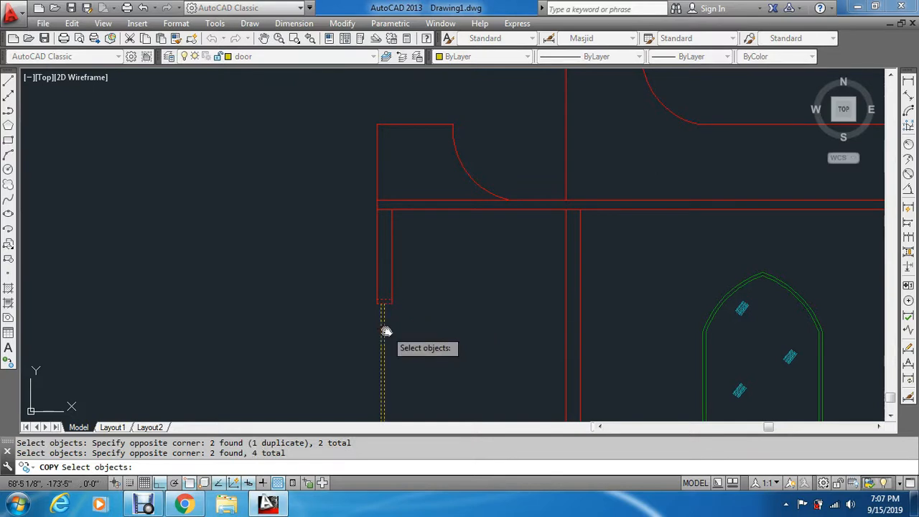
scroll(386, 332, up, 4)
key(Return)
click(390, 265)
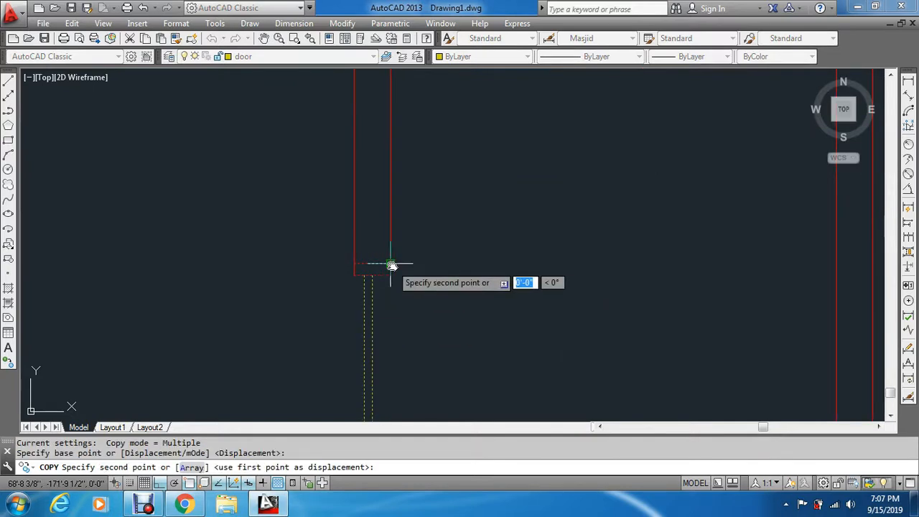
scroll(392, 265, down, 3)
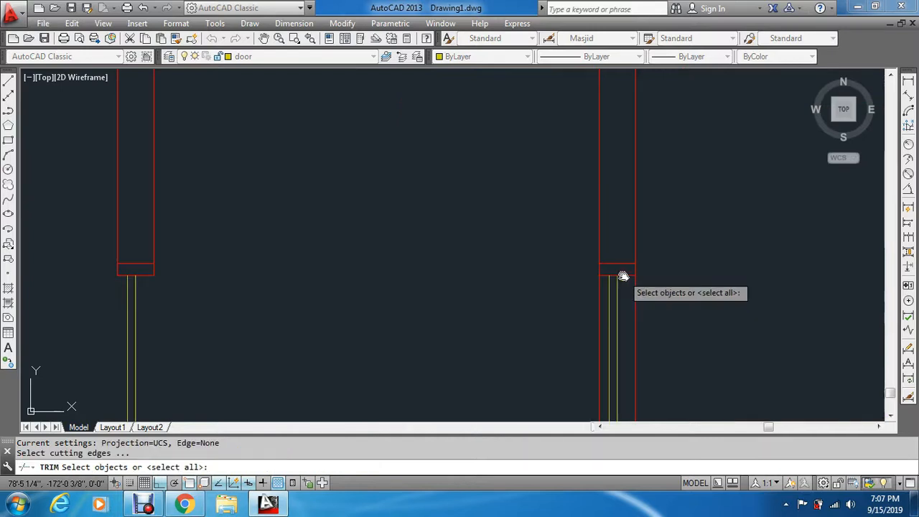
Trim the second wall's lines below the copied lintel to open the doorway.
click(626, 264)
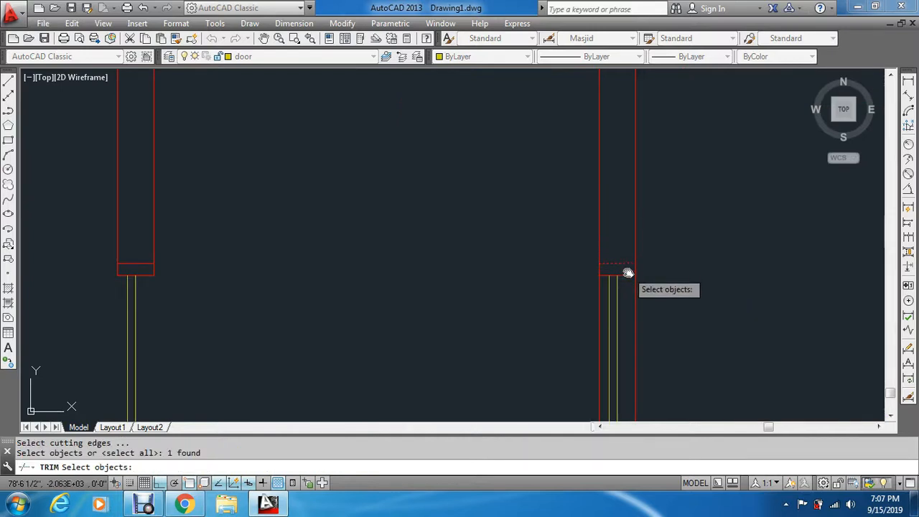
key(Escape)
key(Return)
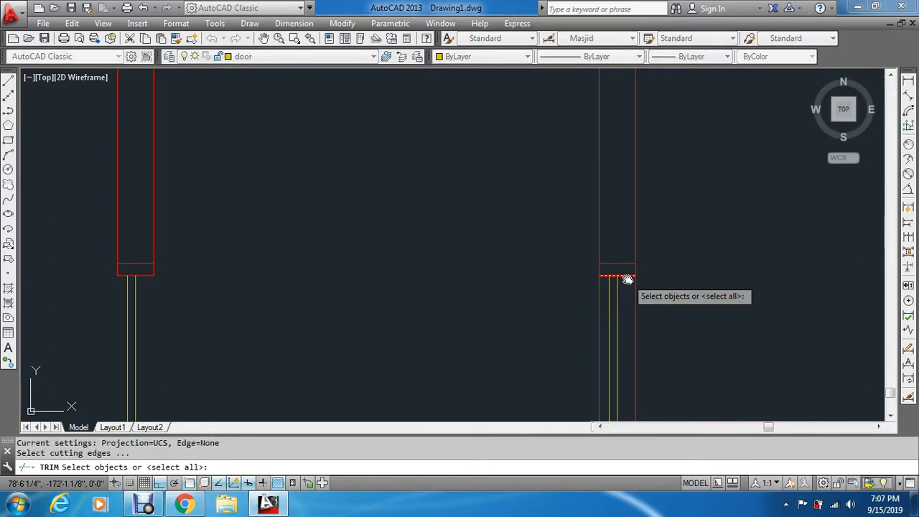
key(Return)
key(Escape)
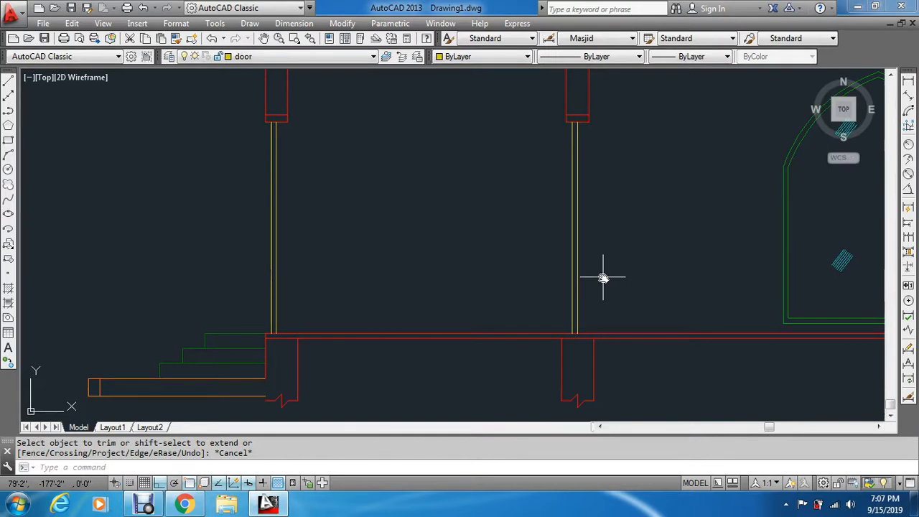
Compare the section with the cut plan above it to check the walls and openings.
scroll(602, 282, down, 10)
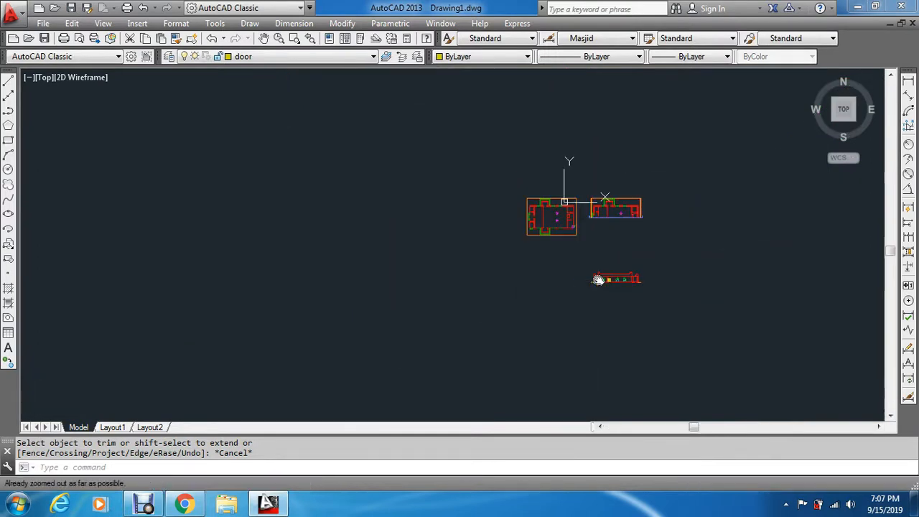
key(Escape)
scroll(620, 219, up, 4)
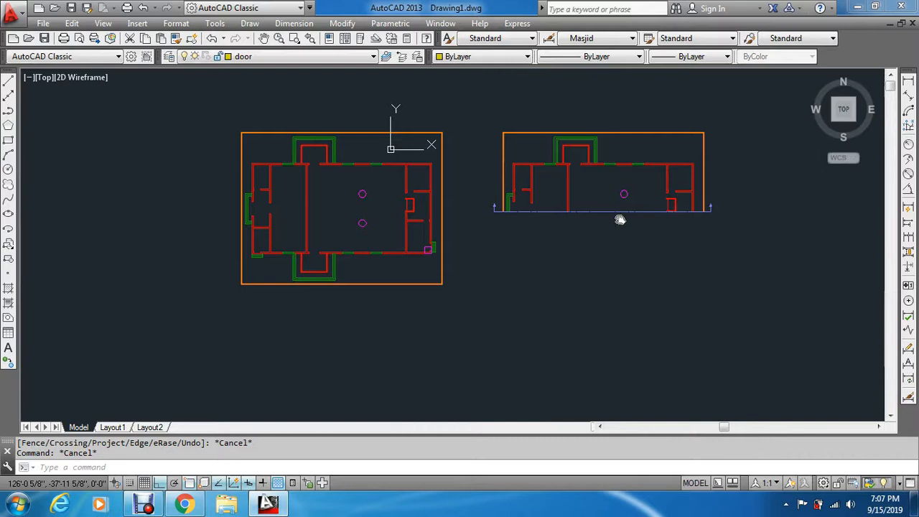
scroll(620, 220, down, 4)
scroll(594, 280, up, 4)
scroll(593, 273, down, 4)
scroll(597, 224, up, 4)
scroll(596, 227, down, 4)
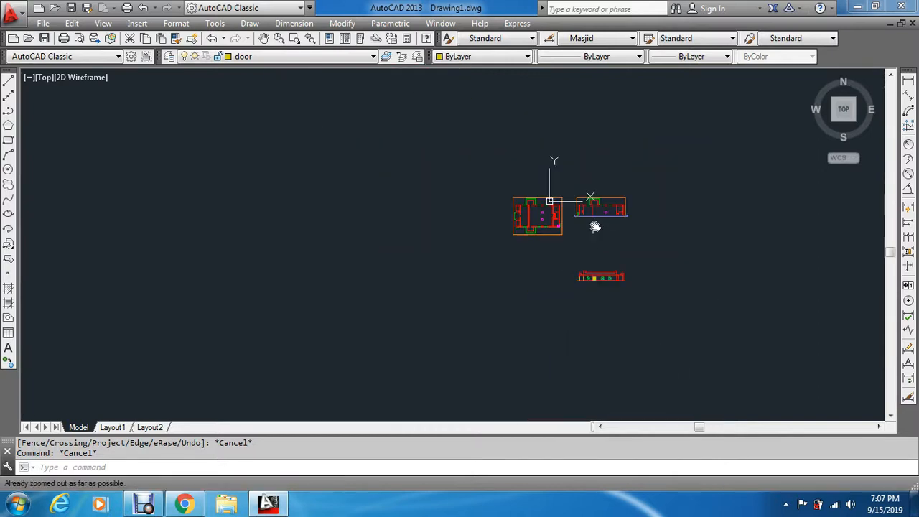
scroll(601, 279, up, 8)
key(Escape)
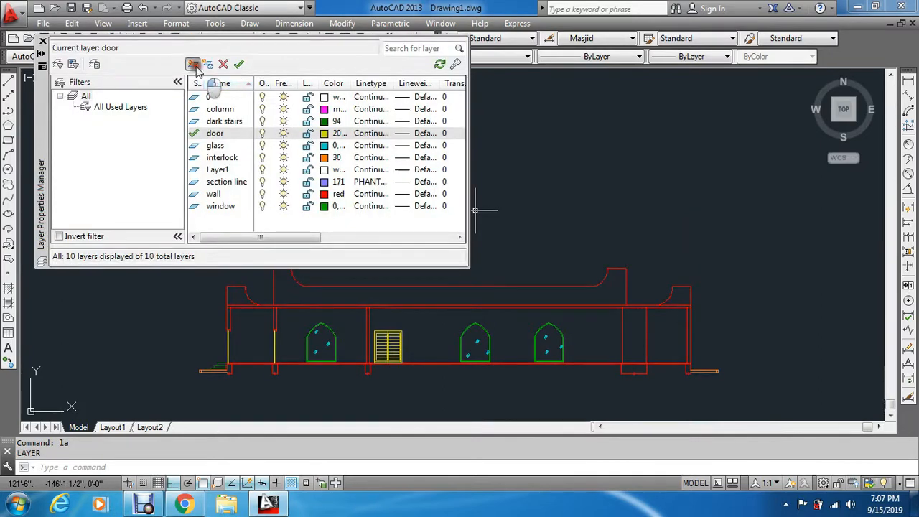
Create a layer named dark wall with index color 14.
click(193, 65)
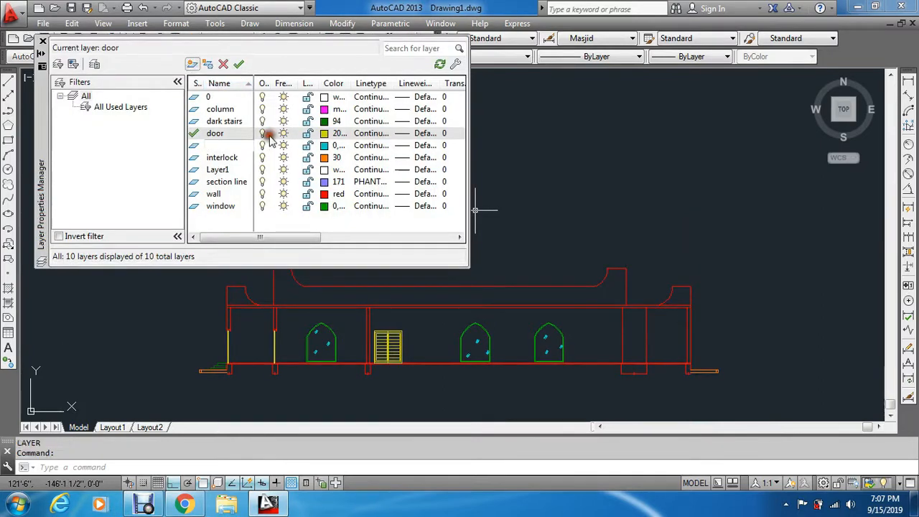
text(d)
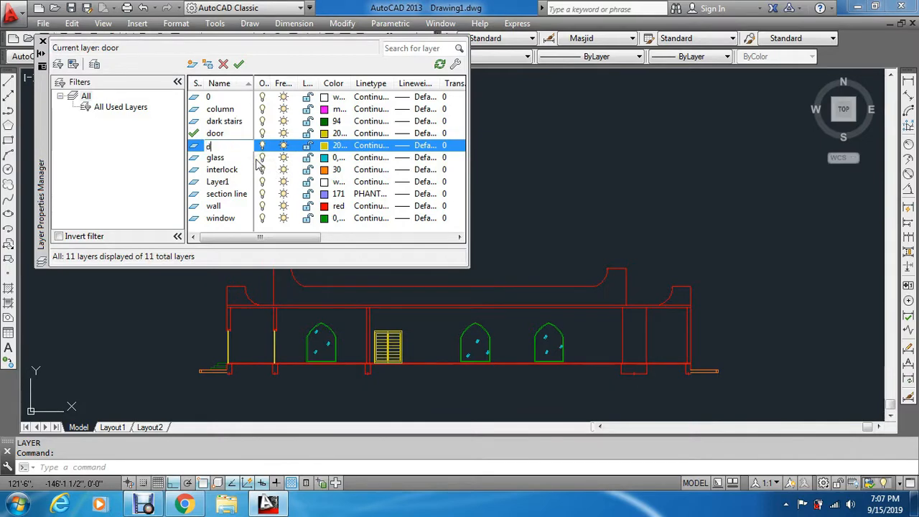
text(ark wall)
click(334, 145)
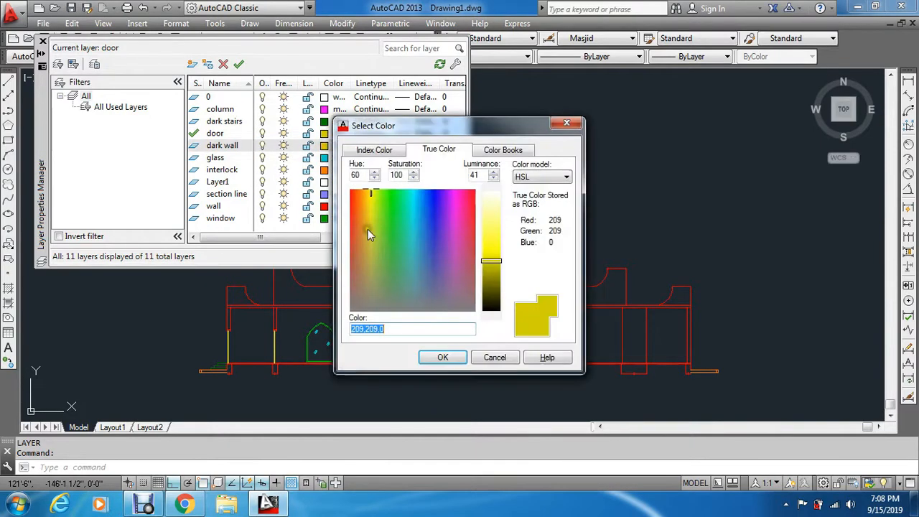
click(371, 152)
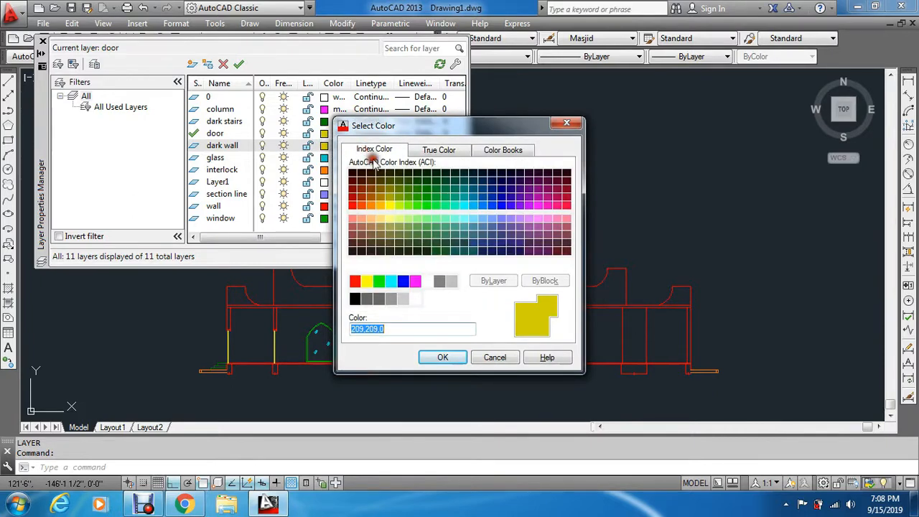
click(353, 196)
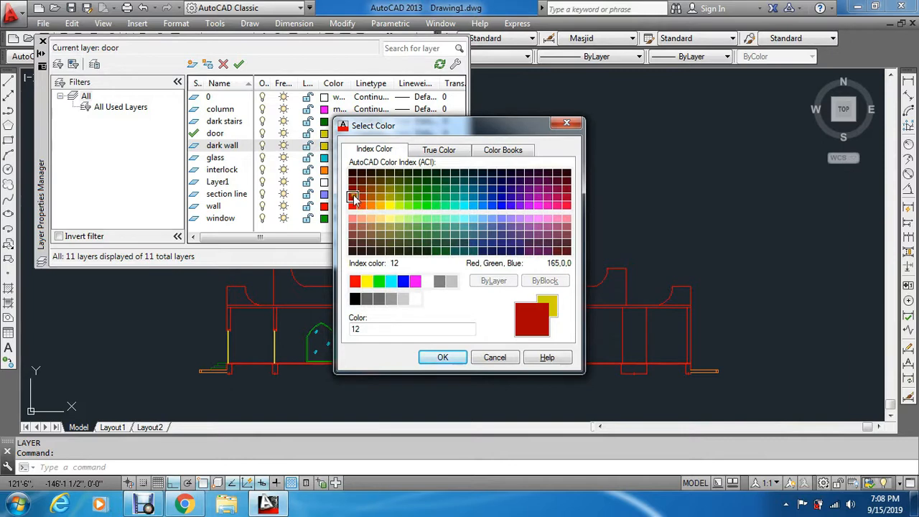
click(353, 189)
click(442, 357)
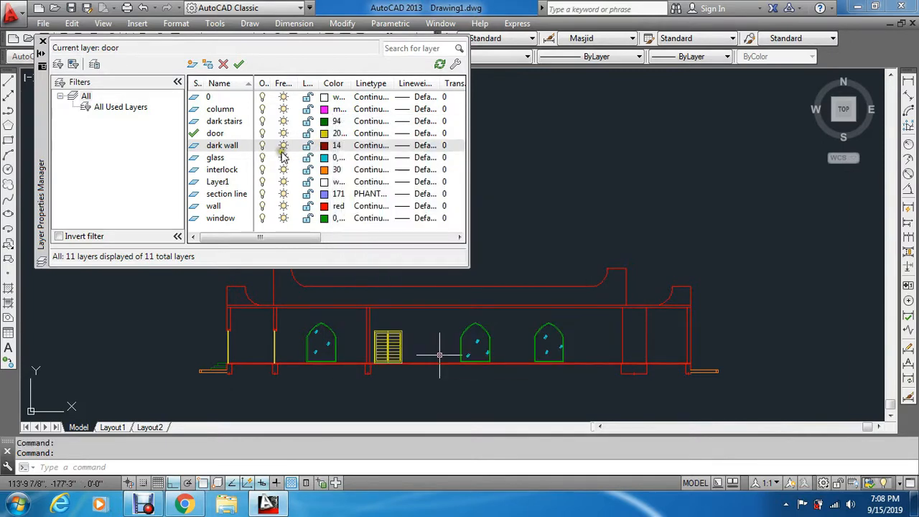
click(43, 41)
Move the roof parapet outlines, except the outer vertical lines, to the dark wall layer.
click(599, 249)
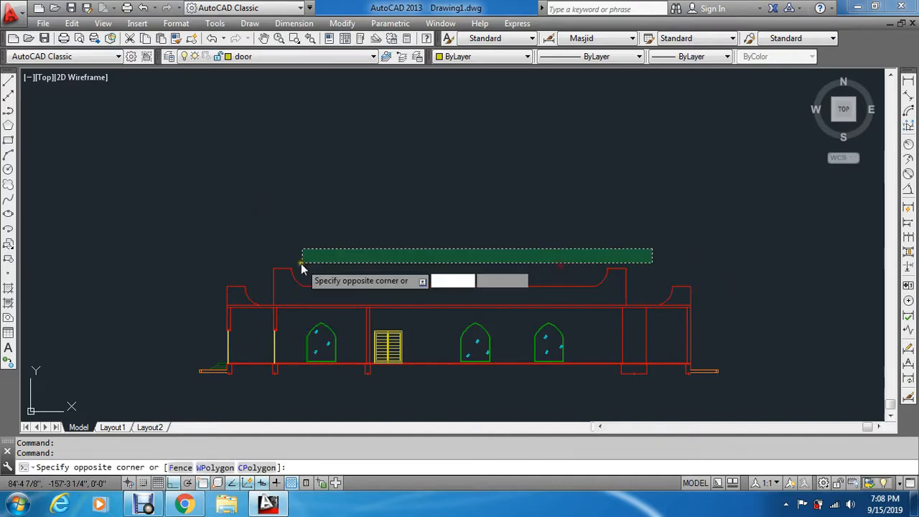
click(262, 293)
scroll(734, 281, up, 3)
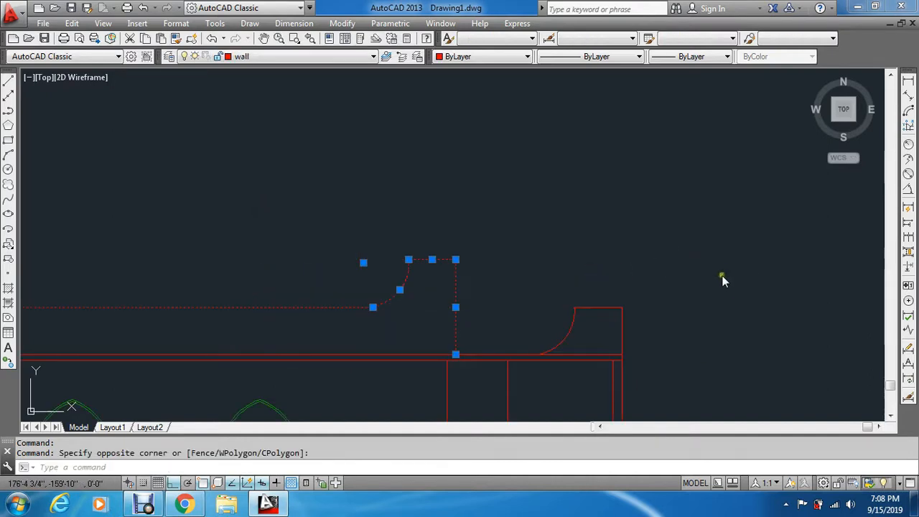
click(706, 280)
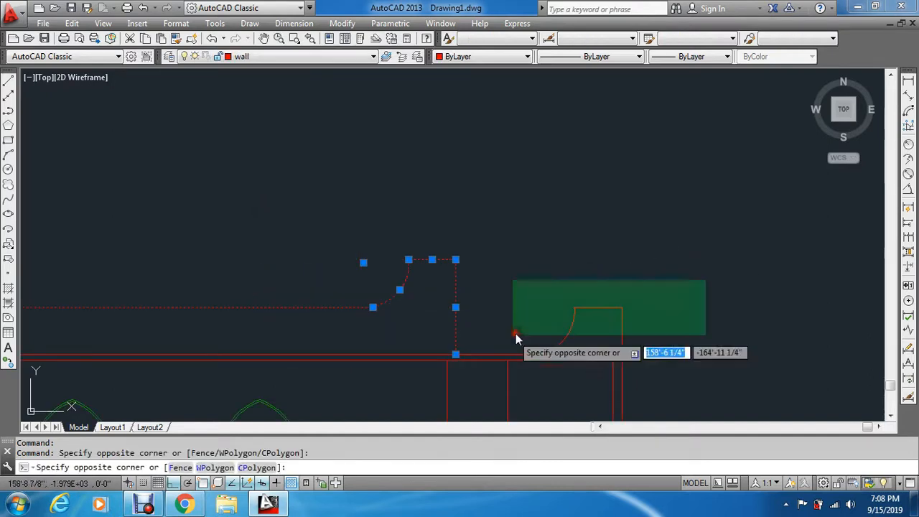
click(563, 252)
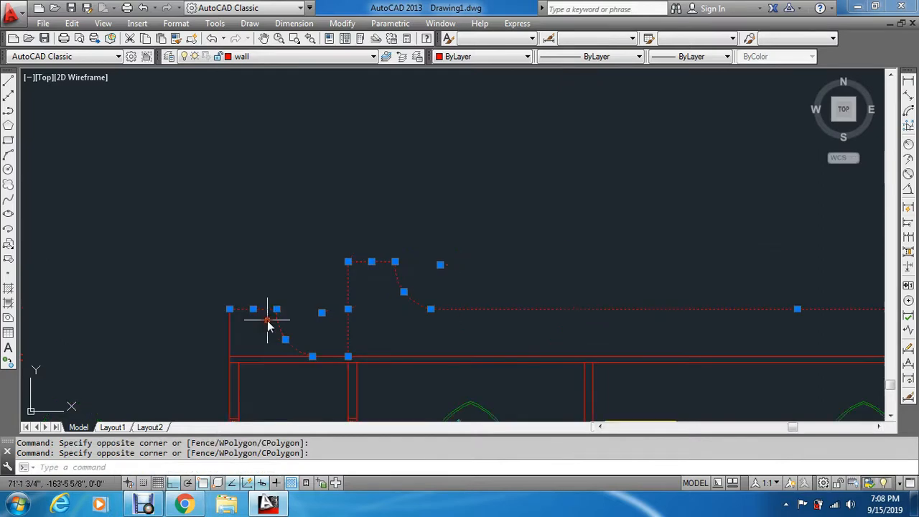
key(ctrl+1)
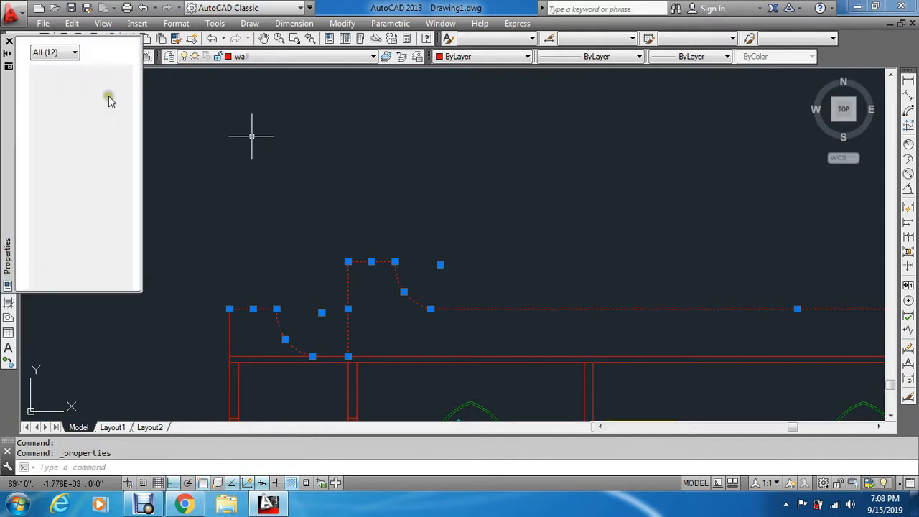
click(90, 98)
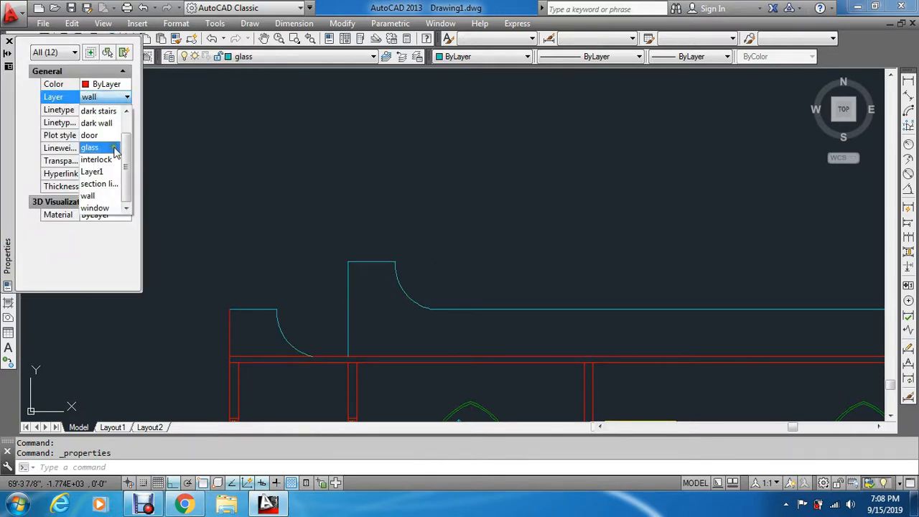
click(97, 123)
click(9, 41)
key(Escape)
key(Escape)
Break the left outer wall line just above the roof slab and extend the upper piece back down to the slab's top line.
scroll(307, 199, down, 5)
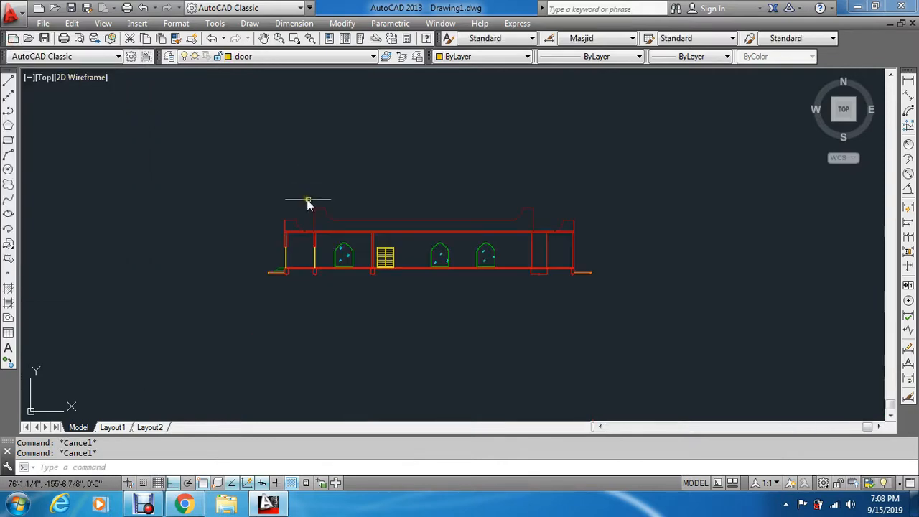
scroll(466, 242, up, 2)
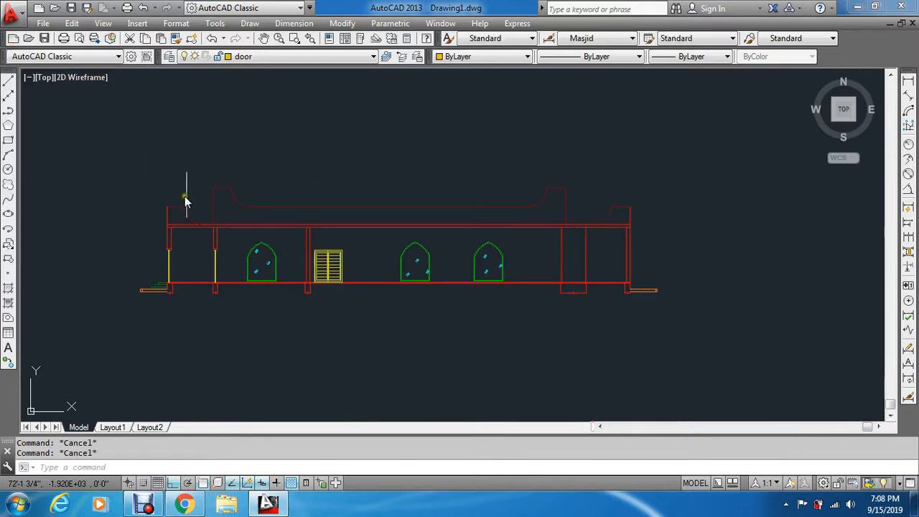
scroll(184, 199, up, 4)
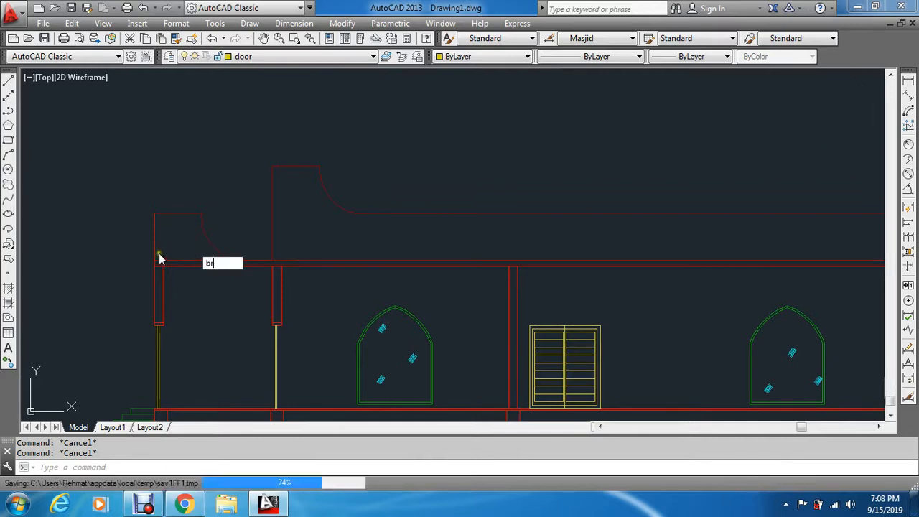
scroll(154, 267, up, 2)
text(br)
key(Return)
scroll(155, 270, up, 6)
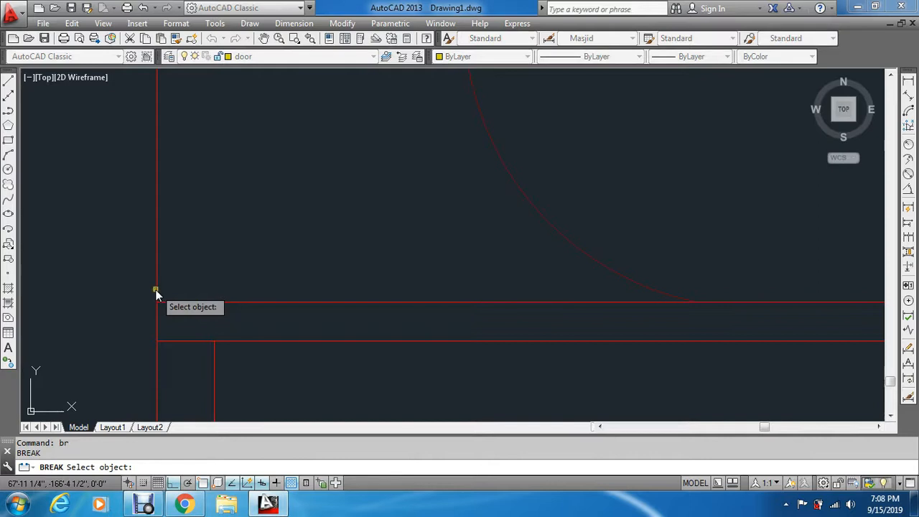
key(Escape)
key(Escape)
text(ex)
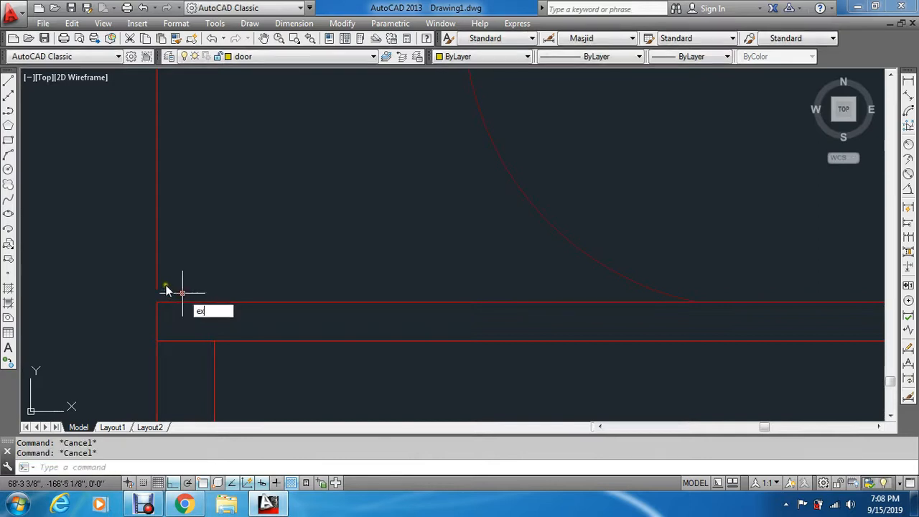
key(Return)
key(Return)
click(159, 248)
click(159, 284)
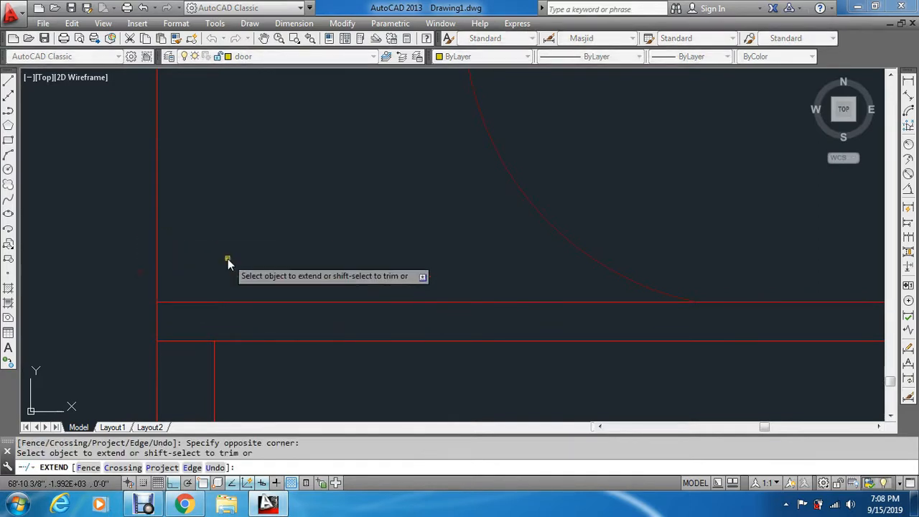
scroll(227, 258, down, 5)
key(Escape)
key(Escape)
Break the right outer wall line just above the roof slab and extend the upper piece back down to the slab's top line.
text(br)
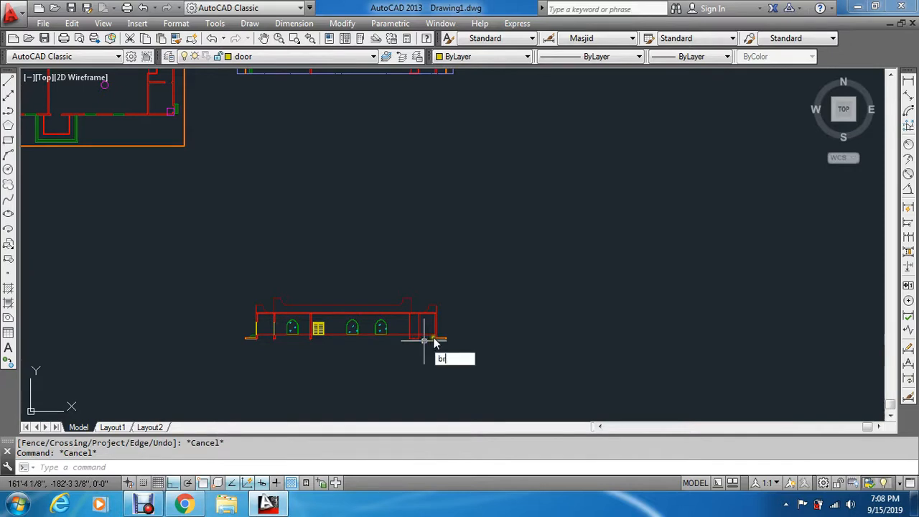
key(Return)
scroll(435, 343, up, 5)
click(275, 195)
key(Escape)
key(Escape)
text(ex)
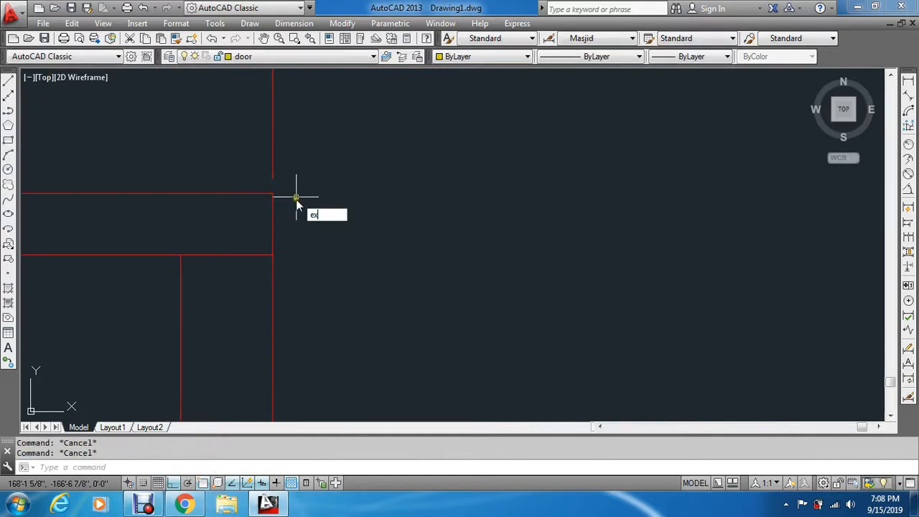
key(Return)
key(Return)
click(258, 178)
click(283, 173)
key(Escape)
key(Escape)
Match the right parapet's outer vertical line to the dark wall properties of the neighbouring parapet outline.
text(ma)
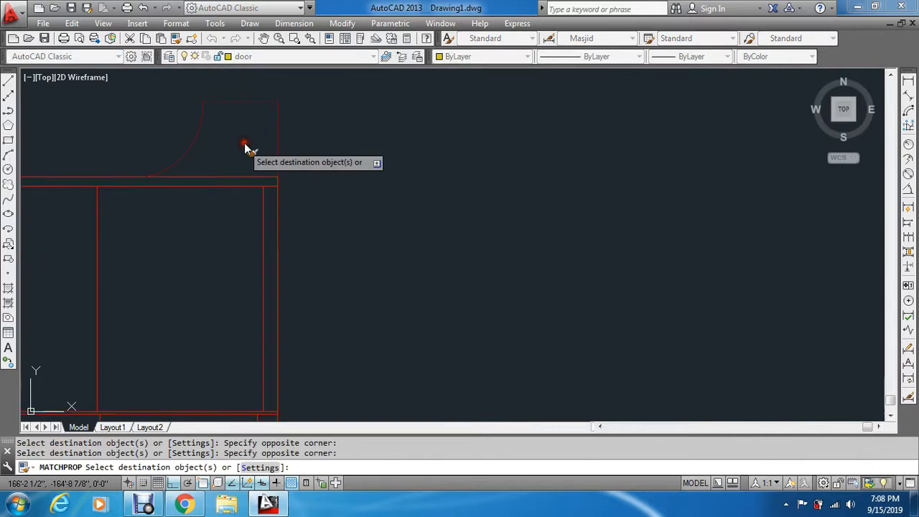
key(Escape)
key(Escape)
scroll(466, 187, down, 5)
text(z)
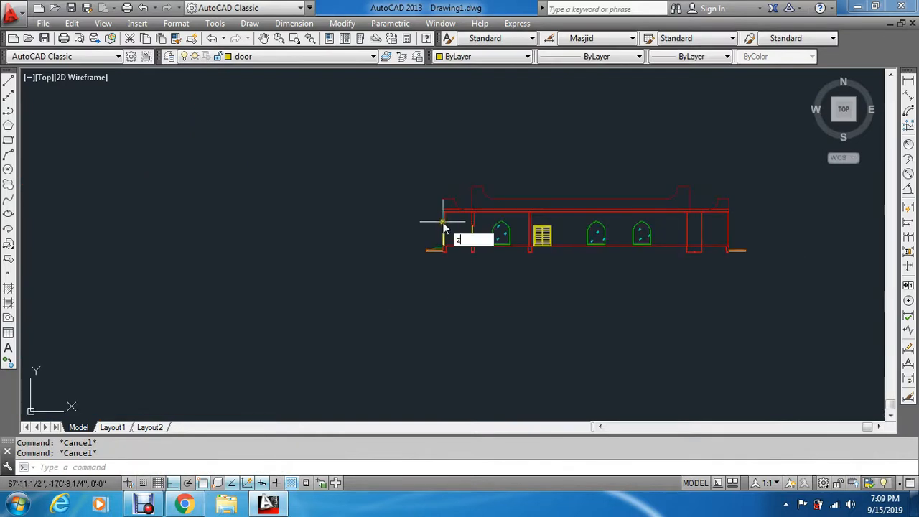
Review the whole drawing, and examine the completed mosque section with its doors, windows, walls and parapet outlines.
key(Return)
text(e)
key(Return)
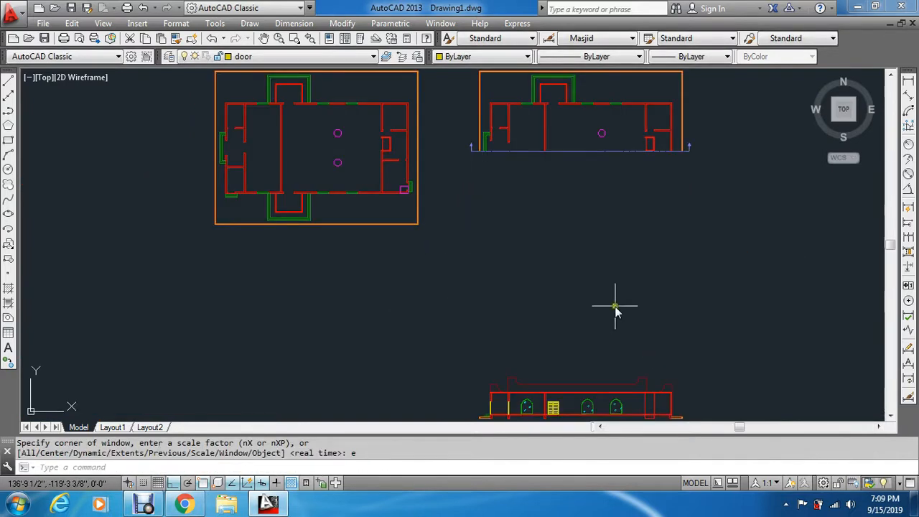
middle_drag(616, 309, 487, 165)
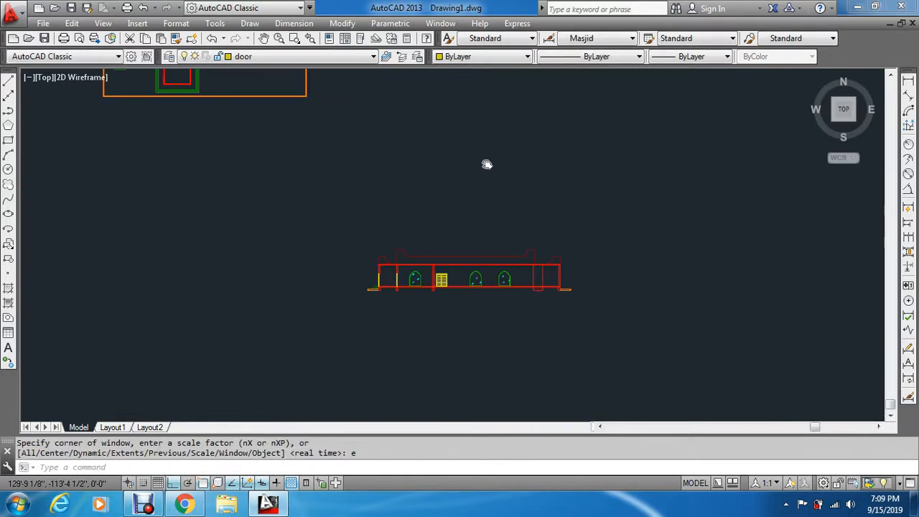
text(z)
key(Return)
click(337, 227)
click(611, 327)
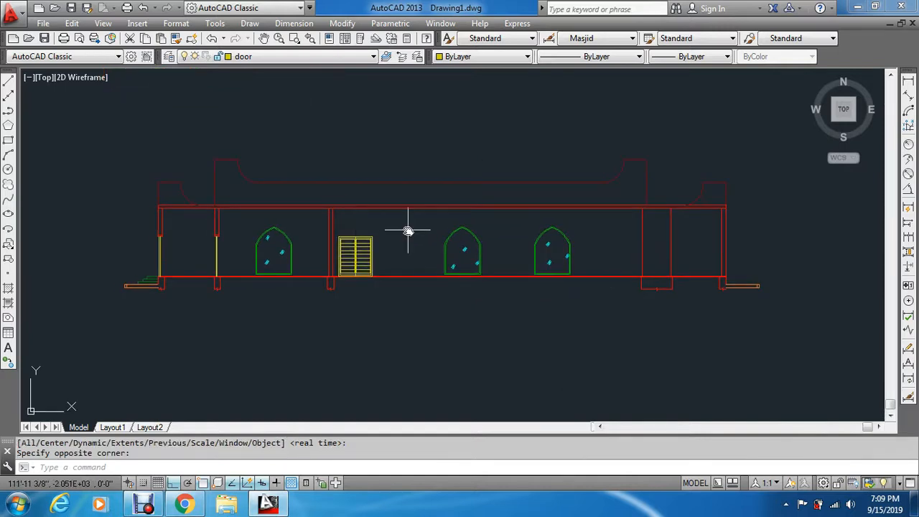
middle_drag(371, 233, 404, 244)
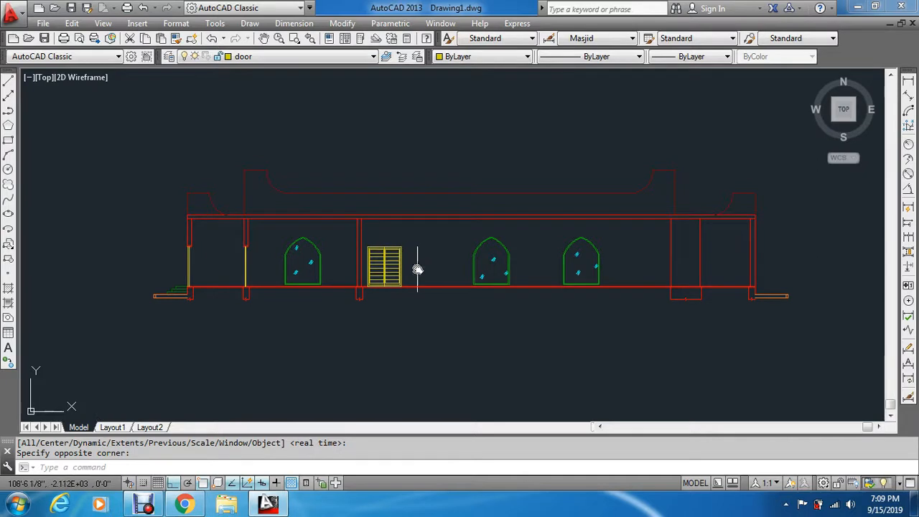
scroll(386, 278, up, 4)
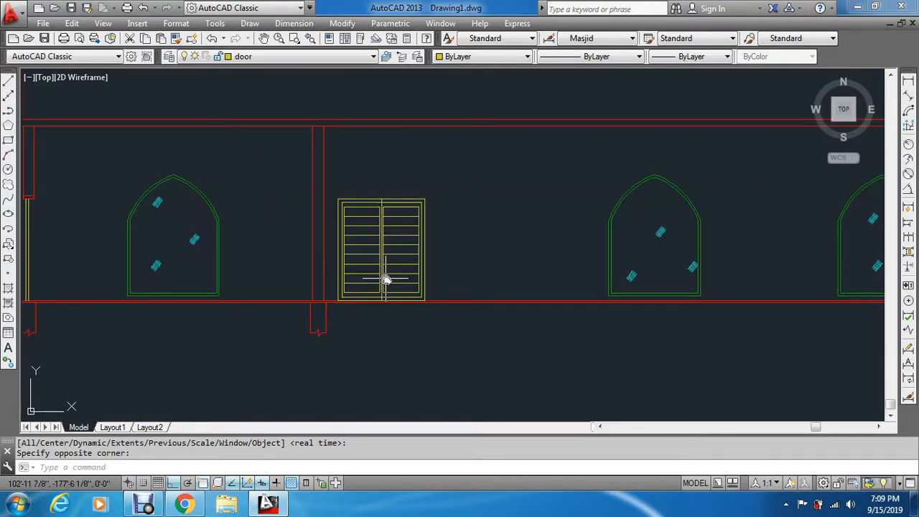
scroll(386, 278, down, 1)
scroll(386, 279, down, 2)
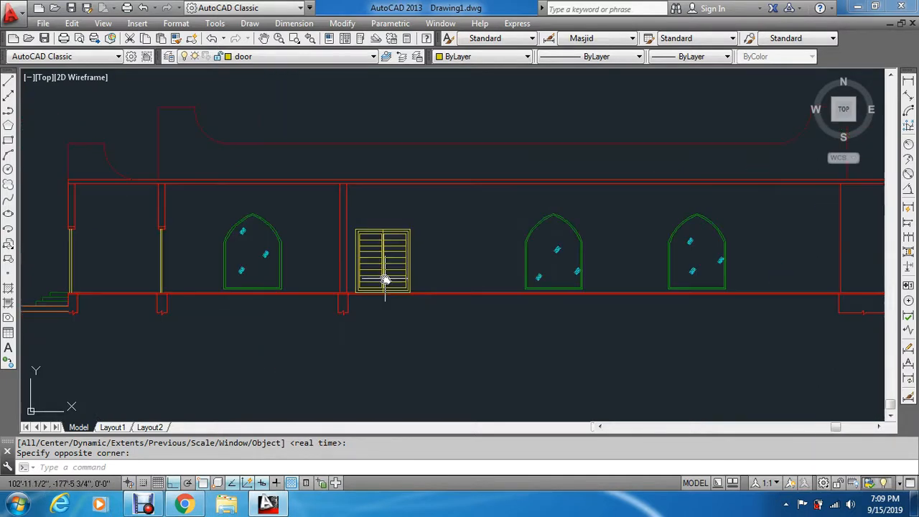
scroll(385, 280, down, 2)
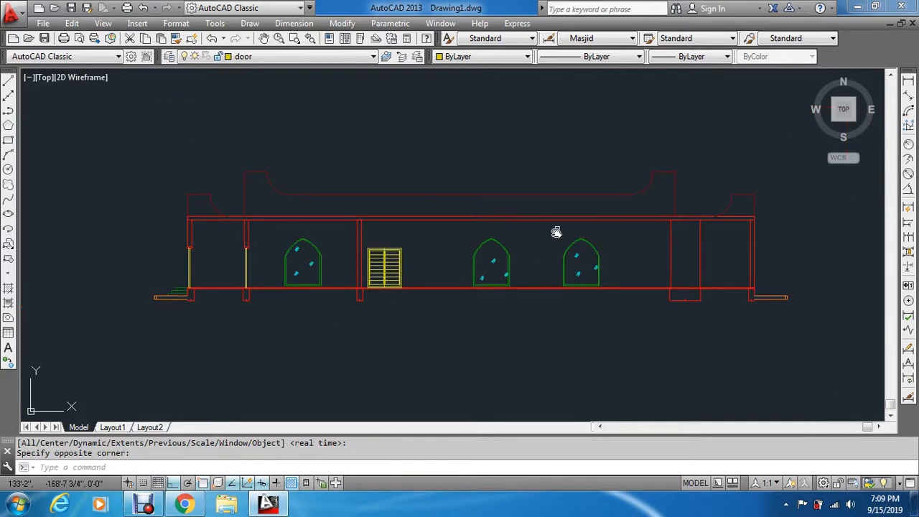
Save the drawing with the completed mosque section.
key(ctrl+s)
key(Escape)
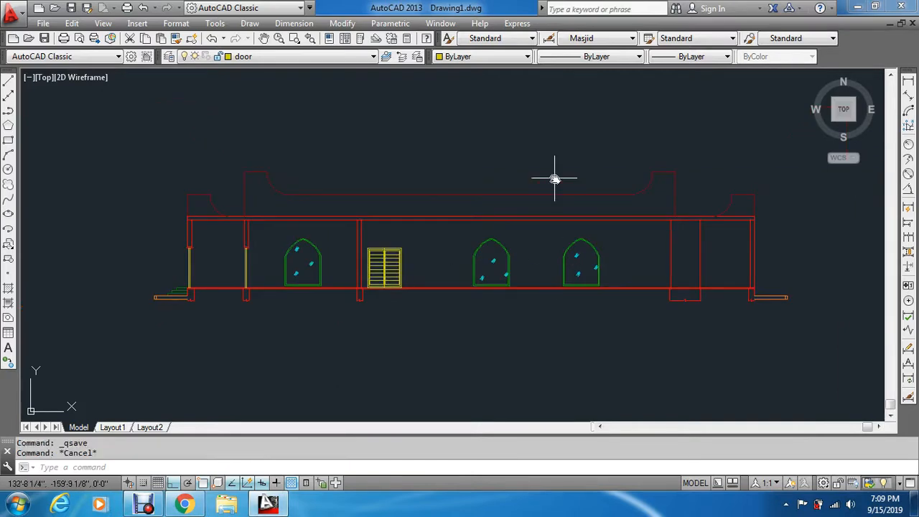